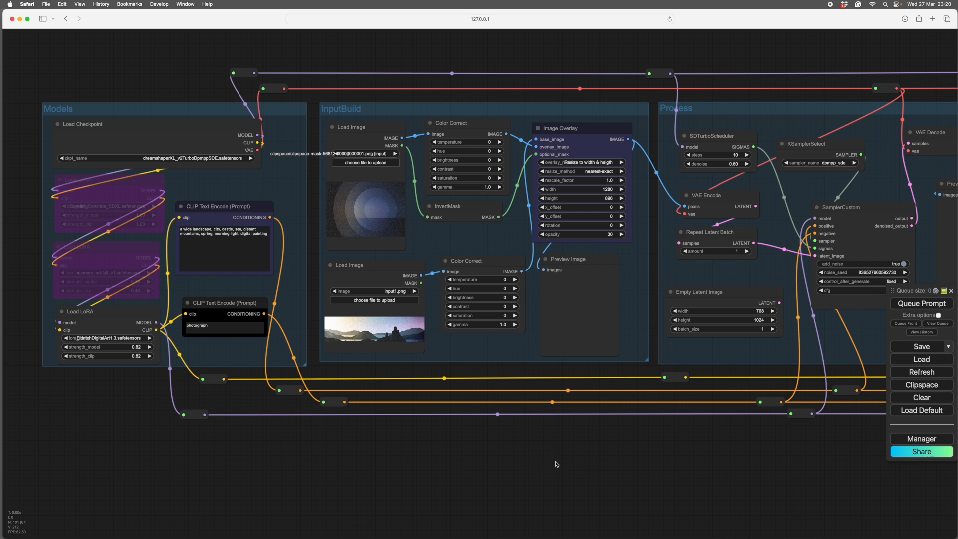
Step: Survey the overall node workflow across the Models, InputBuild and Process groups
drag(557, 464, 581, 482)
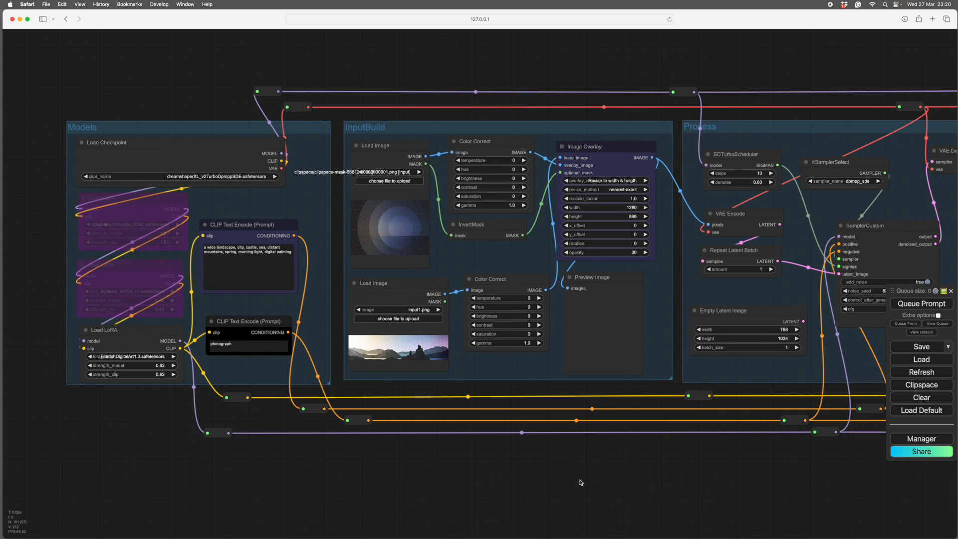
scroll(581, 482, down, 2)
scroll(606, 483, down, 1)
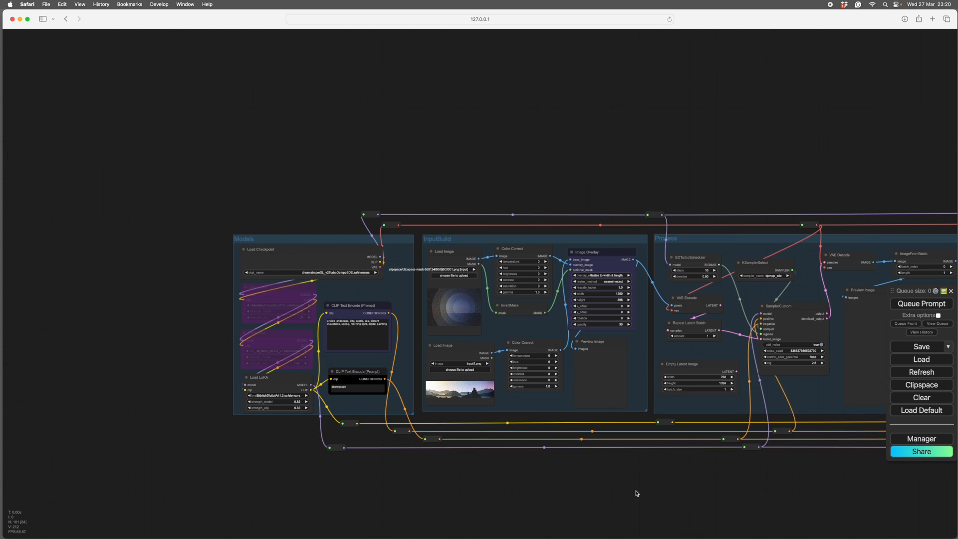
drag(635, 494, 541, 454)
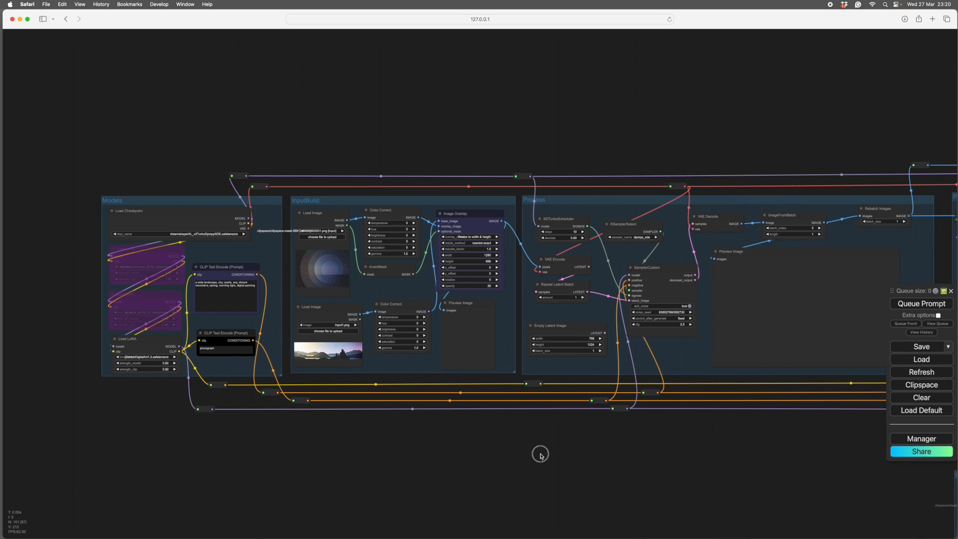
drag(613, 454, 583, 460)
scroll(584, 460, up, 2)
scroll(585, 462, up, 1)
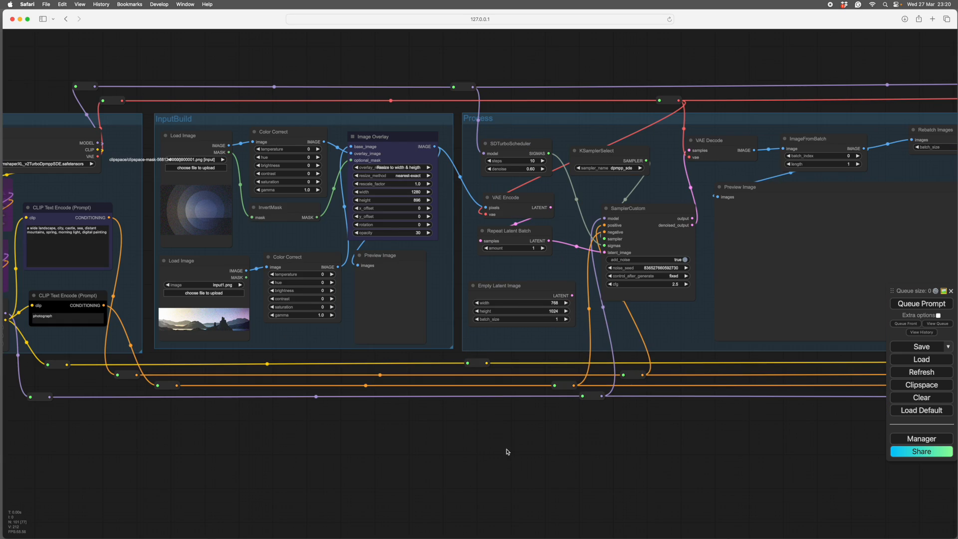
drag(507, 451, 654, 477)
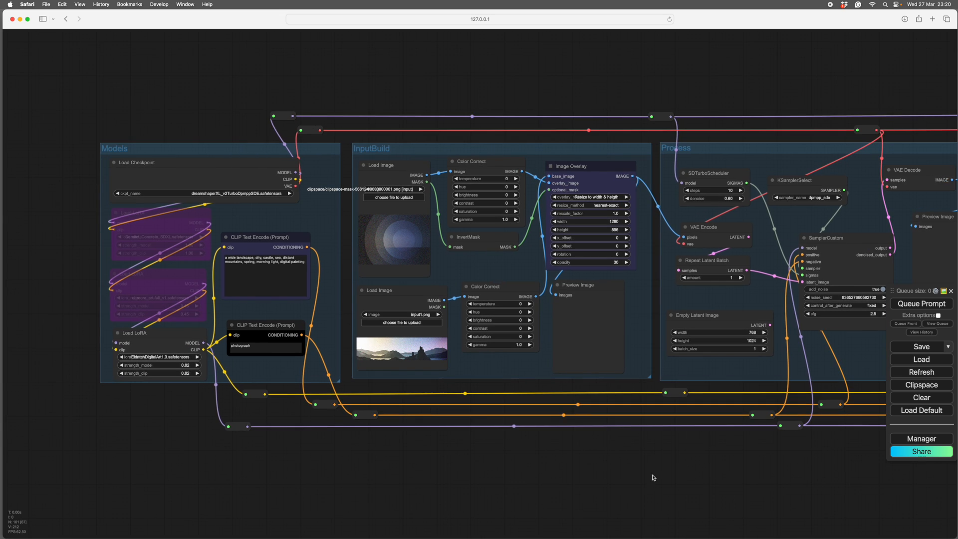
Step: Examine the image loading, color correction and Image Overlay nodes in the InputBuild group and their connection to the Process group
scroll(487, 420, up, 5)
drag(423, 473, 449, 499)
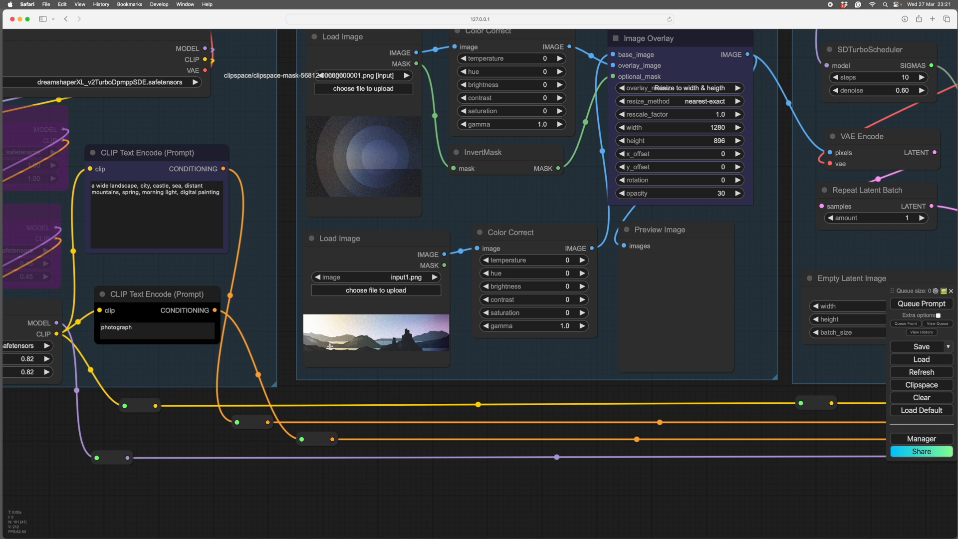
drag(592, 499, 433, 518)
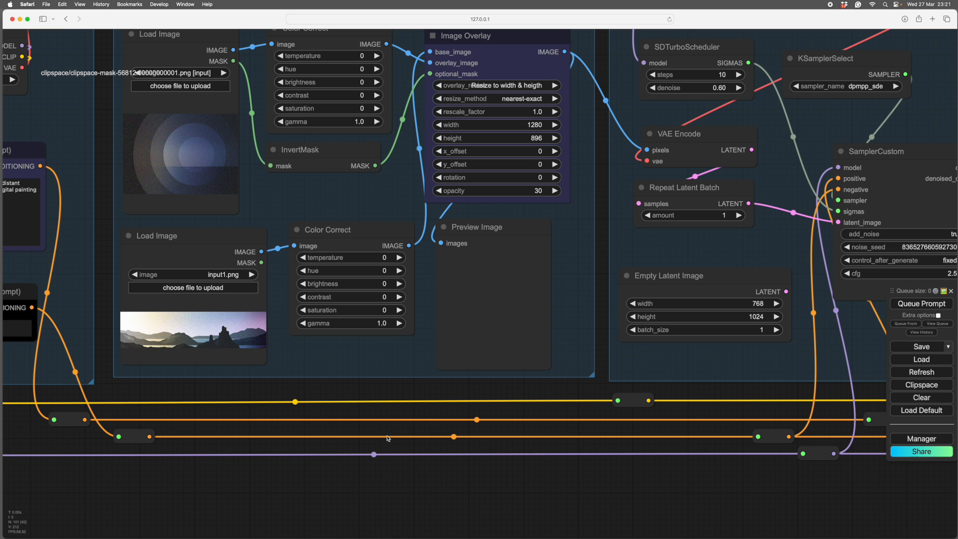
scroll(397, 490, down, 4)
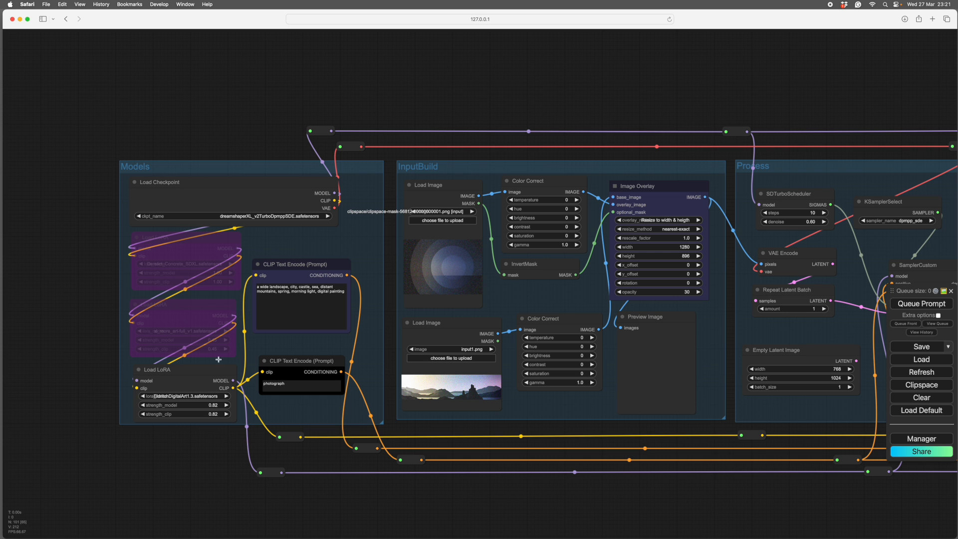
drag(365, 507, 221, 496)
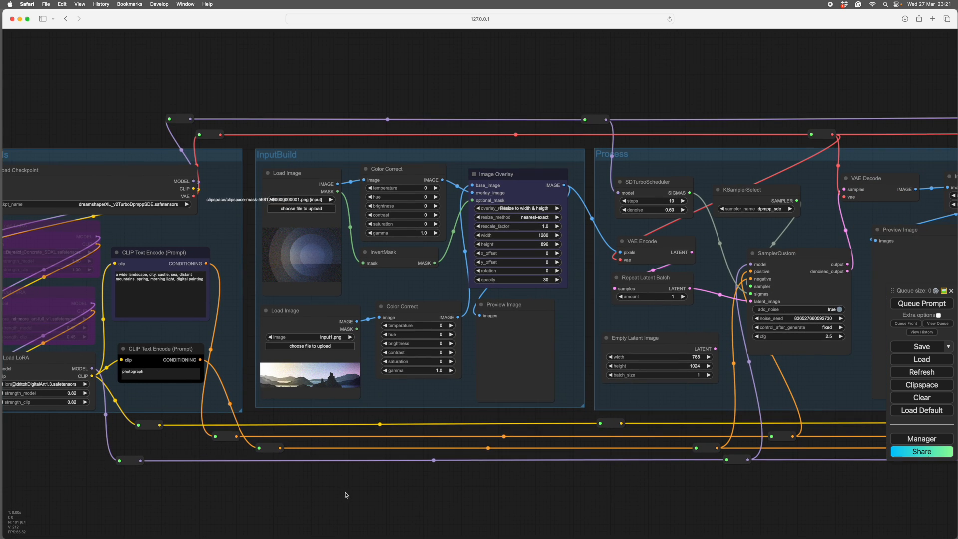
drag(346, 495, 236, 487)
scroll(464, 525, down, 1)
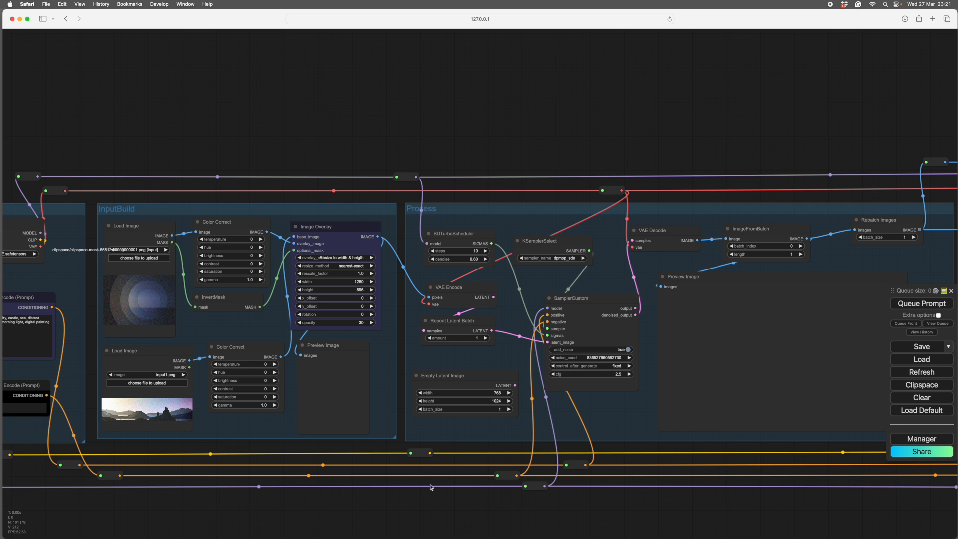
drag(246, 518, 530, 496)
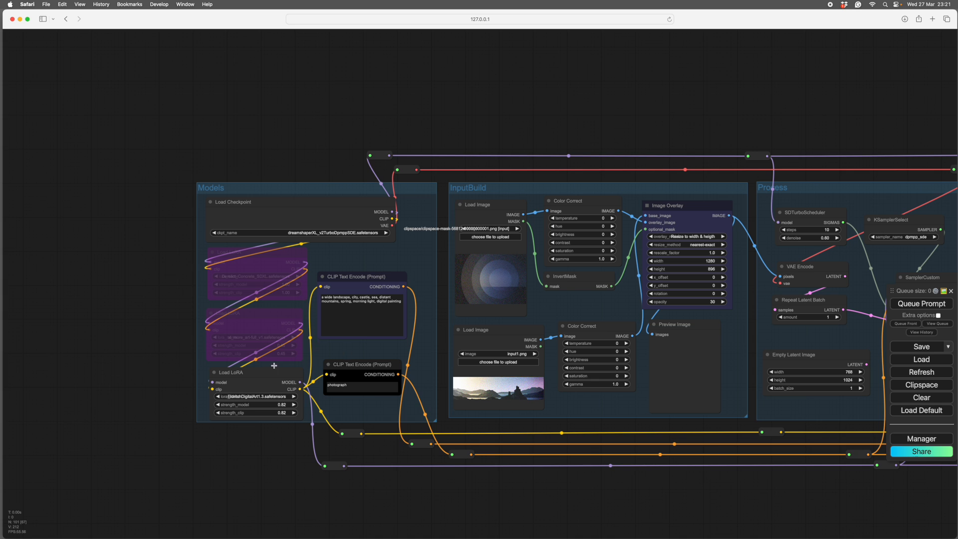
Step: Examine the checkpoint, LoRA loaders and text prompt nodes in the Models group
scroll(183, 324, up, 7)
drag(183, 325, 89, 353)
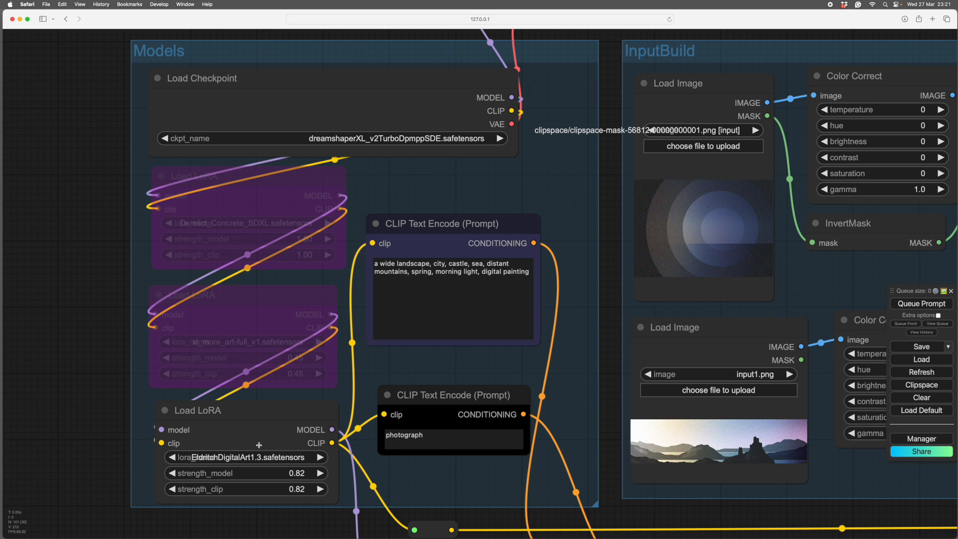
scroll(353, 494, right, 5)
scroll(353, 494, down, 3)
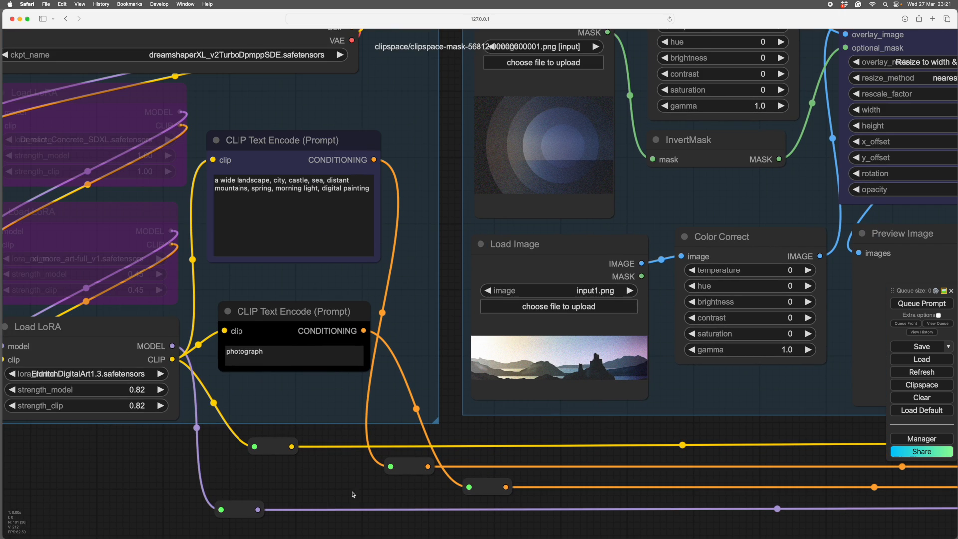
scroll(353, 494, up, 2)
scroll(353, 494, right, 1)
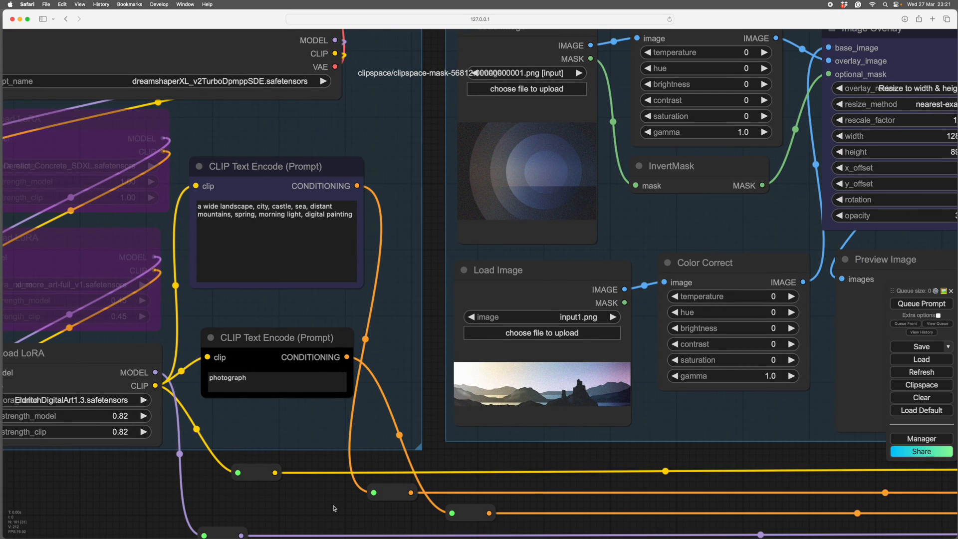
scroll(325, 506, right, 1)
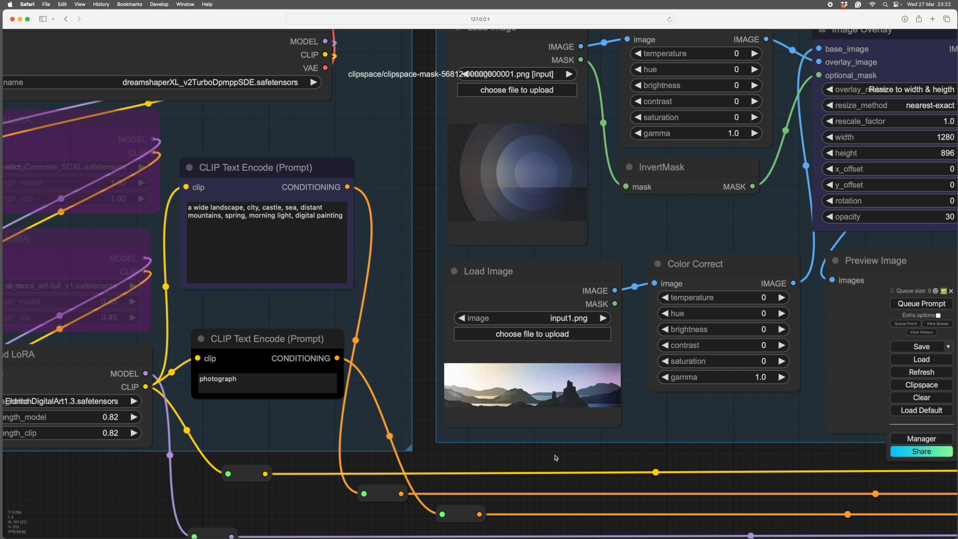
Step: Follow the node chain from the InputBuild group's image overlay to the sampler nodes in the Process group
drag(556, 458, 346, 466)
drag(426, 460, 353, 464)
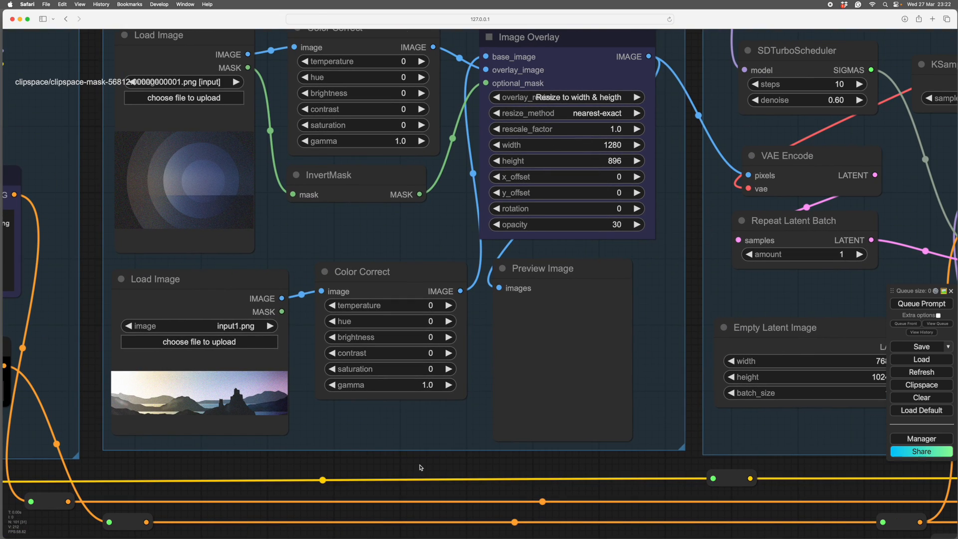
drag(420, 468, 387, 461)
drag(455, 465, 317, 465)
drag(544, 464, 322, 467)
drag(425, 469, 284, 469)
drag(478, 471, 440, 490)
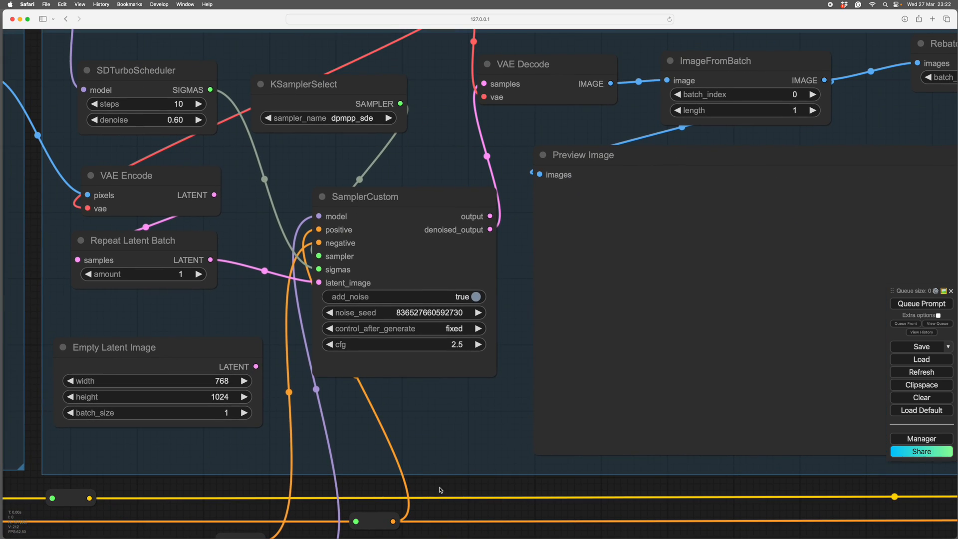
Step: Examine the Process group from the scheduler and SamplerCustom settings through VAE Decode to the image preview
scroll(444, 491, down, 4)
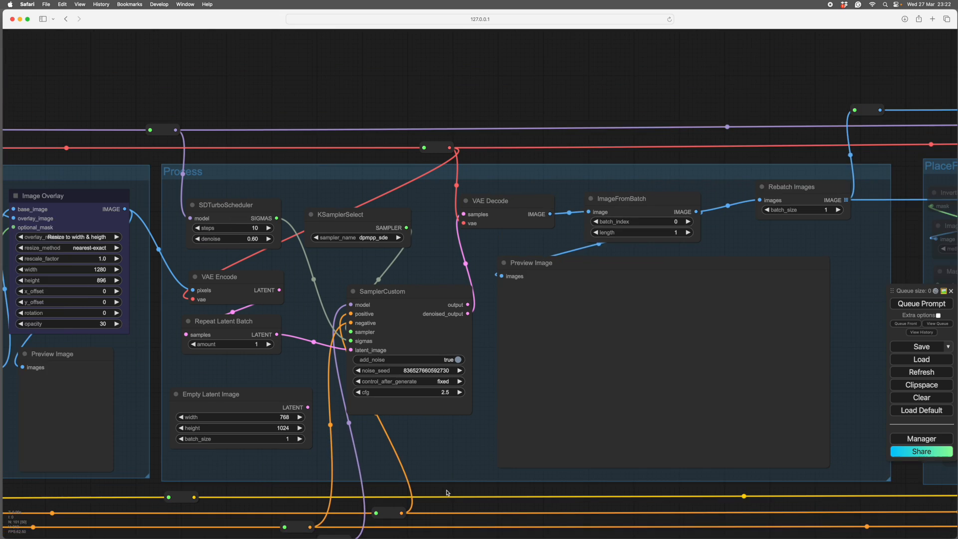
scroll(447, 492, up, 1)
drag(460, 491, 430, 490)
scroll(276, 300, down, 2)
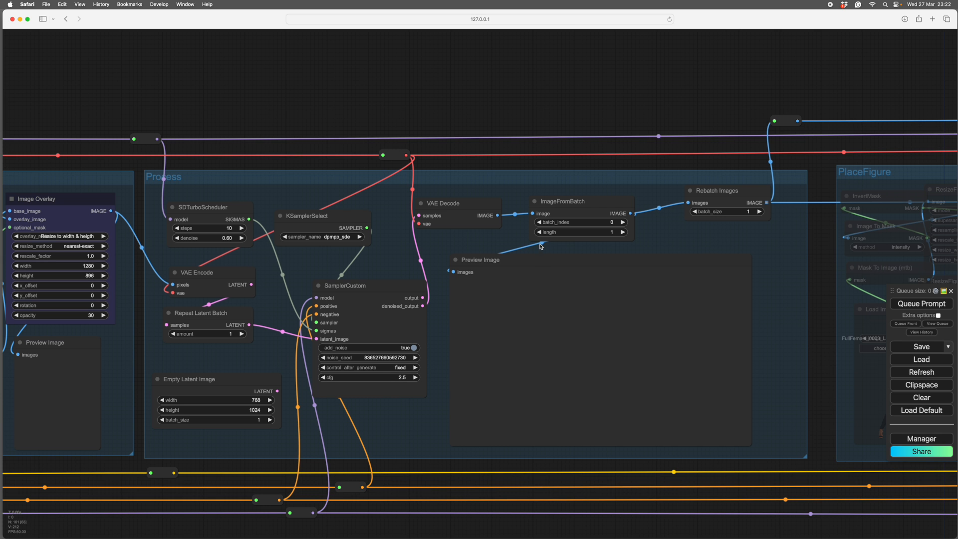
mouse_move(126, 106)
mouse_down()
mouse_move(504, 106)
mouse_move(214, 118)
mouse_move(122, 111)
mouse_up()
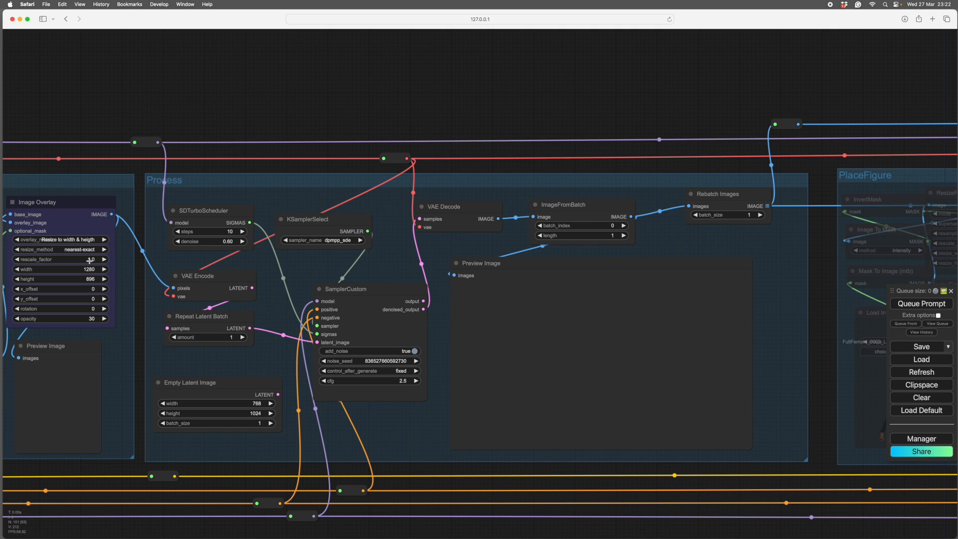
drag(441, 102, 360, 111)
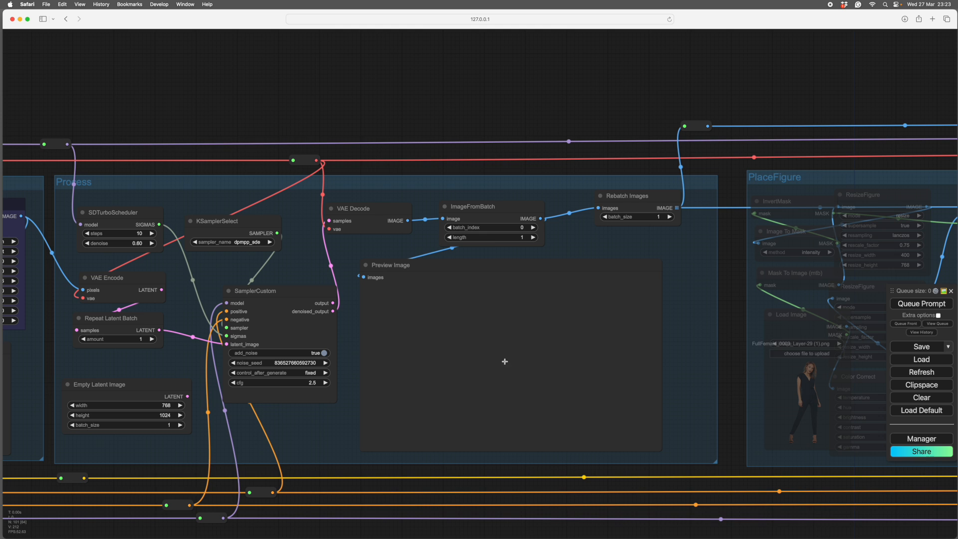
drag(235, 533, 481, 483)
scroll(485, 494, down, 3)
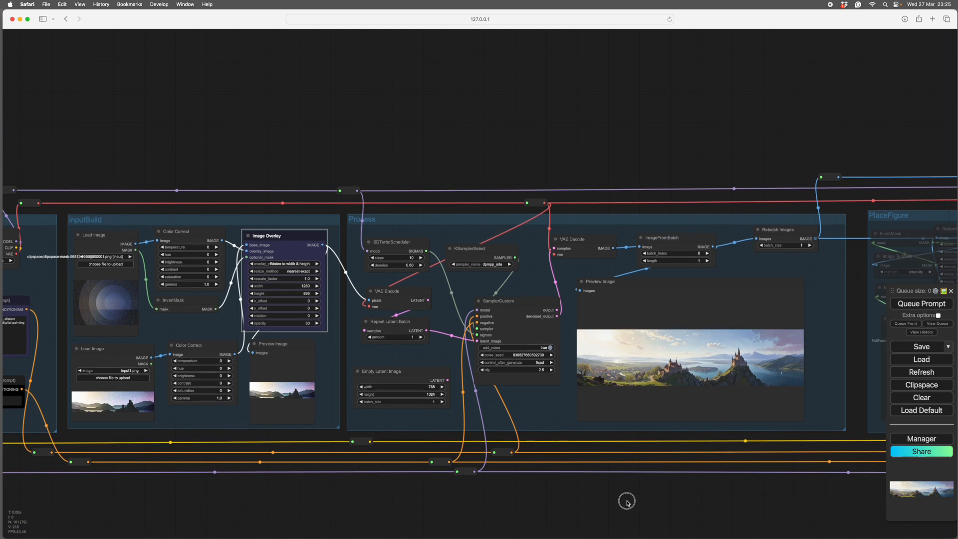
Step: Inspect the generated castle landscape up close in the Process group's Preview Image node
drag(625, 498, 419, 462)
scroll(529, 452, up, 7)
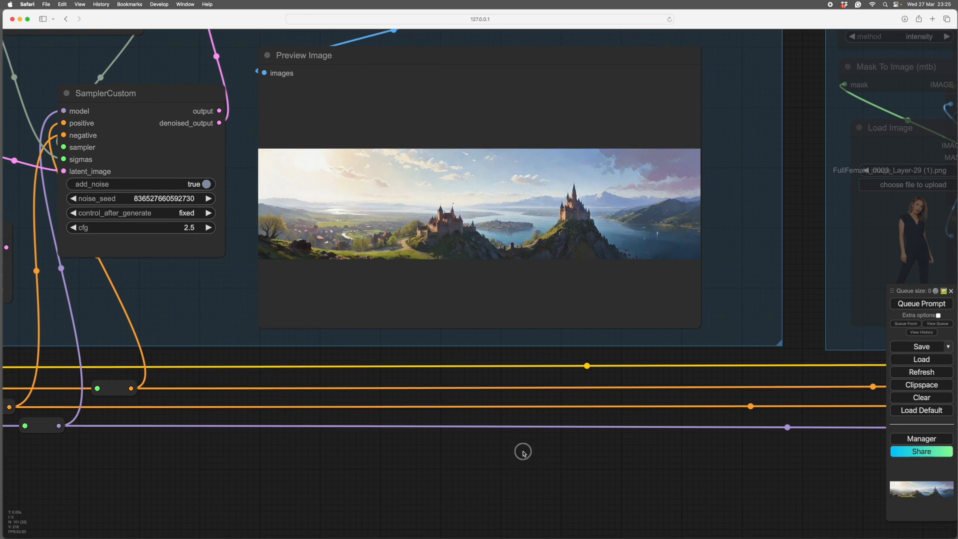
drag(523, 452, 563, 523)
scroll(481, 424, up, 5)
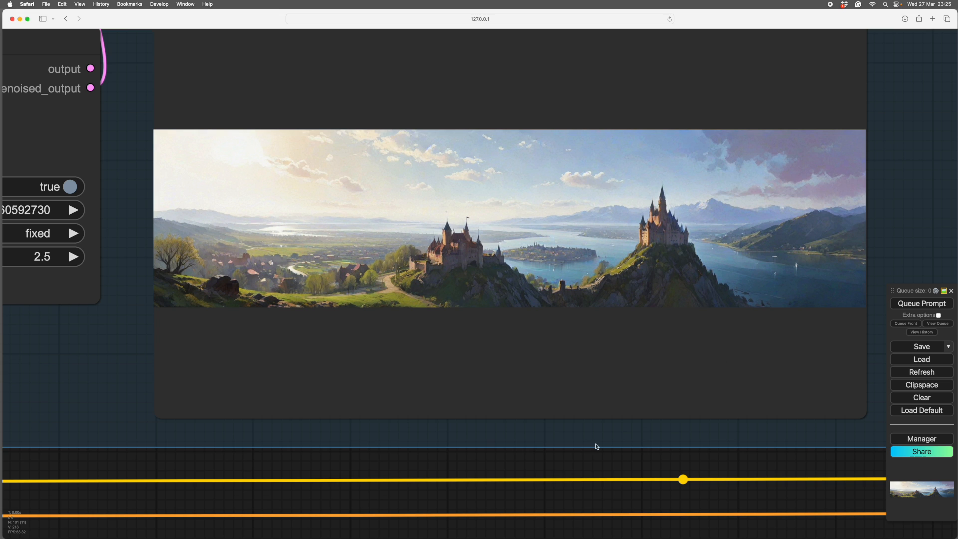
scroll(582, 466, up, 1)
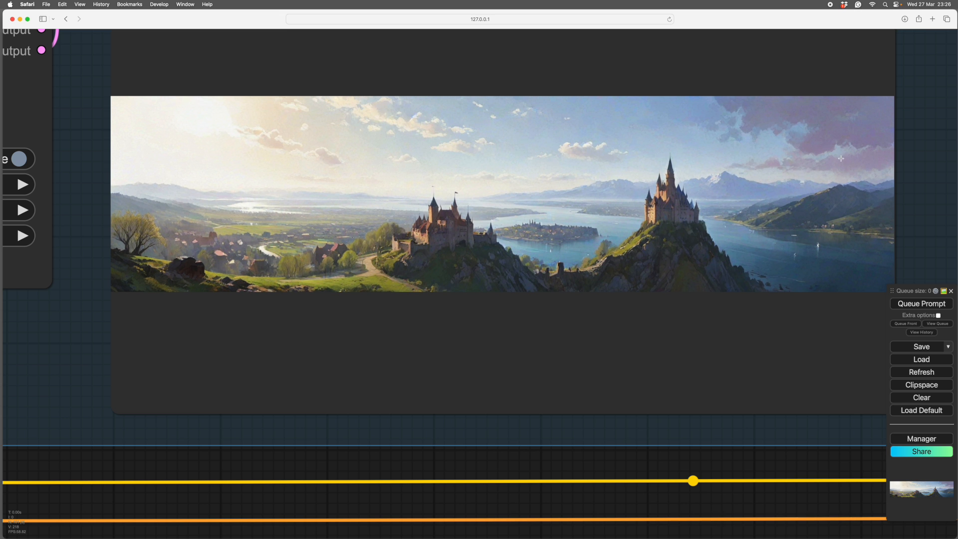
scroll(921, 219, down, 3)
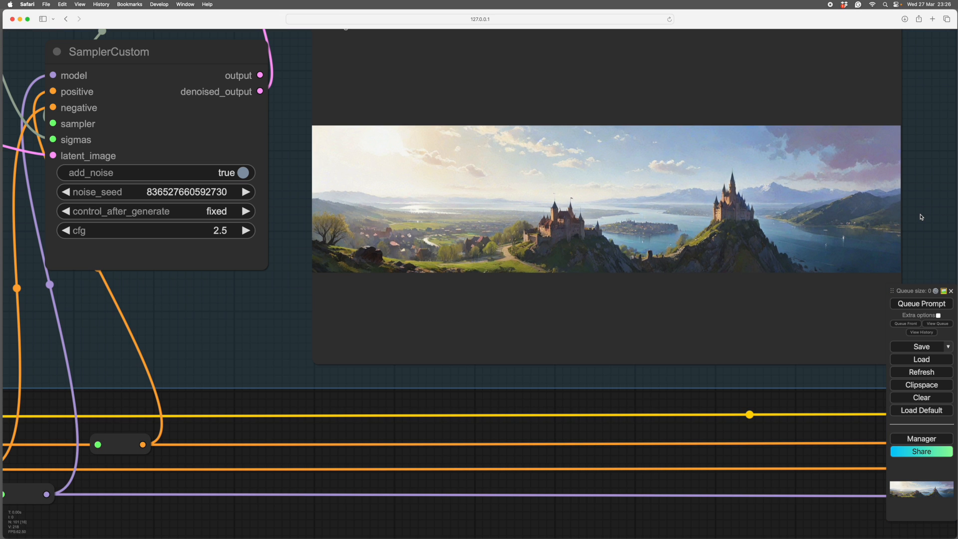
Step: Trace the workflow back from the generated image through the sampler and overlay nodes to the Models group, deselecting the Image Overlay node
drag(708, 404, 732, 330)
scroll(685, 415, left, 10)
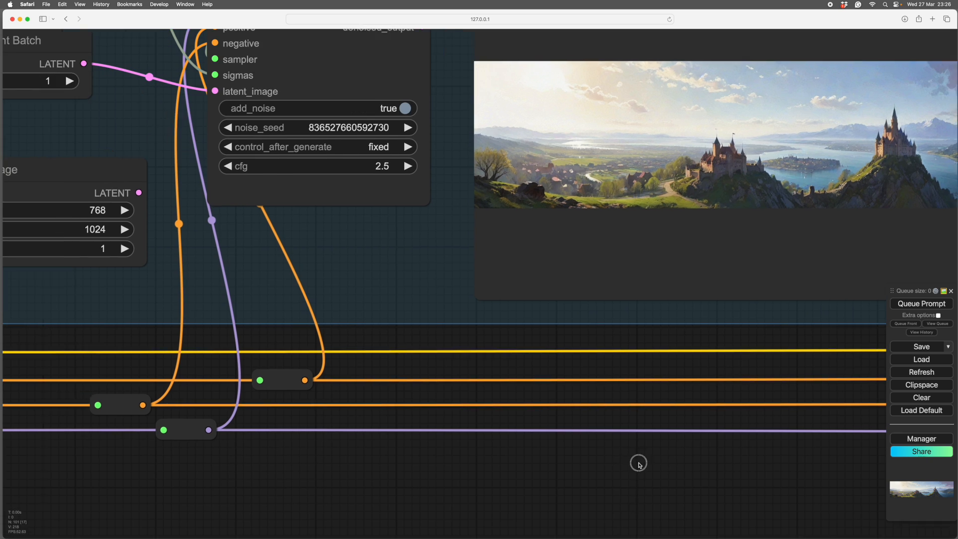
scroll(657, 484, left, 8)
scroll(607, 481, down, 3)
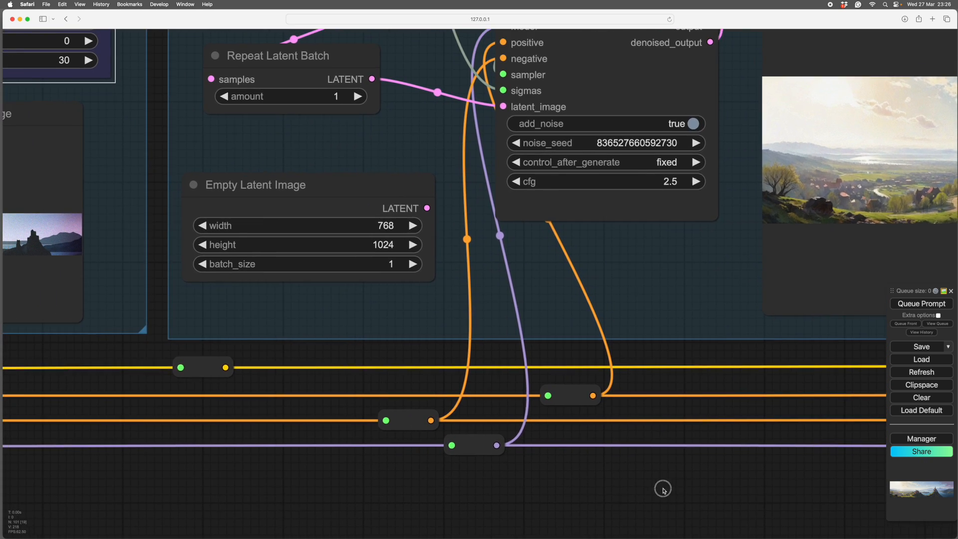
scroll(663, 488, left, 6)
scroll(655, 482, down, 5)
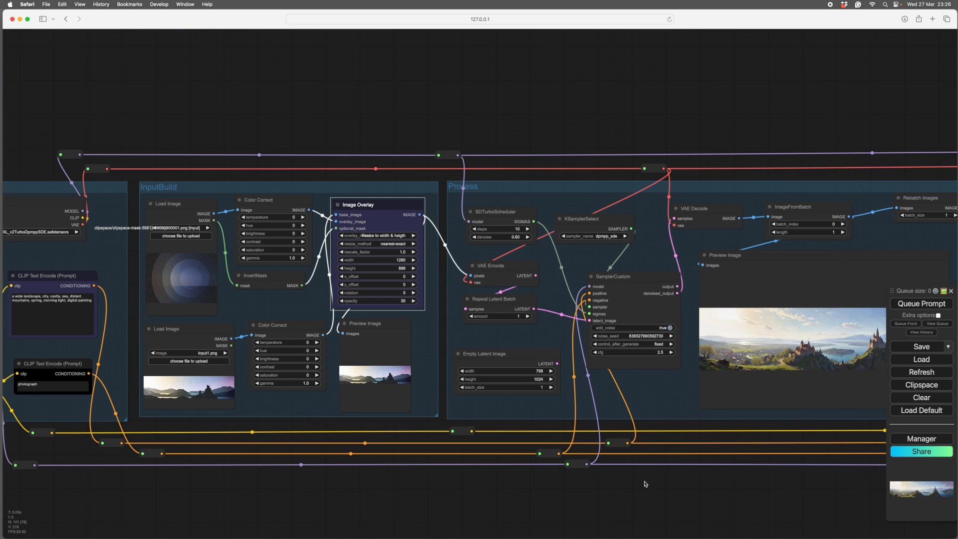
scroll(646, 484, left, 6)
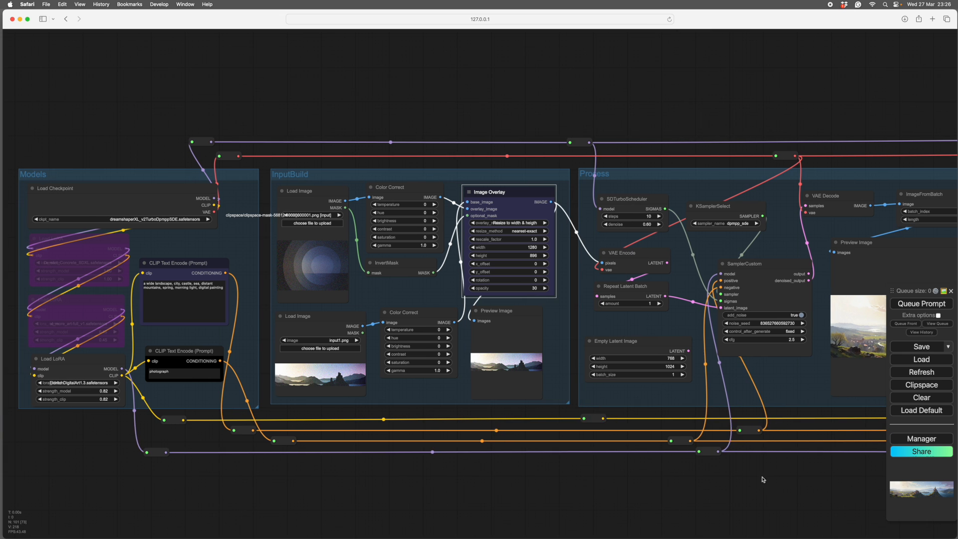
scroll(723, 482, left, 5)
click(657, 486)
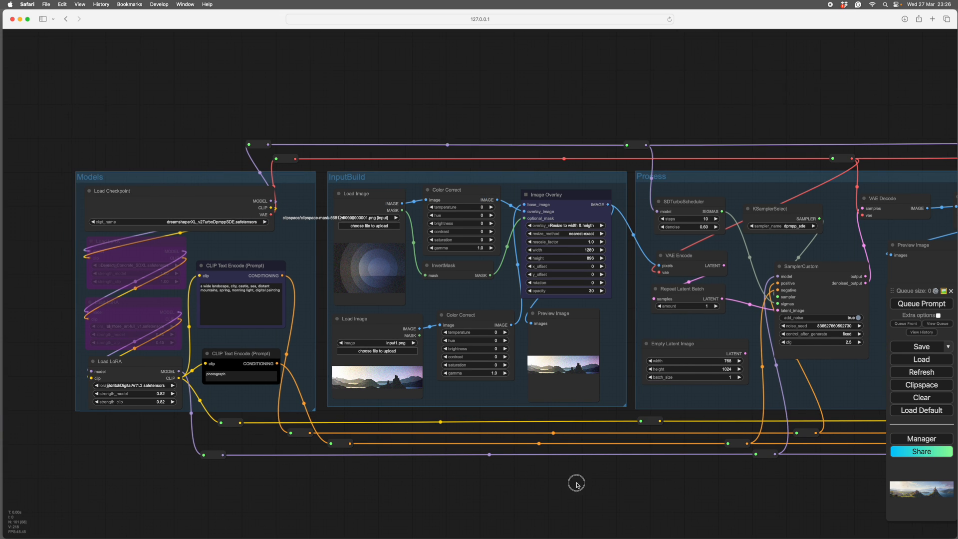
scroll(576, 483, left, 2)
Step: Review the positive and negative prompt texts beside the LoRA loaders in the Models group
scroll(154, 379, up, 5)
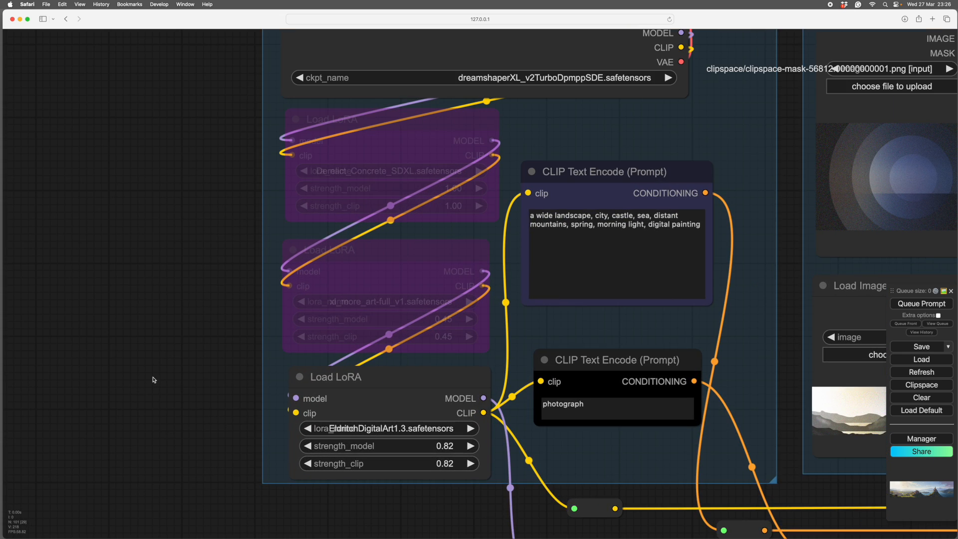
drag(187, 324, 67, 367)
scroll(86, 321, up, 2)
scroll(89, 321, down, 1)
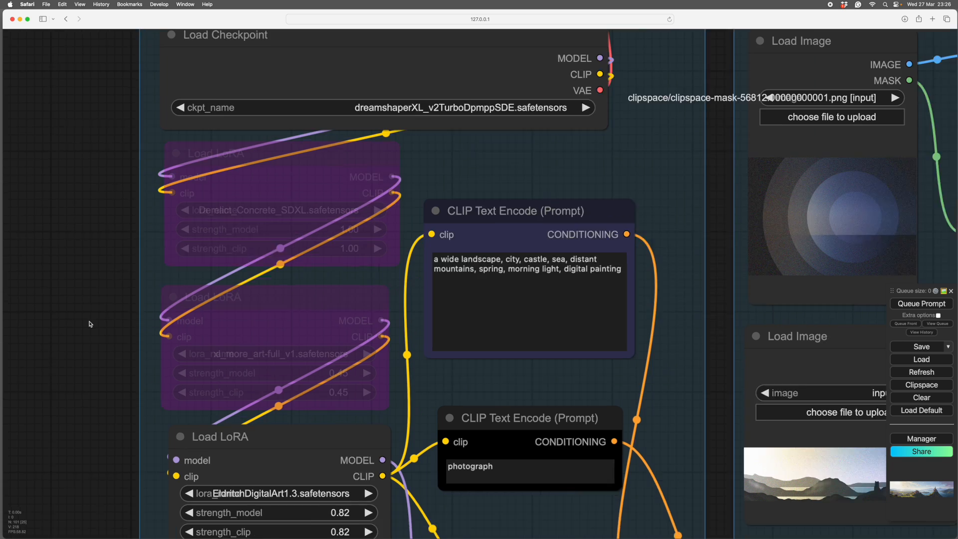
scroll(90, 324, down, 2)
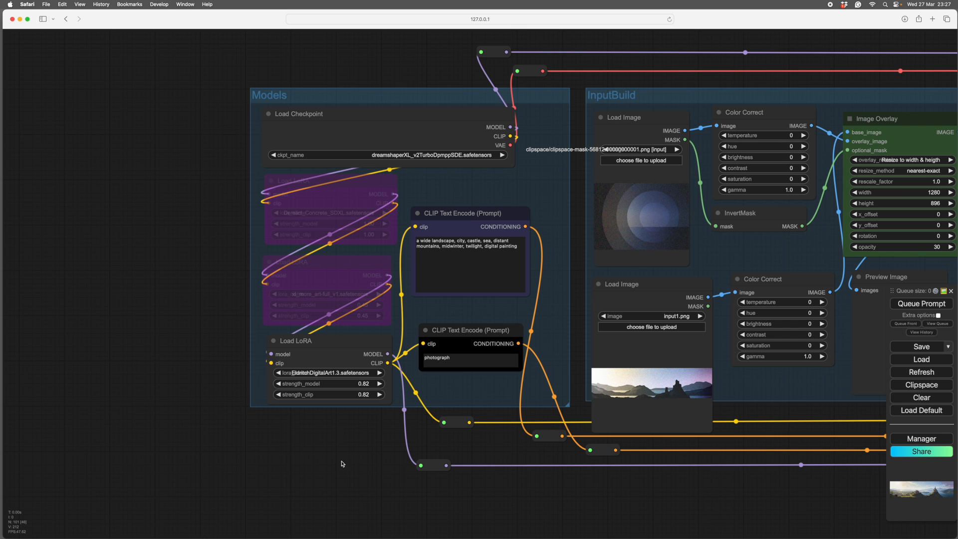
scroll(339, 458, up, 3)
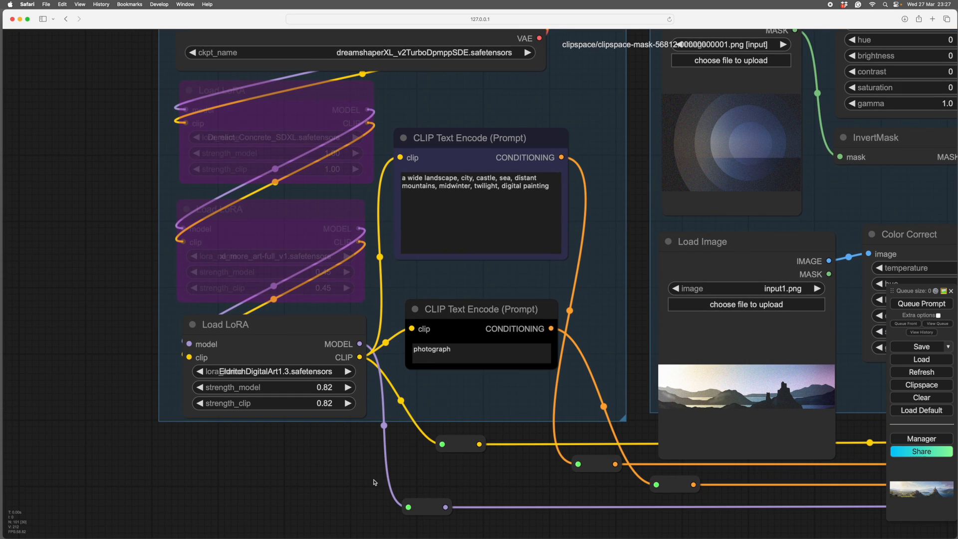
Step: Inspect the twilight landscape prompt in the Models group up close, beside the input image loaders
drag(485, 476, 390, 507)
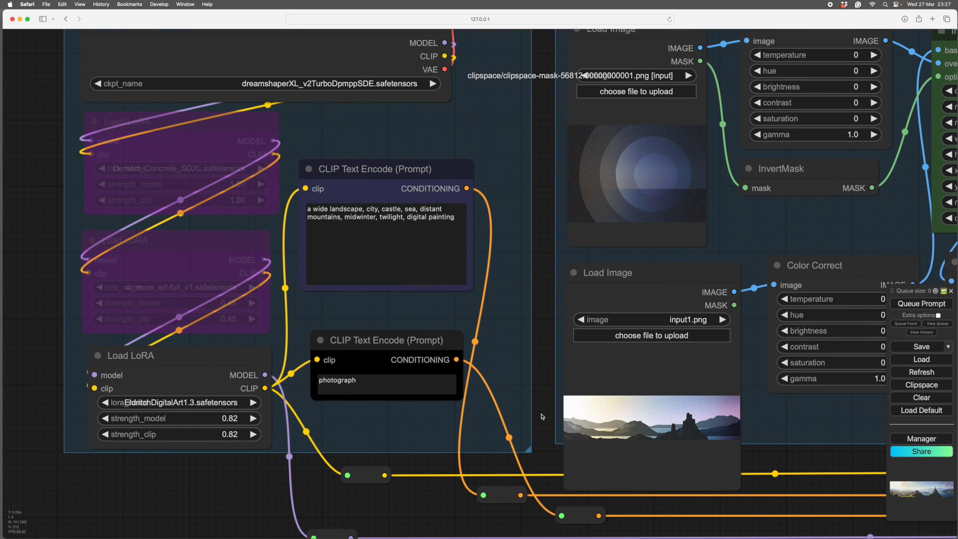
drag(543, 417, 530, 474)
drag(529, 372, 598, 417)
scroll(529, 391, up, 5)
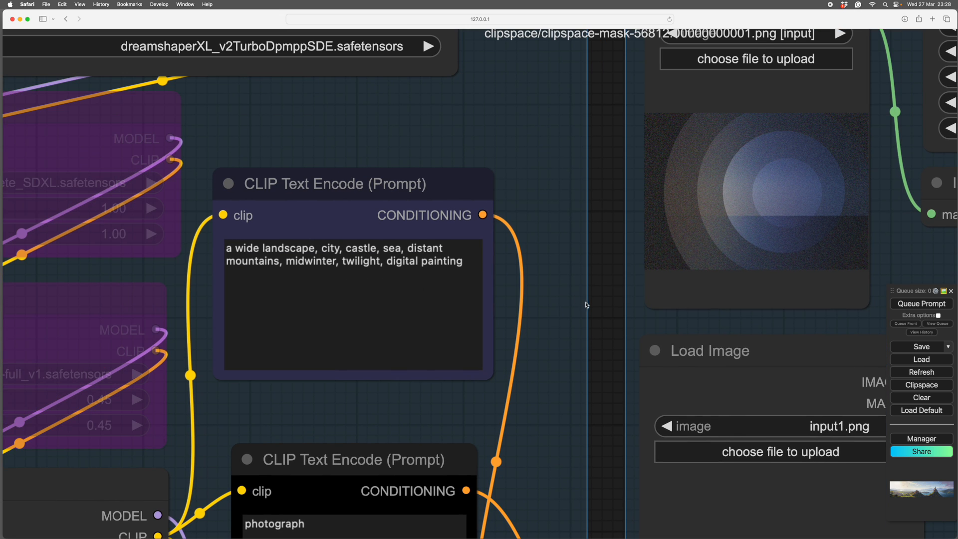
mouse_move(608, 322)
mouse_down()
mouse_move(526, 276)
mouse_move(605, 338)
mouse_up()
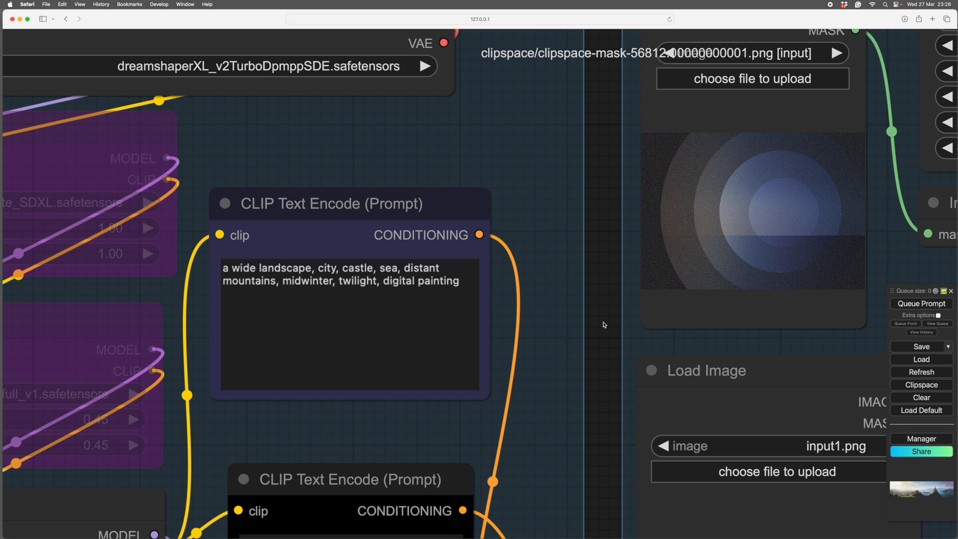
scroll(604, 325, down, 5)
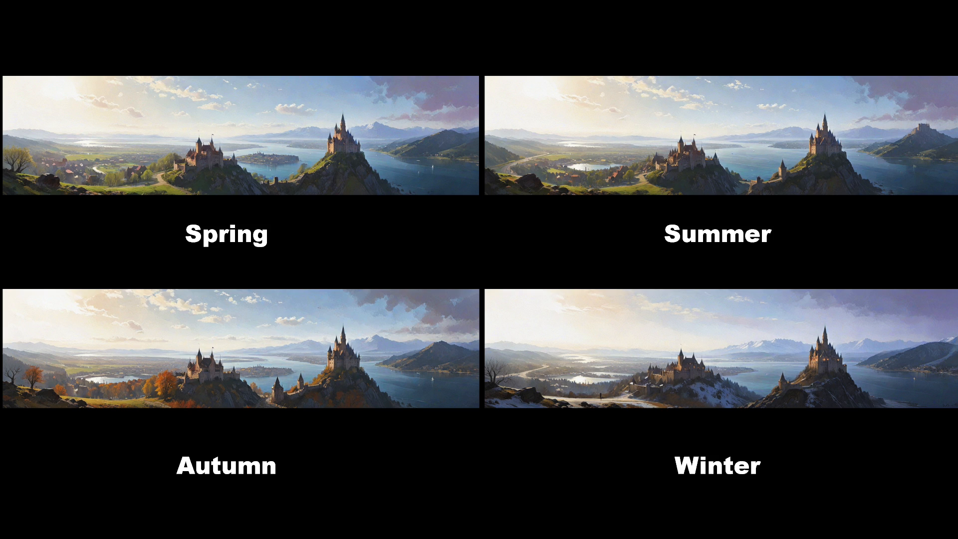
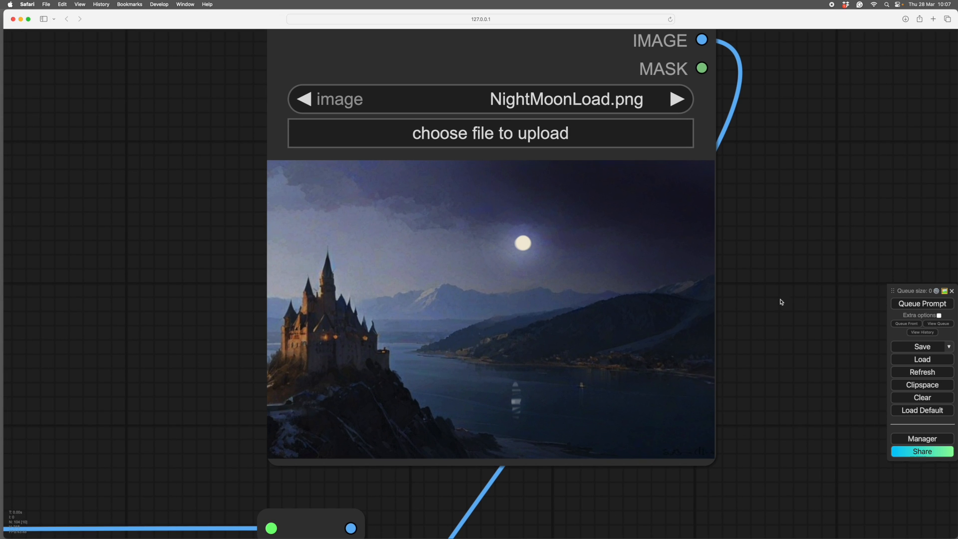
Step: Follow the NightMoonLoad.png image into the Refine1 group and look over its prompt and the unconnected prompt nodes below
scroll(757, 319, left, 3)
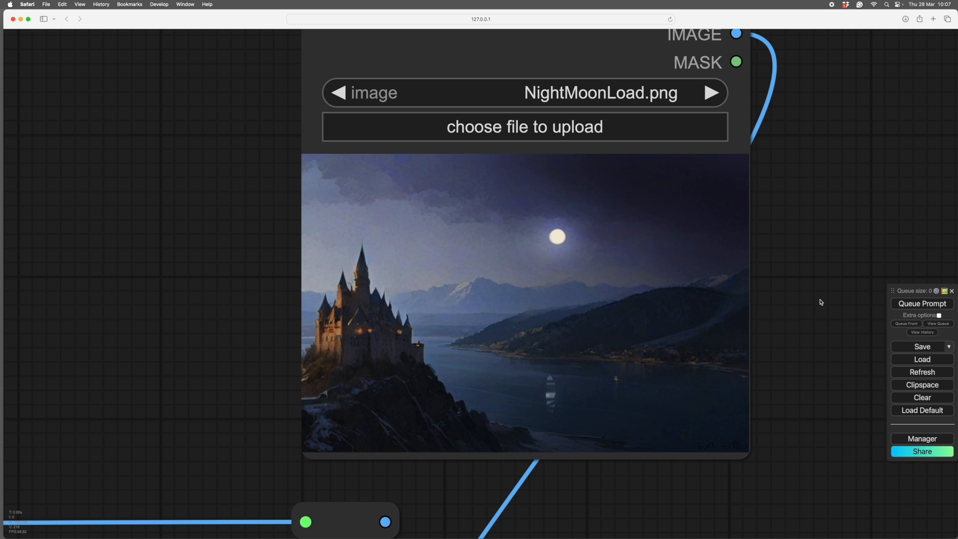
scroll(821, 301, down, 1)
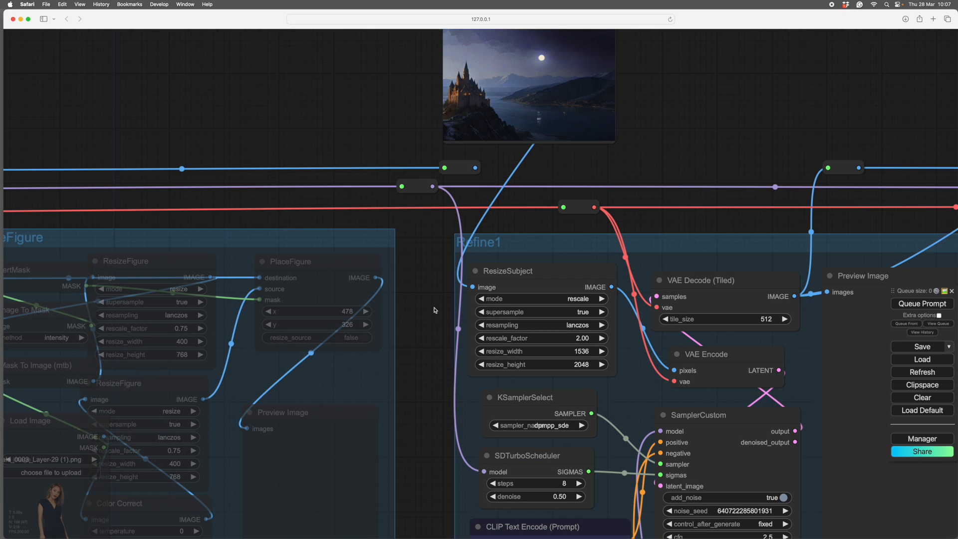
drag(430, 321, 374, 214)
scroll(400, 256, down, 3)
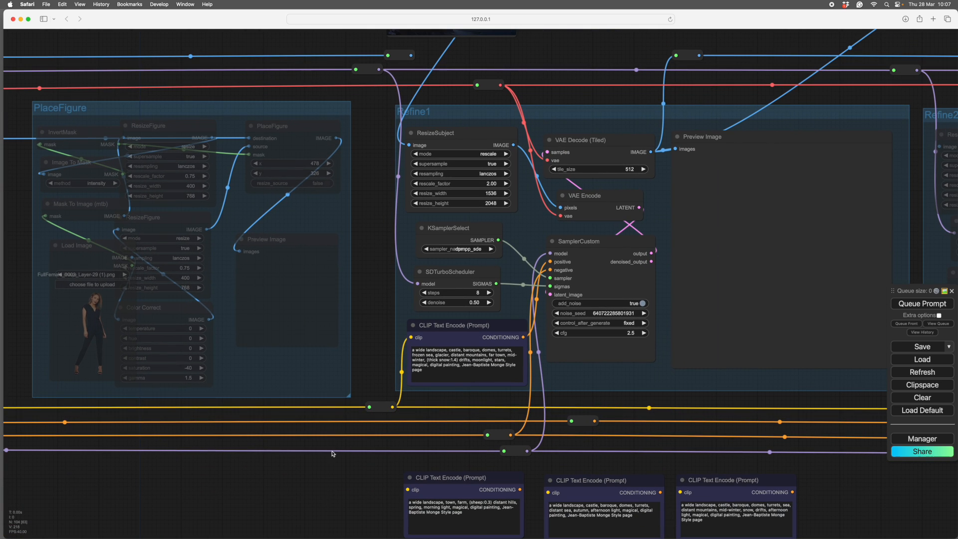
scroll(317, 466, up, 5)
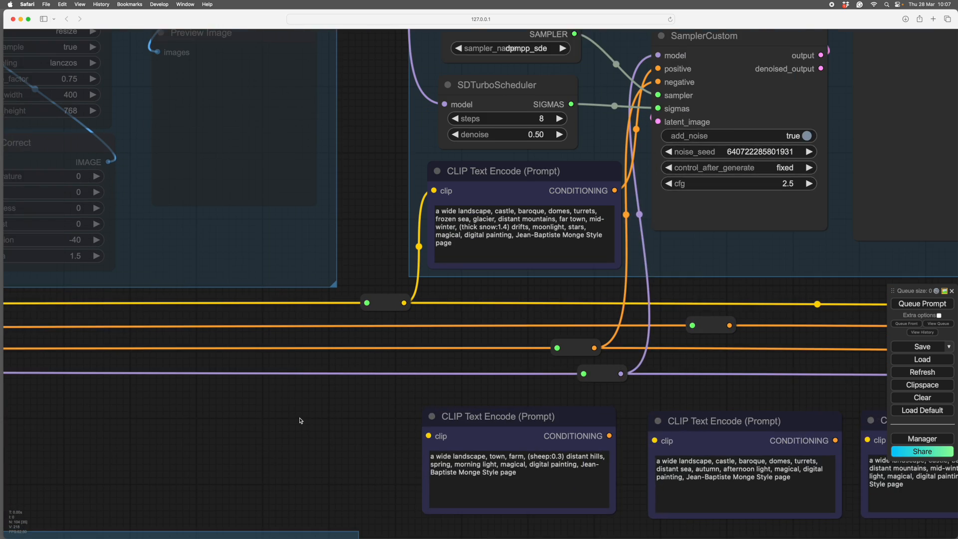
scroll(300, 421, up, 4)
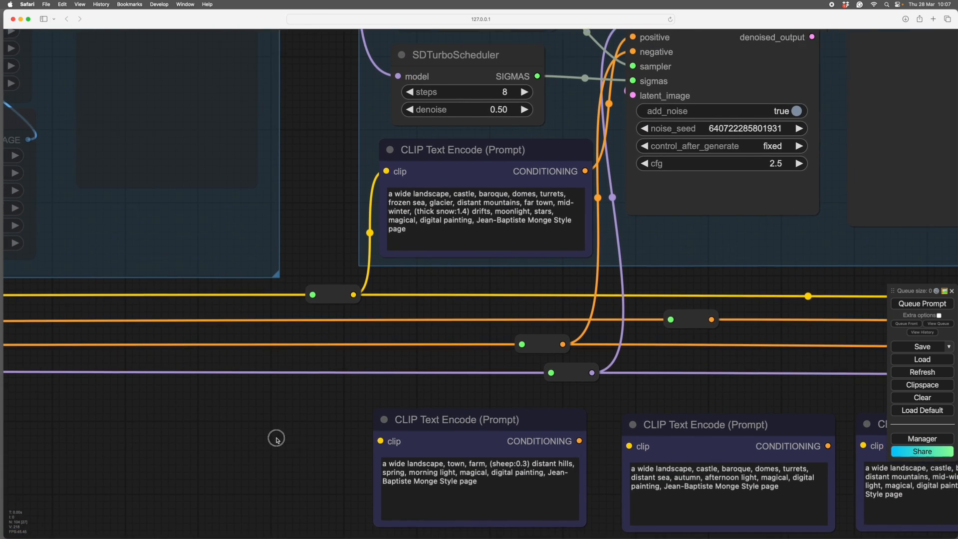
drag(276, 439, 169, 414)
drag(555, 376, 518, 391)
drag(316, 329, 466, 387)
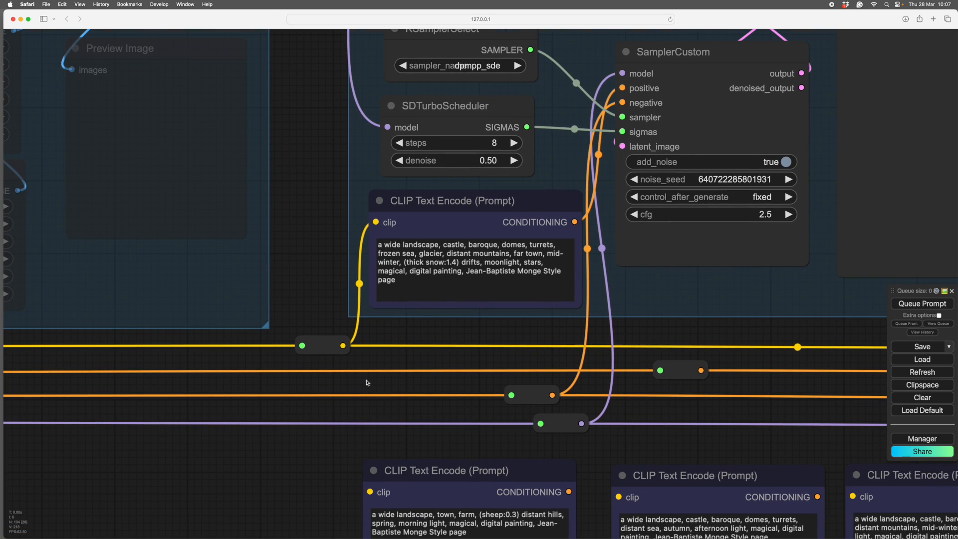
Step: Look over the Process and PlaceFigure groups, then review how the loaded night image feeds ResizeSubject in Refine1
scroll(395, 376, down, 7)
drag(353, 290, 844, 387)
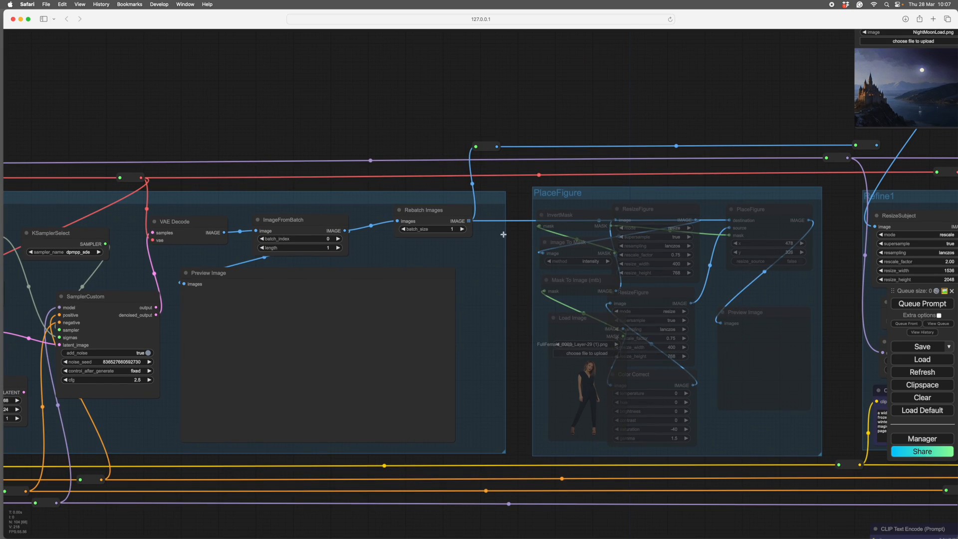
drag(385, 122, 655, 123)
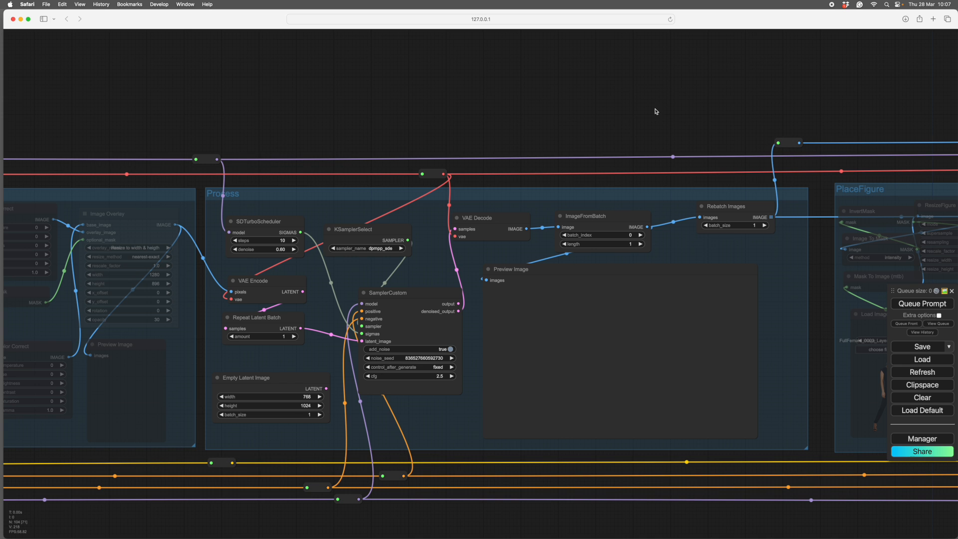
drag(729, 101, 345, 72)
drag(558, 112, 208, 143)
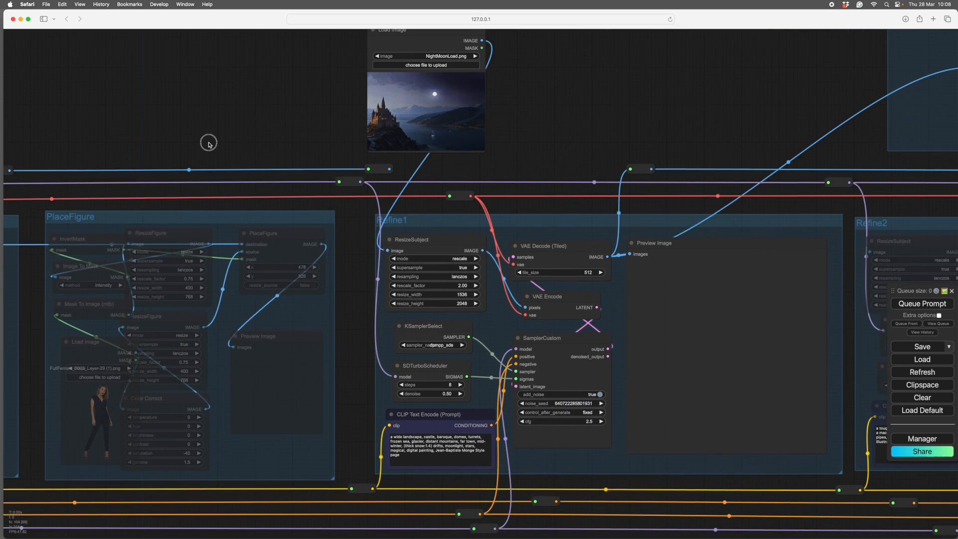
drag(584, 96, 568, 126)
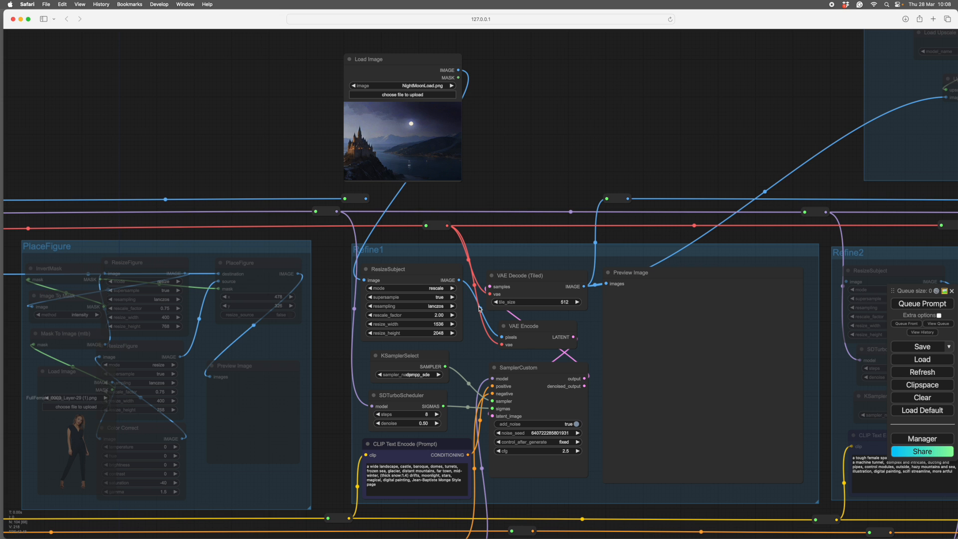
drag(583, 173, 685, 79)
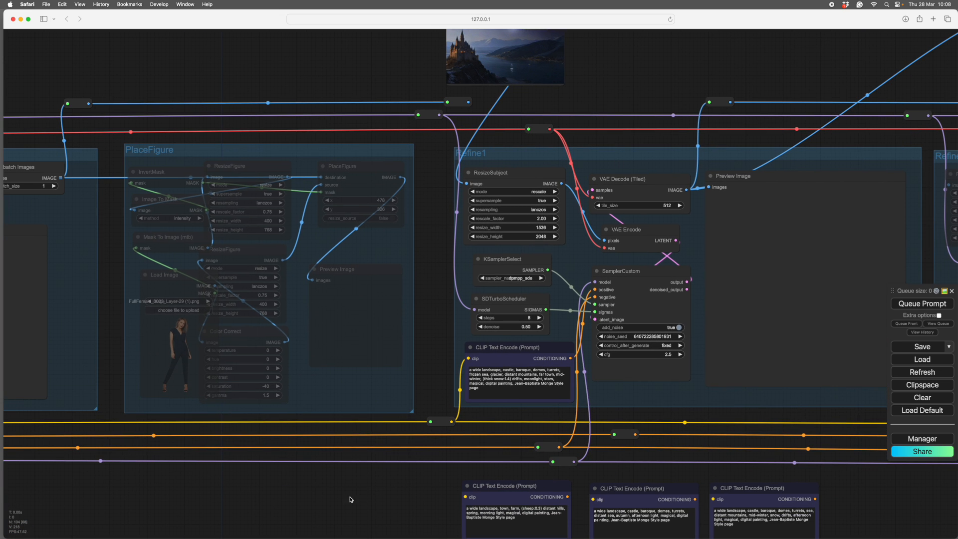
Step: Review the checkpoint, LoRA loaders and prompts in the Models group together with the InputBuild group
drag(335, 505, 447, 484)
scroll(447, 484, left, 10)
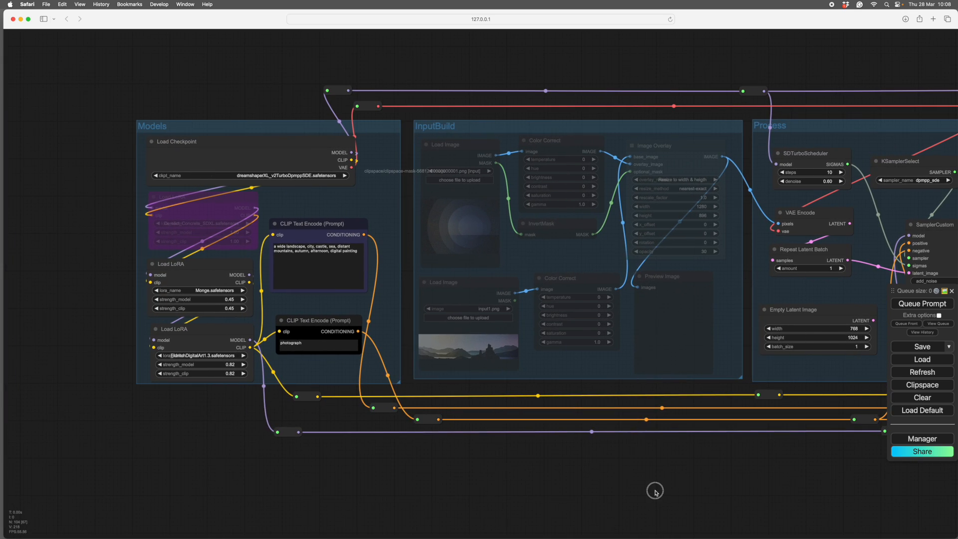
scroll(579, 499, left, 3)
scroll(579, 499, up, 2)
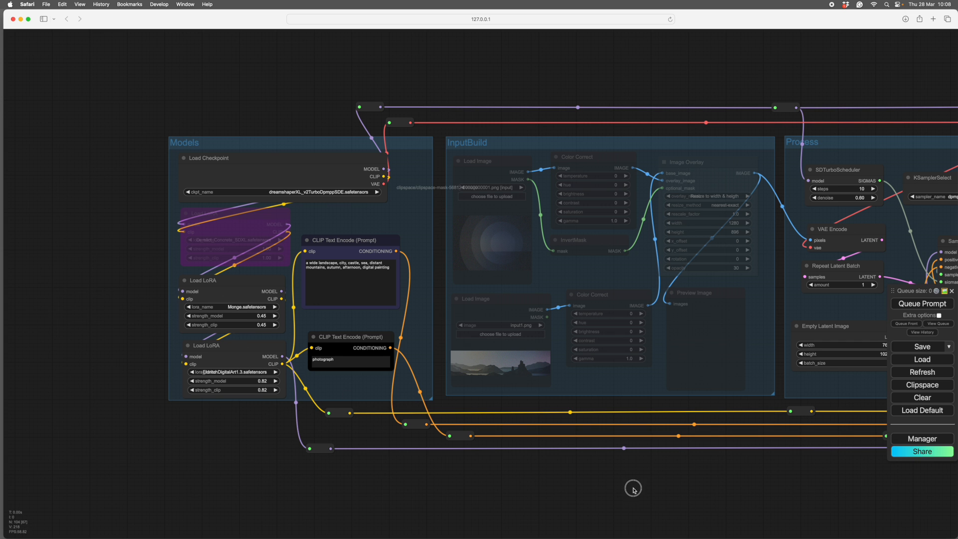
Step: Return to the Refine1 group and read its mid-winter moonlight castle prompt up close
scroll(633, 488, right, 5)
scroll(536, 480, right, 10)
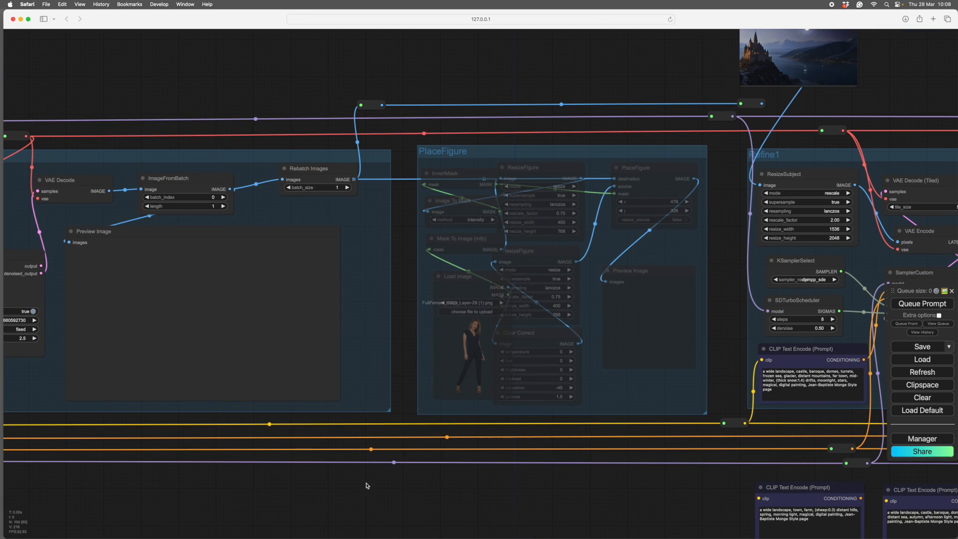
scroll(292, 437, right, 8)
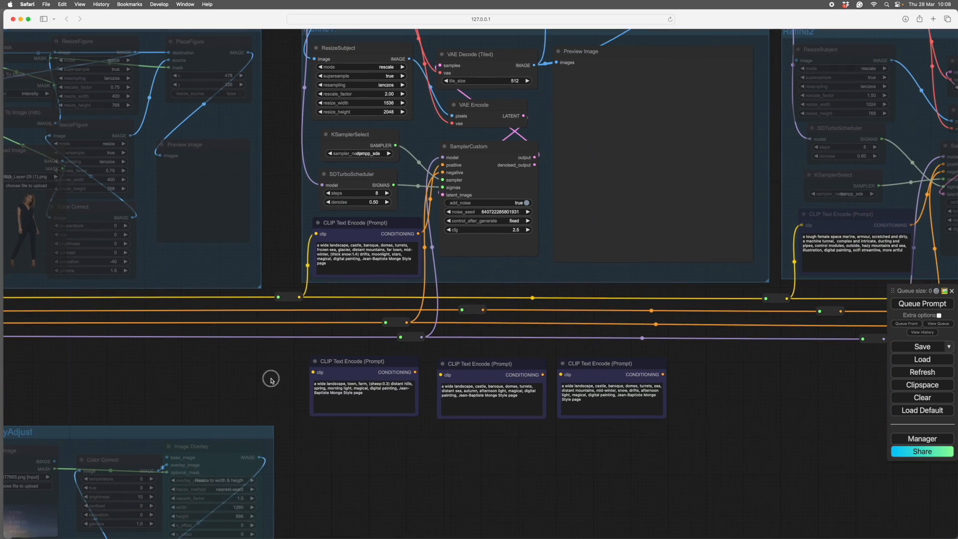
scroll(391, 465, up, 5)
scroll(285, 396, up, 4)
scroll(285, 396, left, 3)
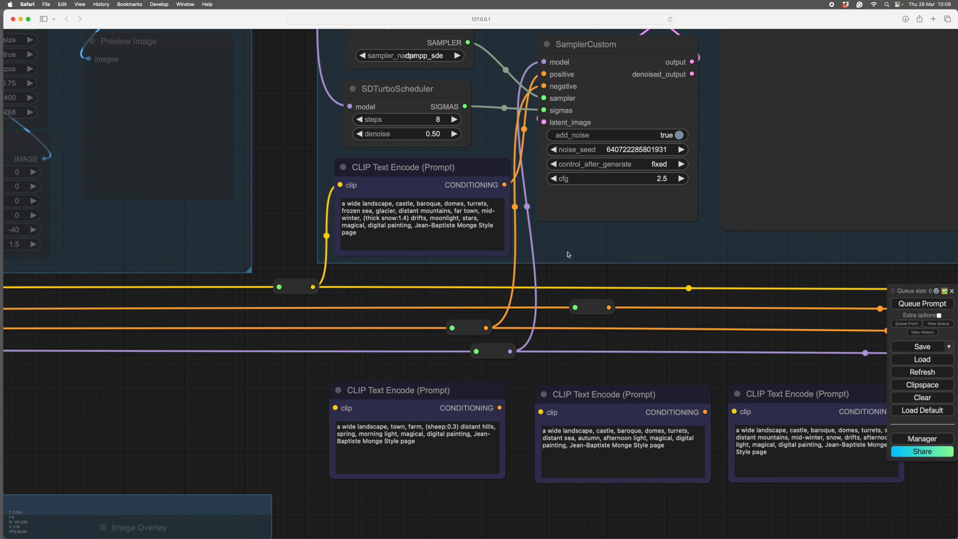
drag(647, 282, 712, 355)
drag(522, 360, 527, 372)
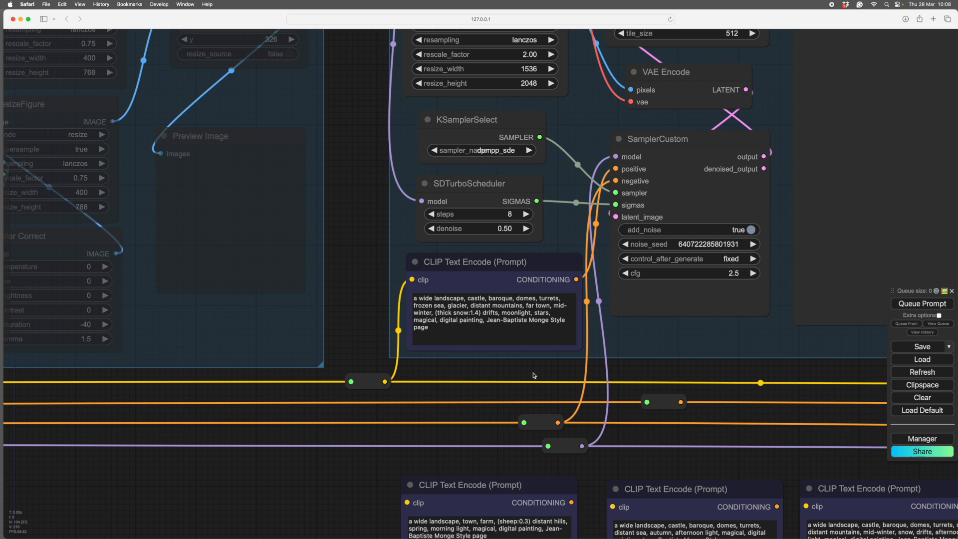
drag(535, 374, 572, 424)
scroll(524, 415, up, 7)
scroll(569, 425, up, 5)
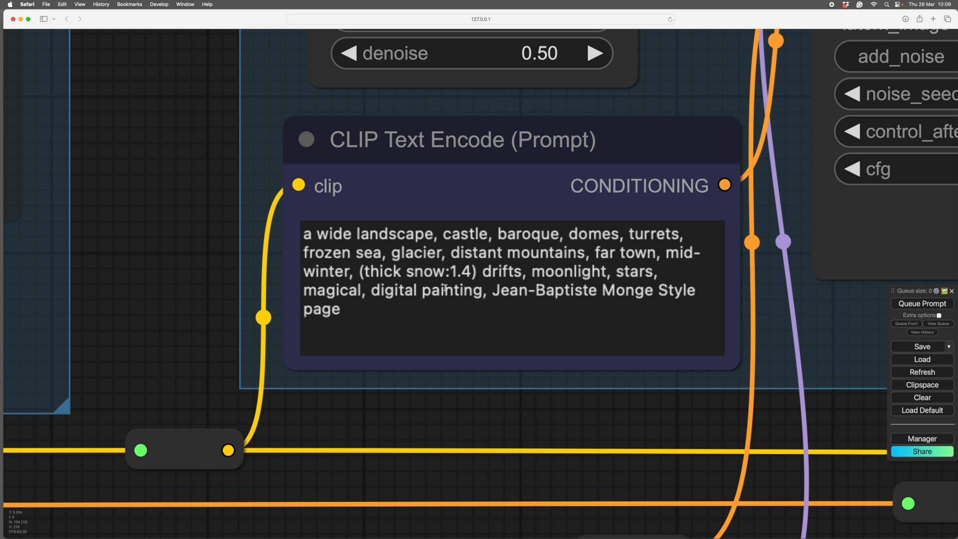
Step: Examine the Refine1 group's ResizeSubject, SDTurboScheduler and SamplerCustom settings around the prompt node
scroll(656, 445, down, 5)
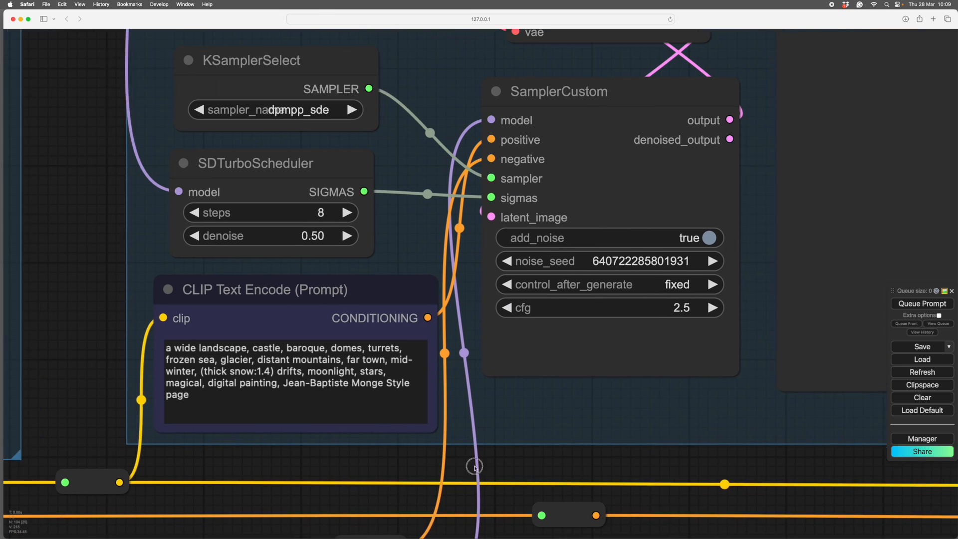
scroll(462, 464, down, 2)
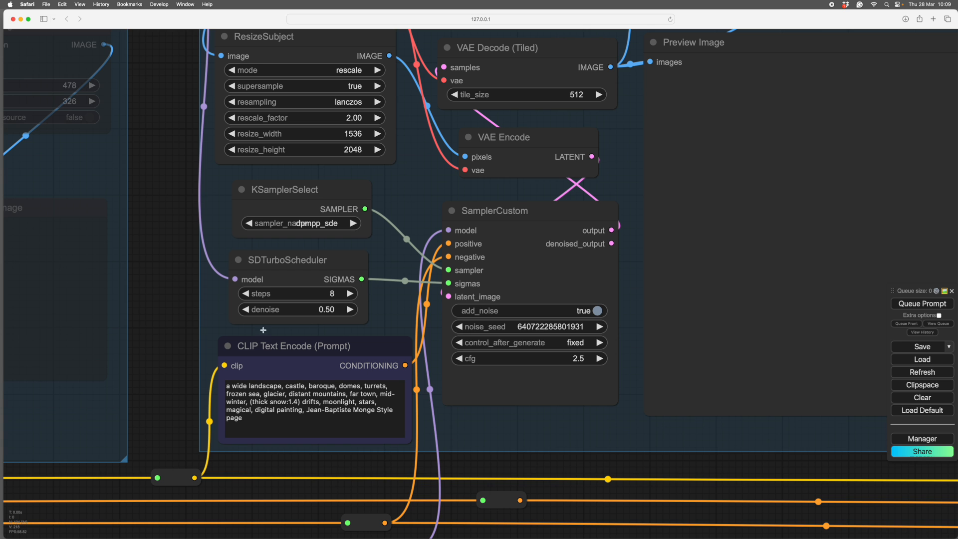
drag(171, 296, 221, 337)
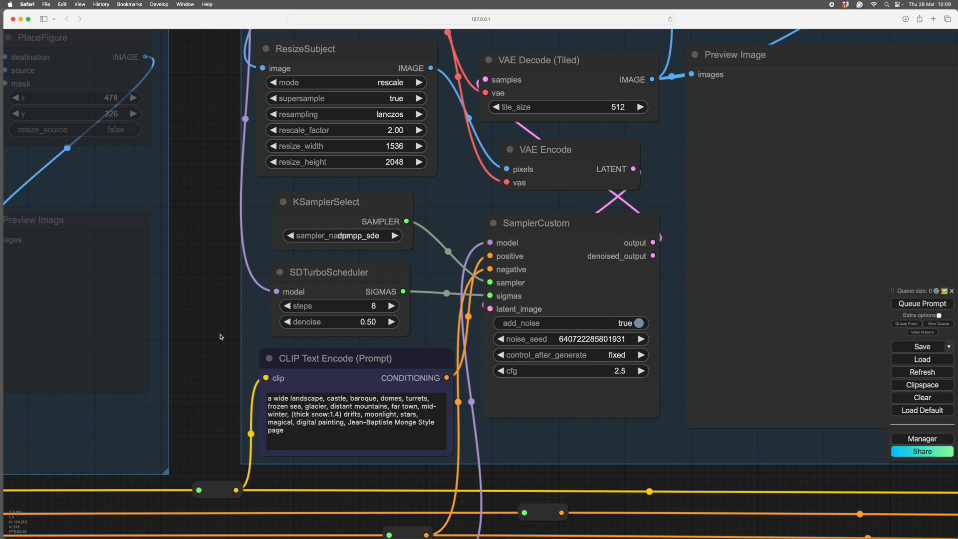
drag(216, 378, 239, 344)
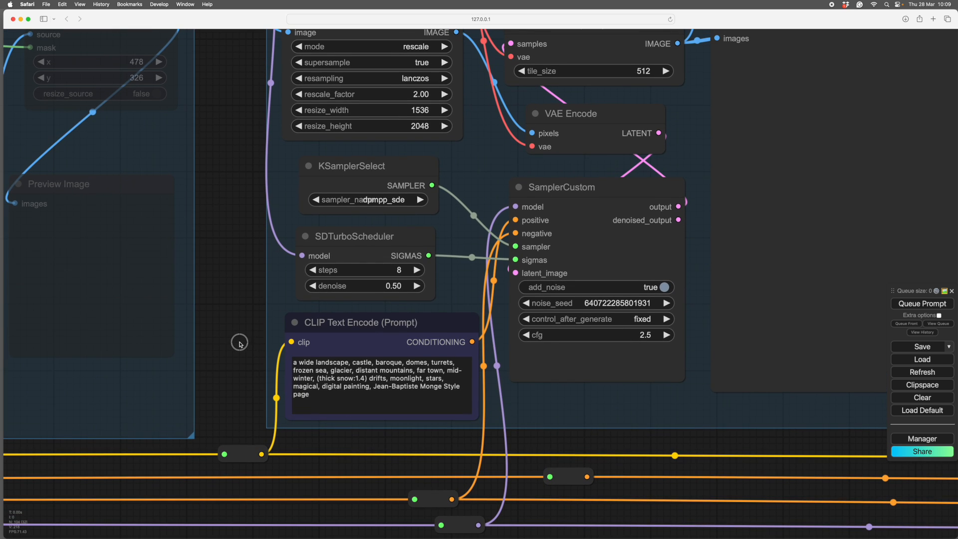
drag(235, 252, 190, 387)
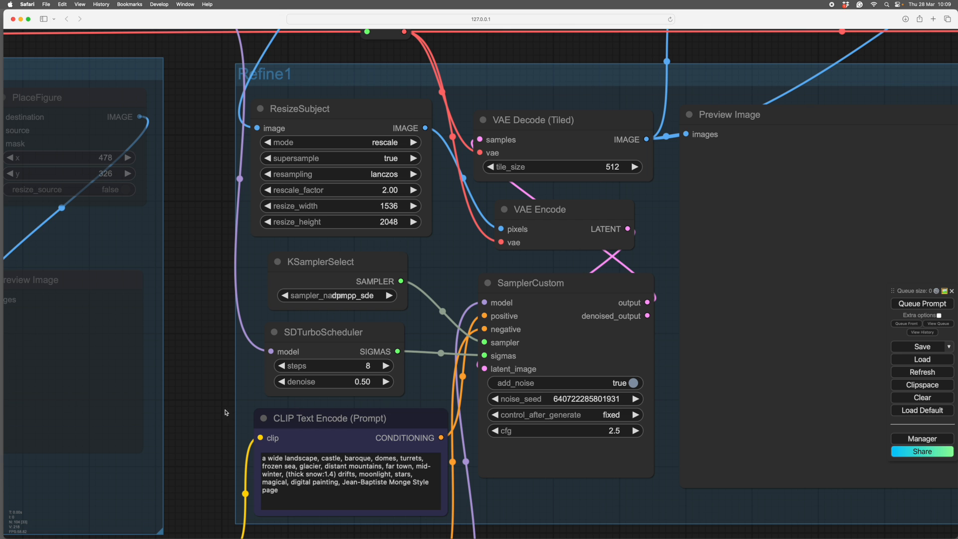
Step: Compare the Refine1 prompt with the three unconnected seasonal prompts below it, and read the spring farm prompt up close
drag(210, 467, 250, 114)
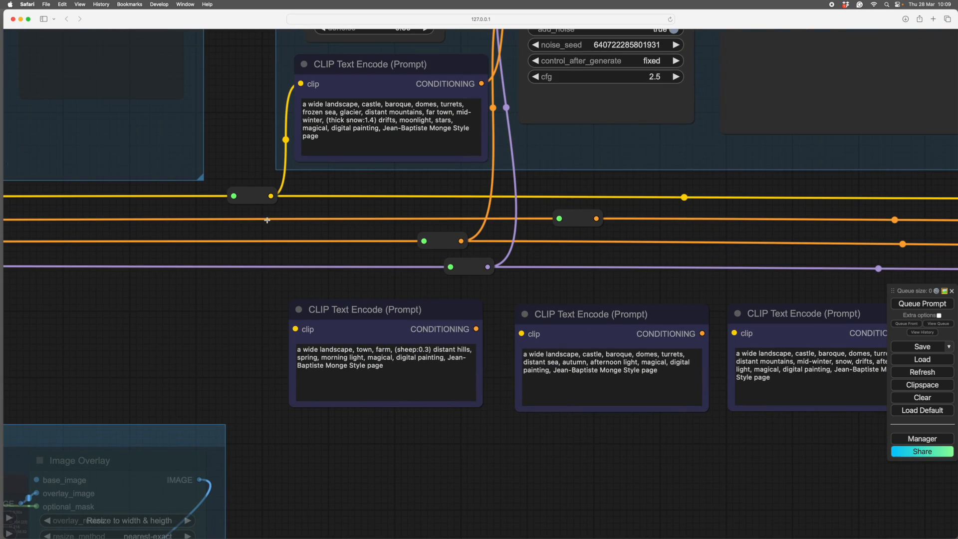
drag(430, 461, 407, 470)
scroll(407, 470, down, 3)
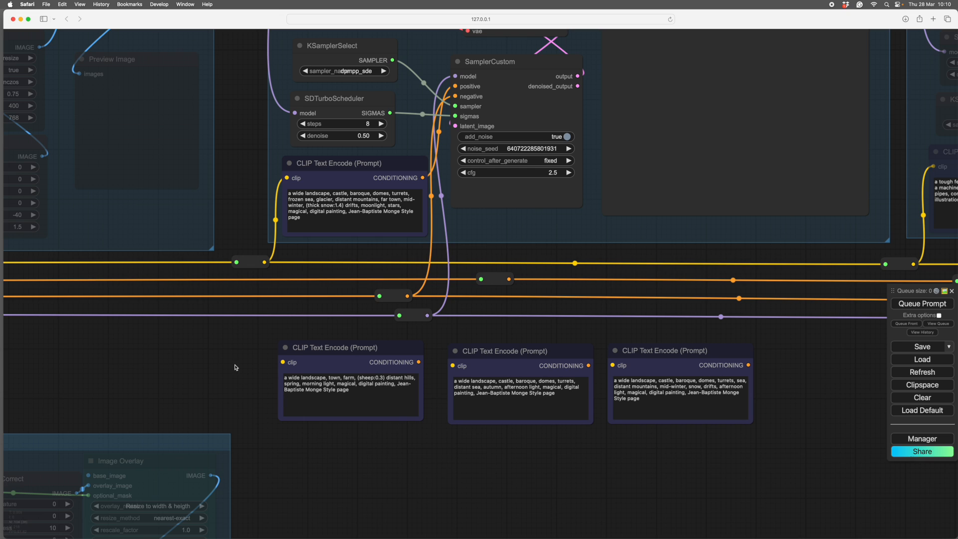
drag(237, 368, 254, 390)
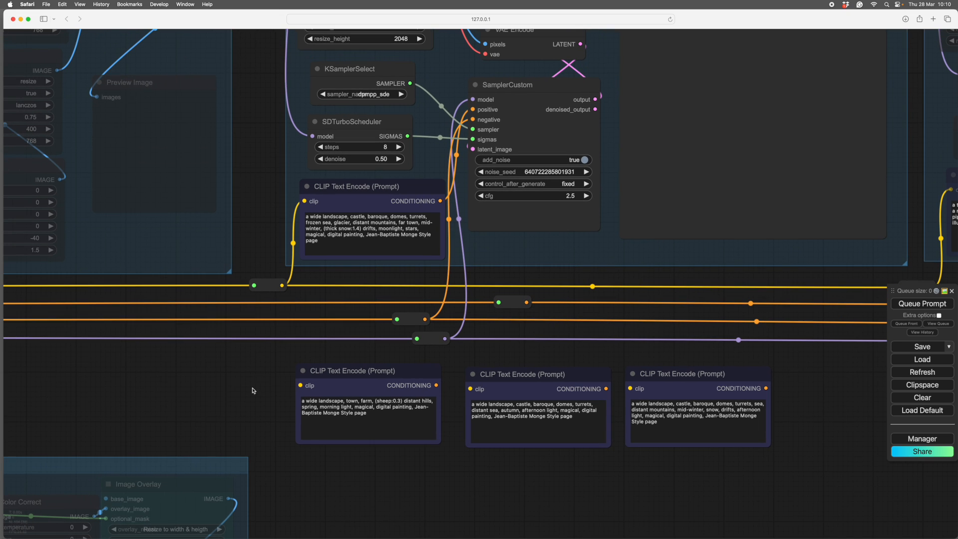
click(379, 188)
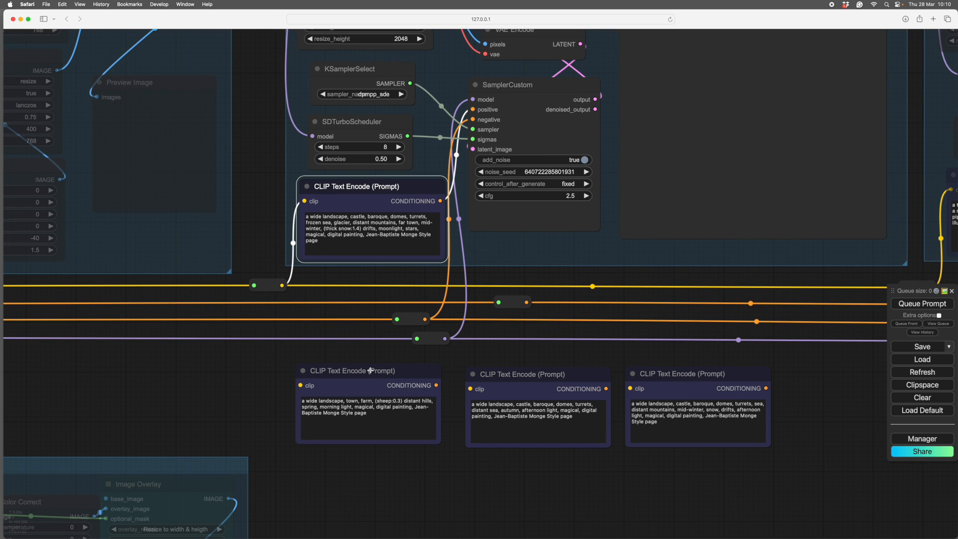
click(394, 496)
scroll(399, 497, up, 5)
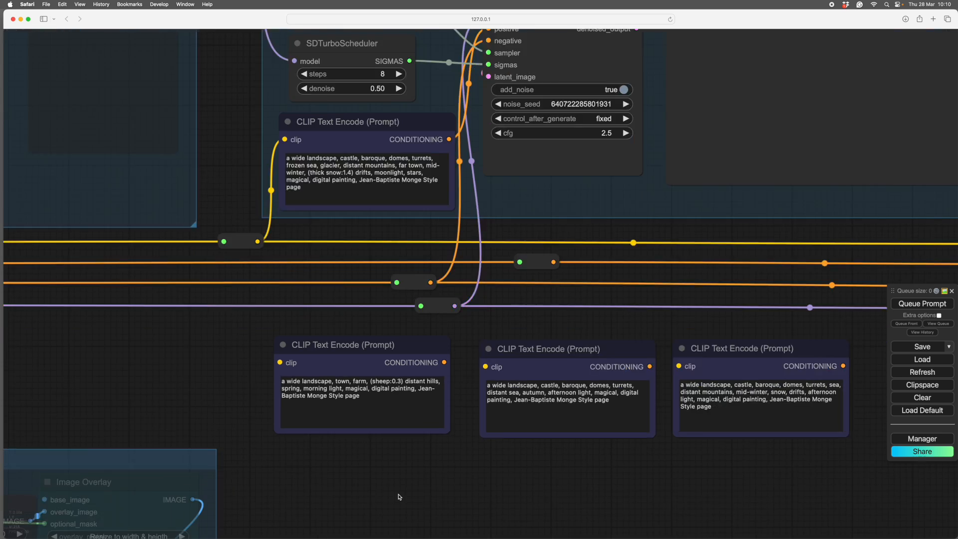
scroll(417, 489, down, 2)
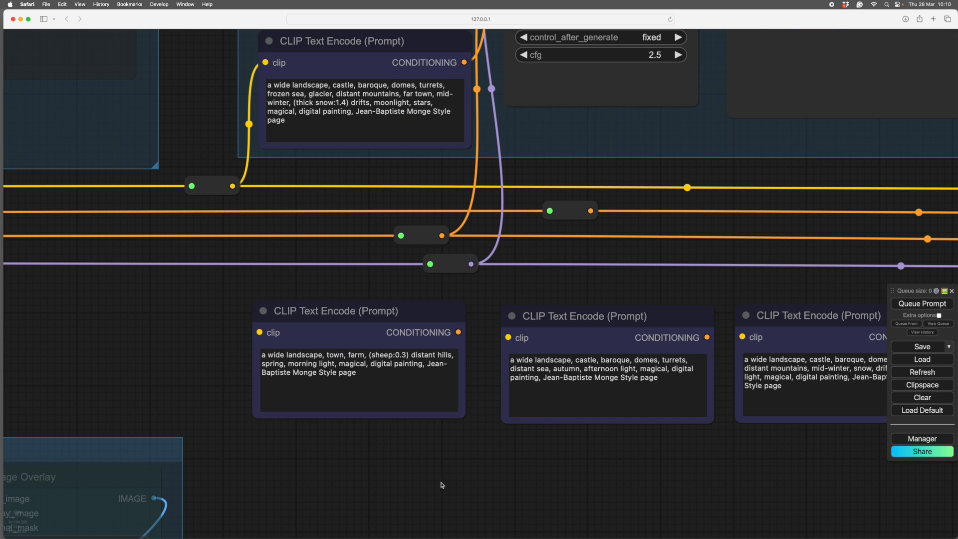
scroll(548, 501, up, 8)
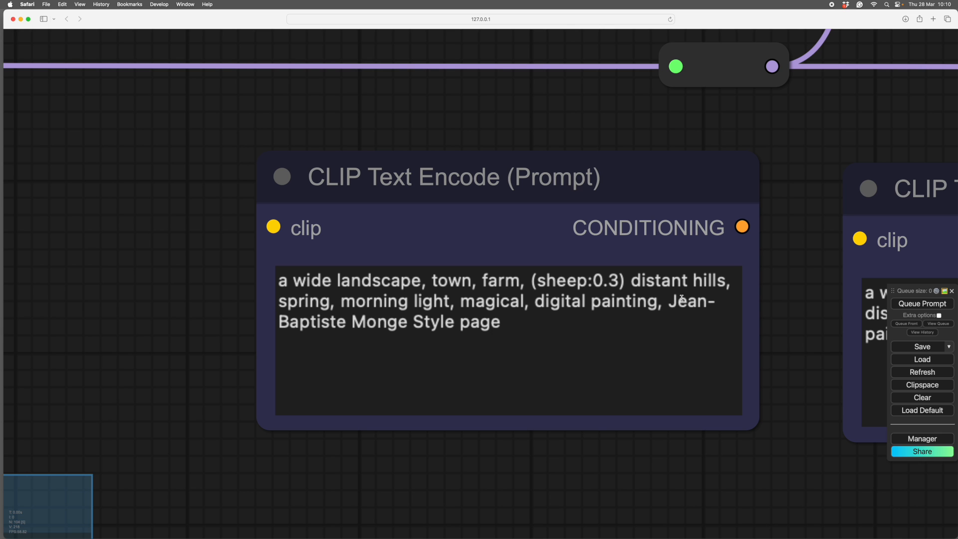
Step: Read the spring farm prompt and the neighbouring autumn castle prompt up close
scroll(520, 325, right, 3)
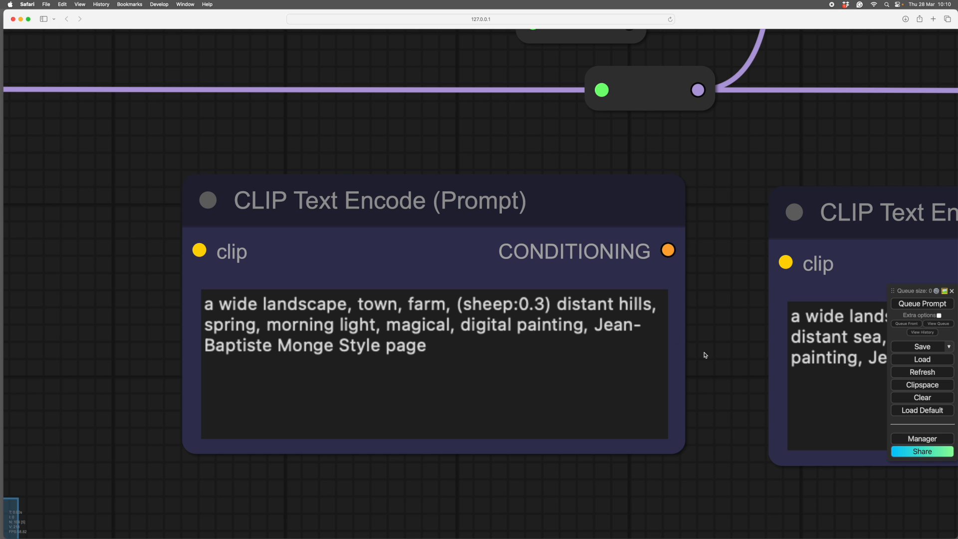
drag(715, 363, 355, 316)
scroll(498, 451, right, 5)
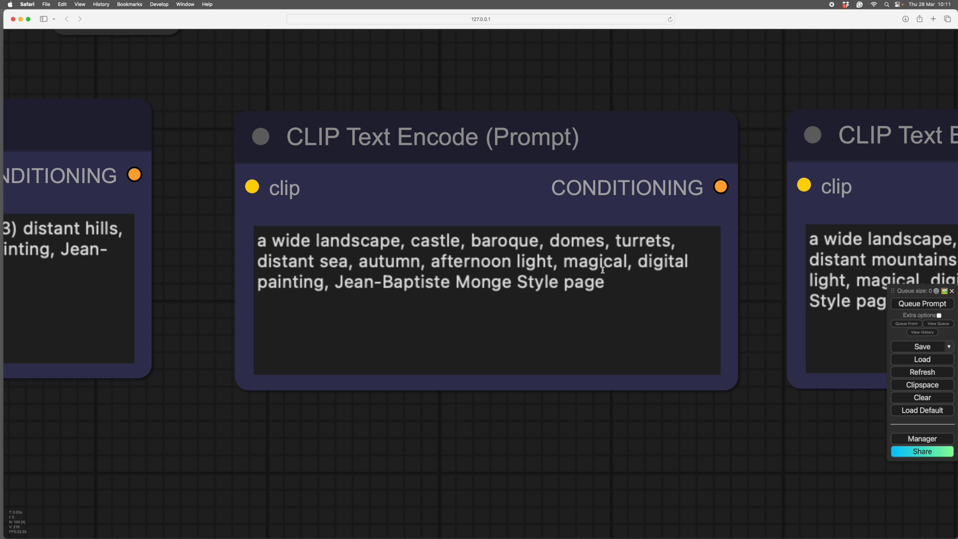
Step: Insert "late" before "afternoon light" in the unconnected mid-winter castle prompt
drag(836, 438, 411, 430)
drag(582, 456, 462, 449)
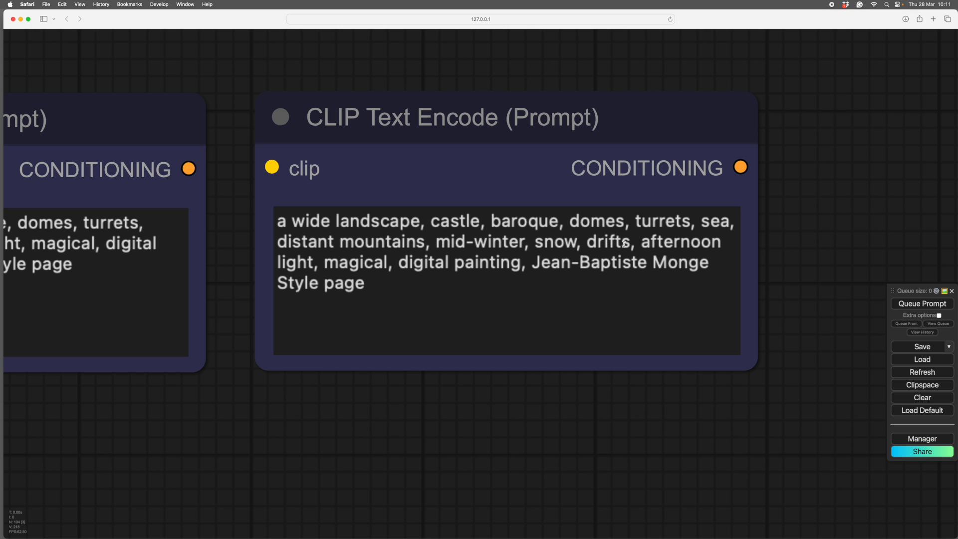
click(643, 243)
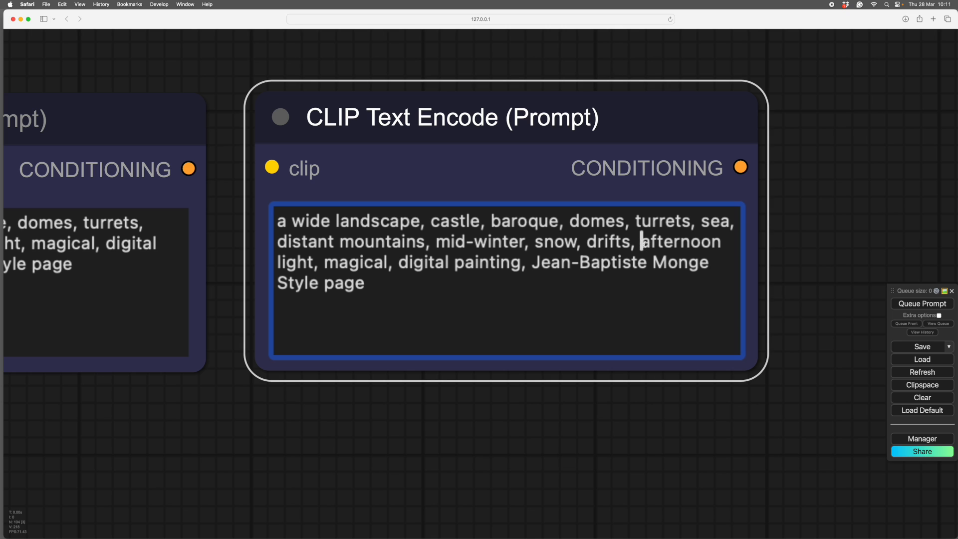
text(late afternoon light, magical, digital painting, Jean-)
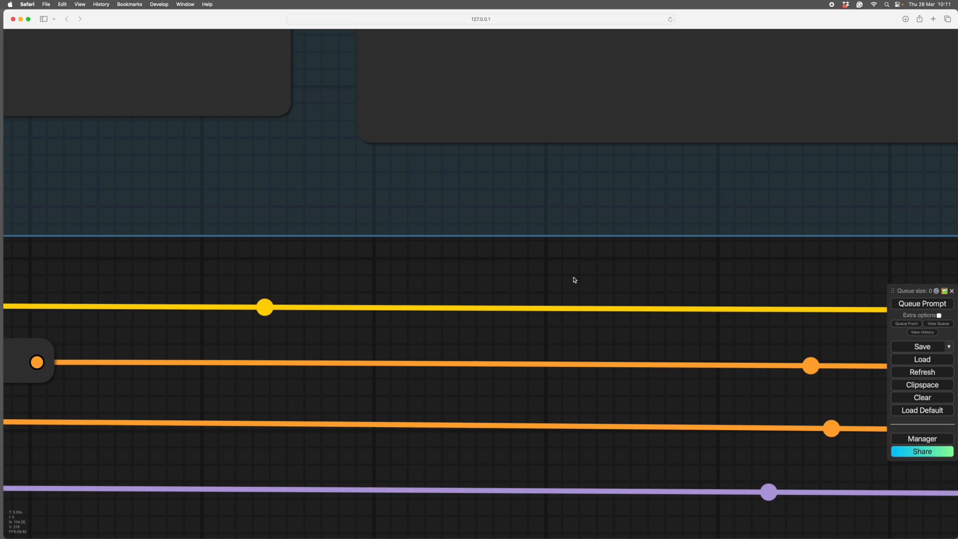
Step: Check NightMoonLoad.png in the Load Image node above Refine1 and queue the workflow to refine it
drag(575, 280, 676, 474)
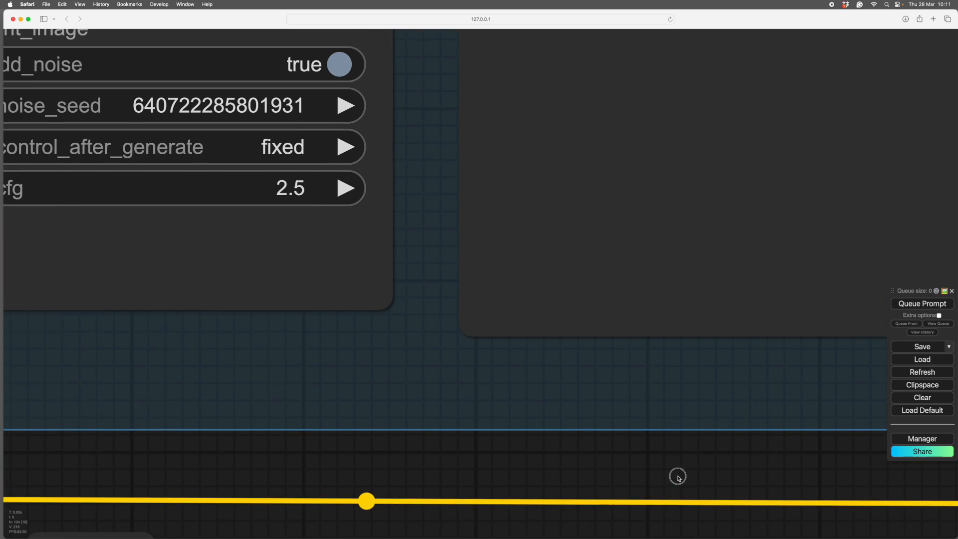
drag(520, 260, 534, 474)
drag(554, 343, 505, 382)
scroll(505, 382, down, 9)
scroll(762, 308, up, 8)
drag(397, 126, 791, 353)
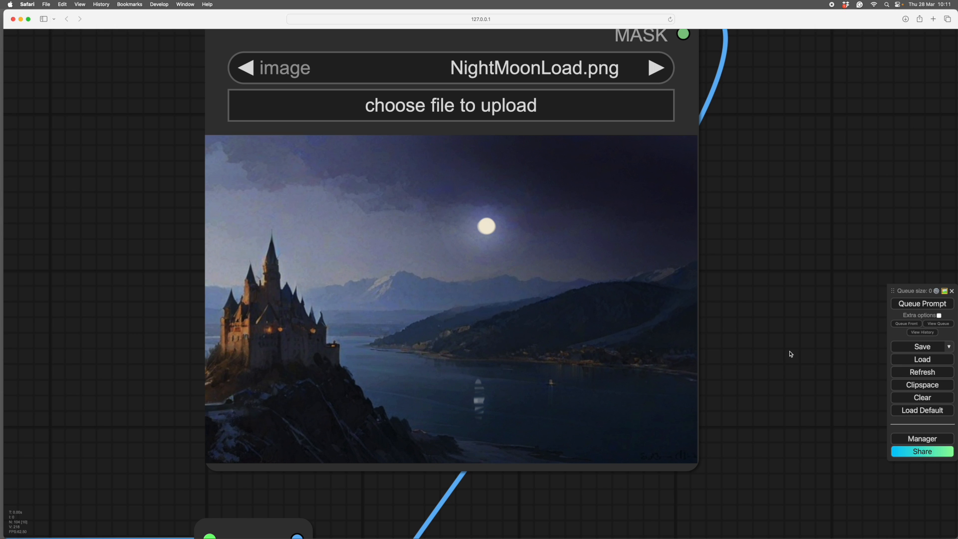
click(922, 303)
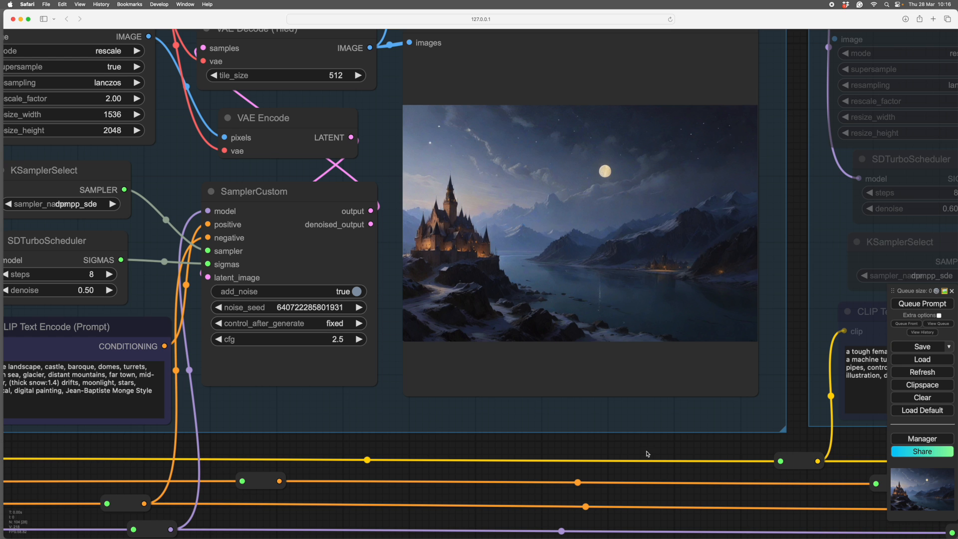
Step: Examine the refined moonlit castle image in the Refine1 group's Preview Image node up close
drag(644, 450, 710, 536)
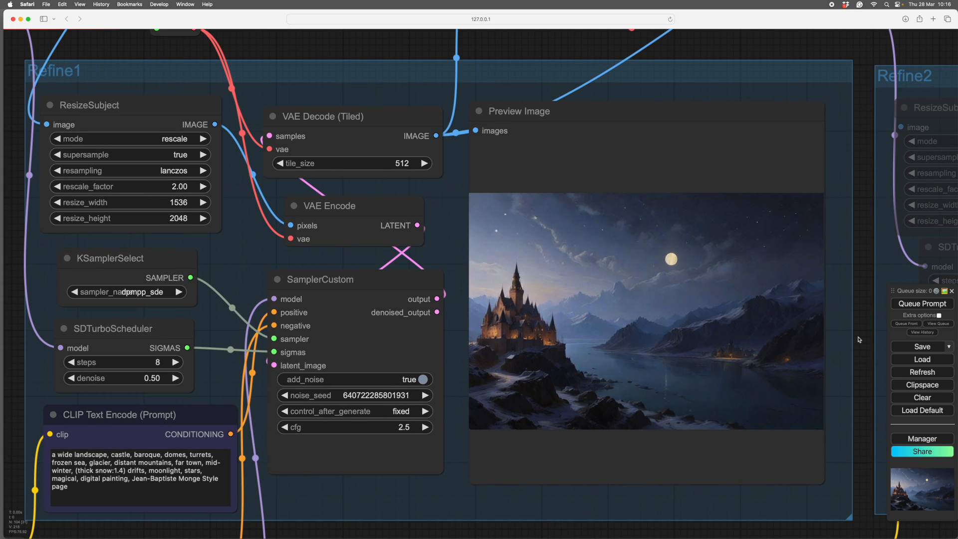
scroll(859, 339, up, 5)
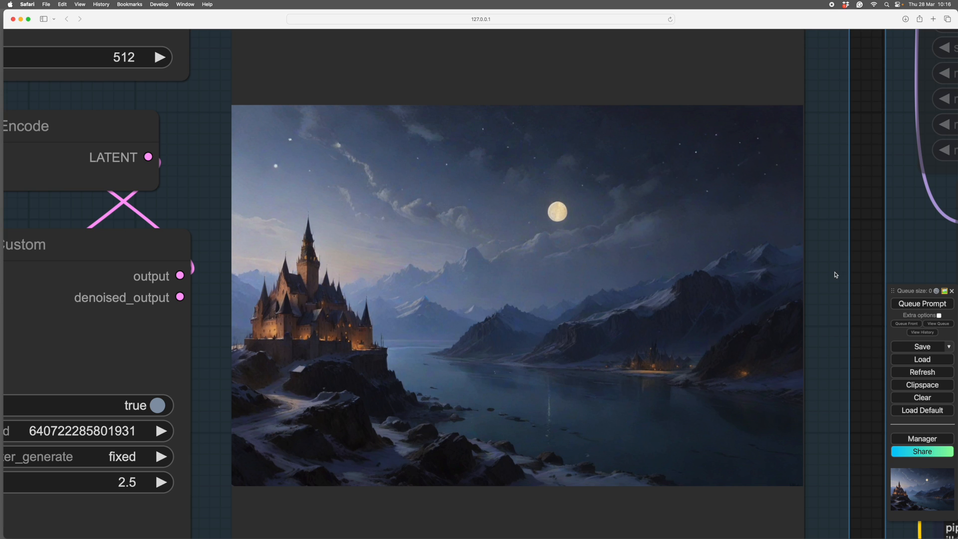
scroll(859, 293, down, 5)
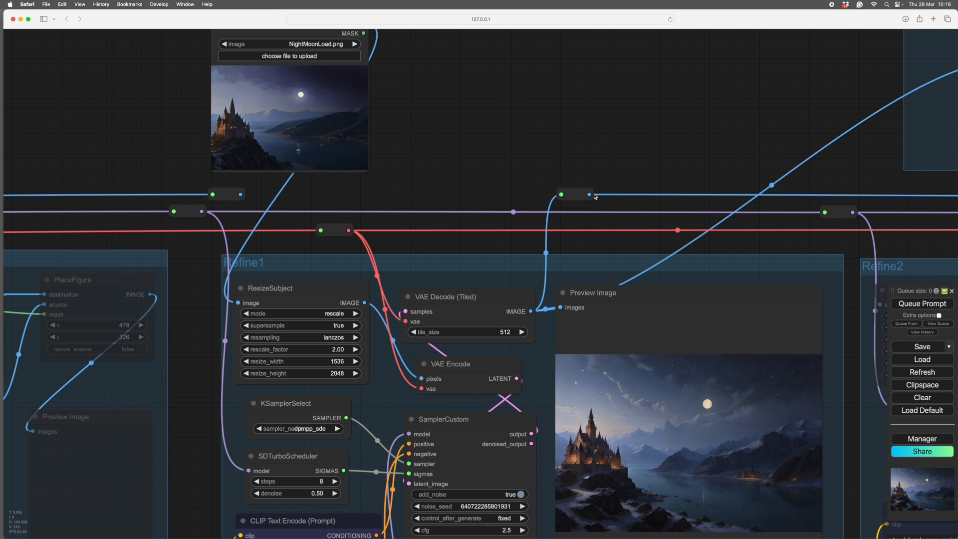
Step: Move the NightMoonLoad.png Load Image node directly beside the Refine1 Preview Image node for a side-by-side comparison
drag(594, 190, 675, 200)
click(386, 45)
drag(386, 45, 427, 300)
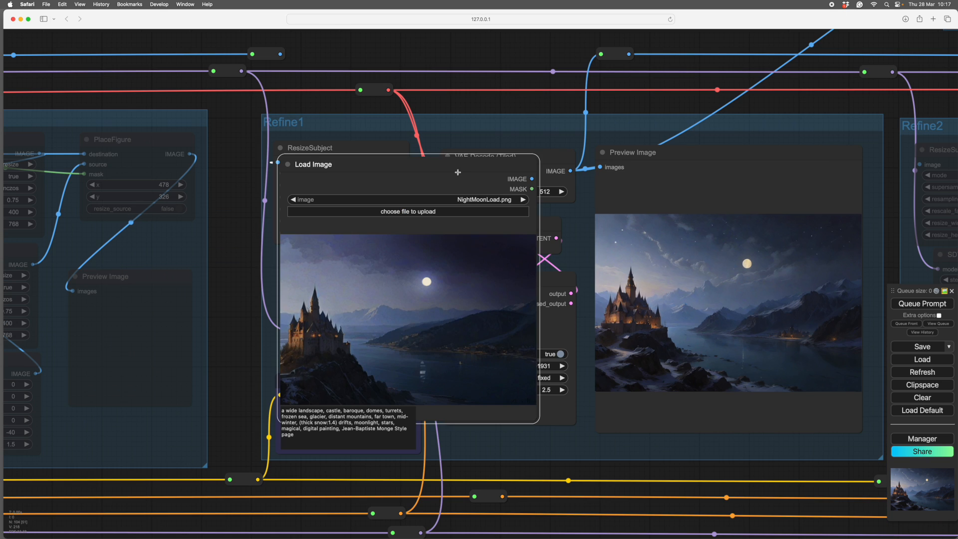
drag(469, 157, 499, 150)
scroll(718, 39, up, 5)
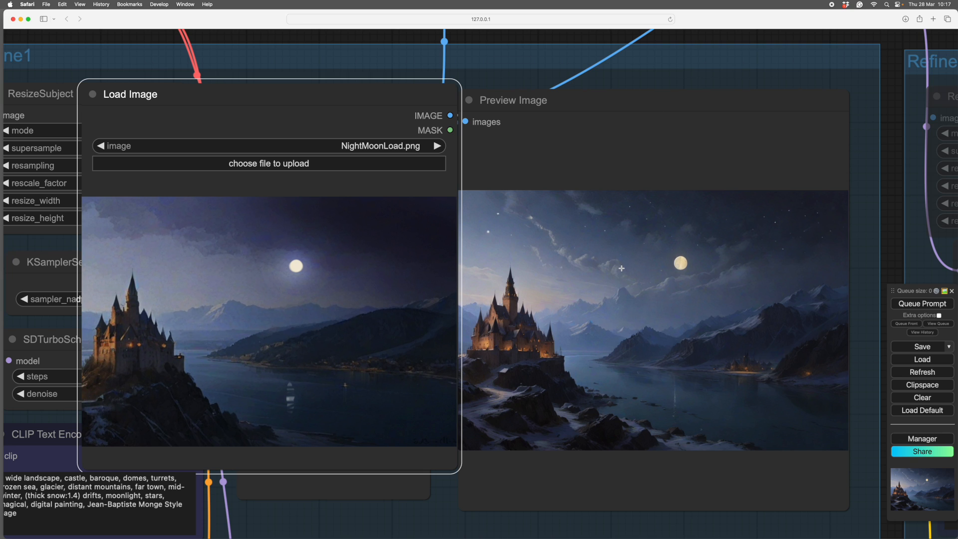
scroll(633, 279, down, 5)
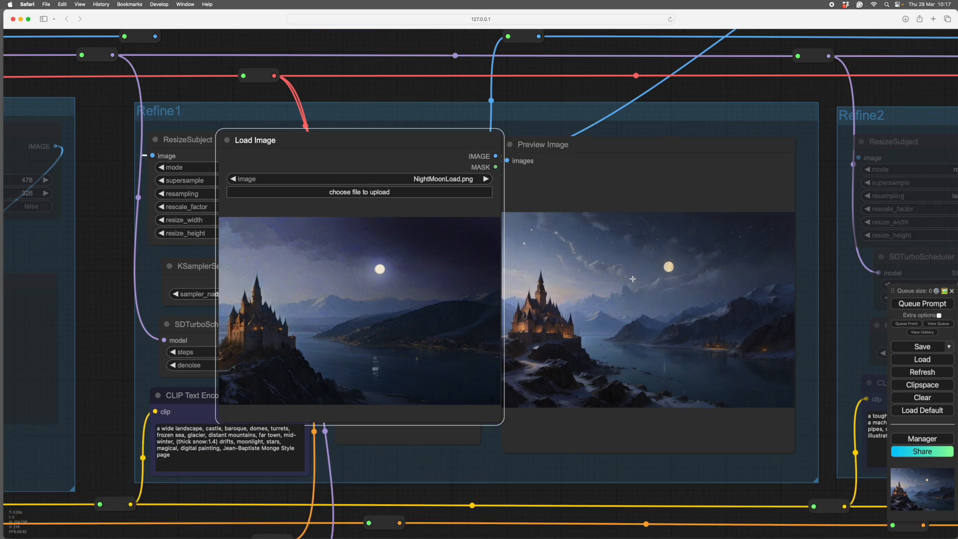
Step: Compare the source and refined night castle images side by side, referring to the seasonal prompts below Refine1
drag(584, 479, 612, 207)
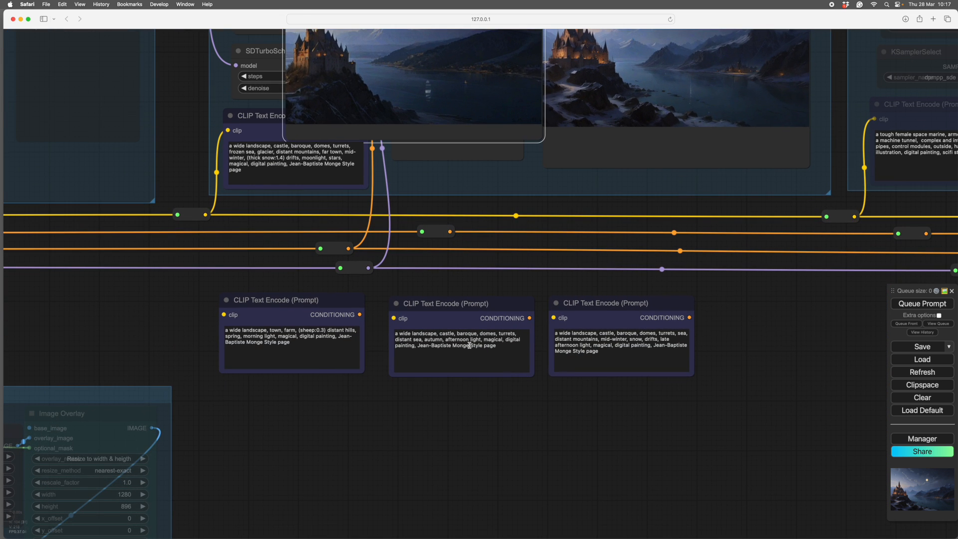
drag(742, 344, 760, 526)
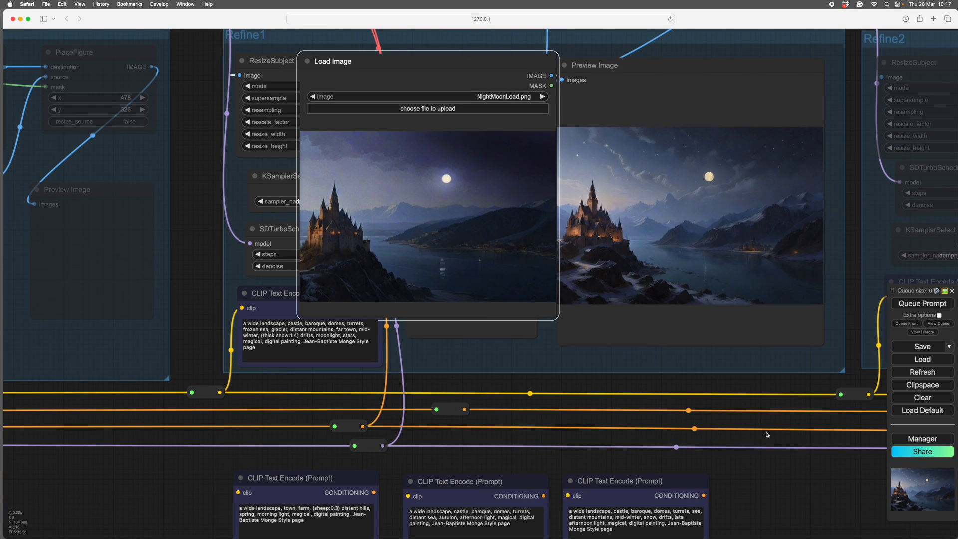
drag(792, 388, 744, 507)
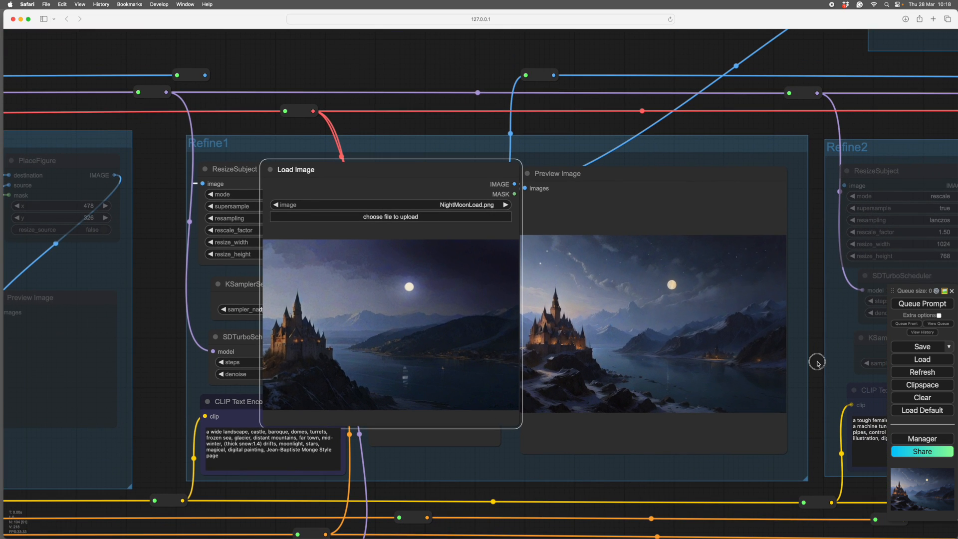
drag(819, 364, 785, 358)
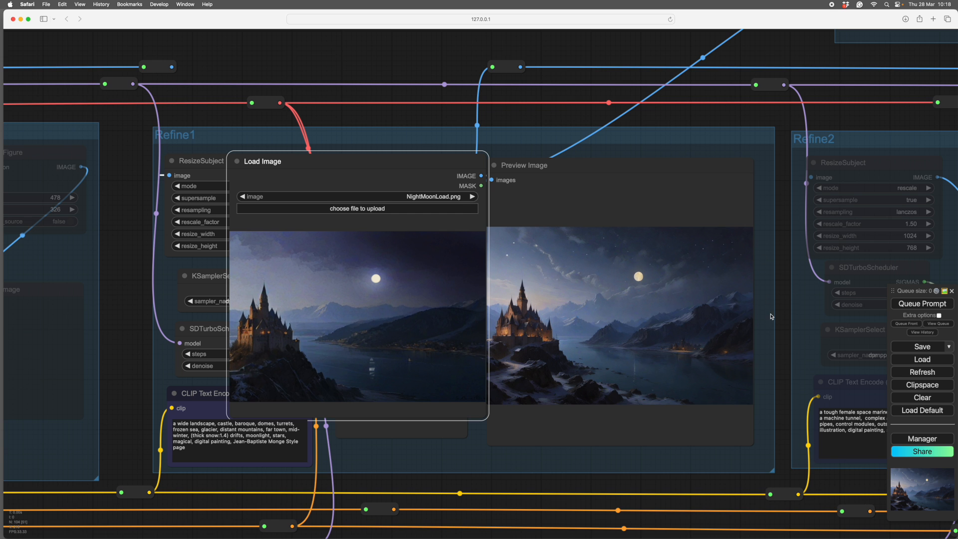
click(778, 335)
drag(780, 335, 796, 324)
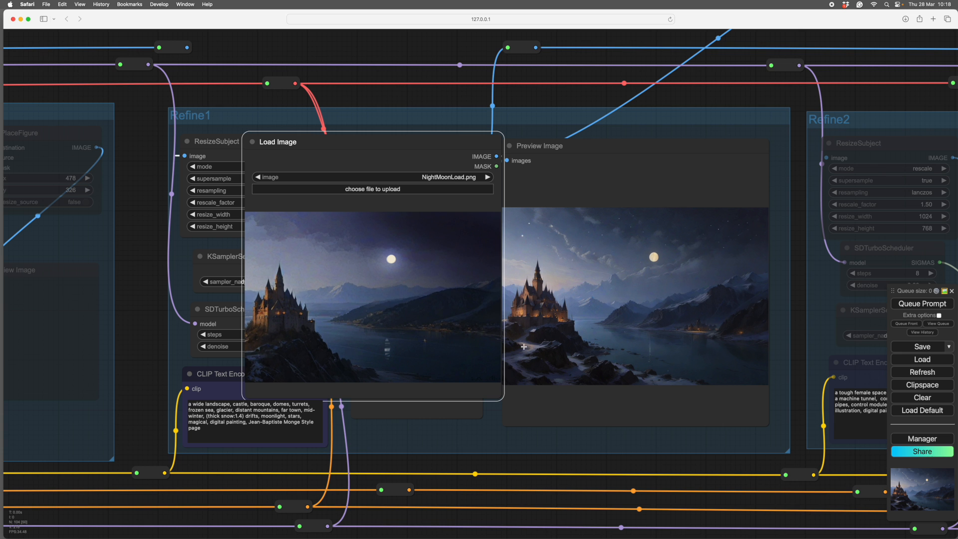
mouse_move(798, 318)
mouse_down()
mouse_move(798, 331)
mouse_move(808, 308)
mouse_up()
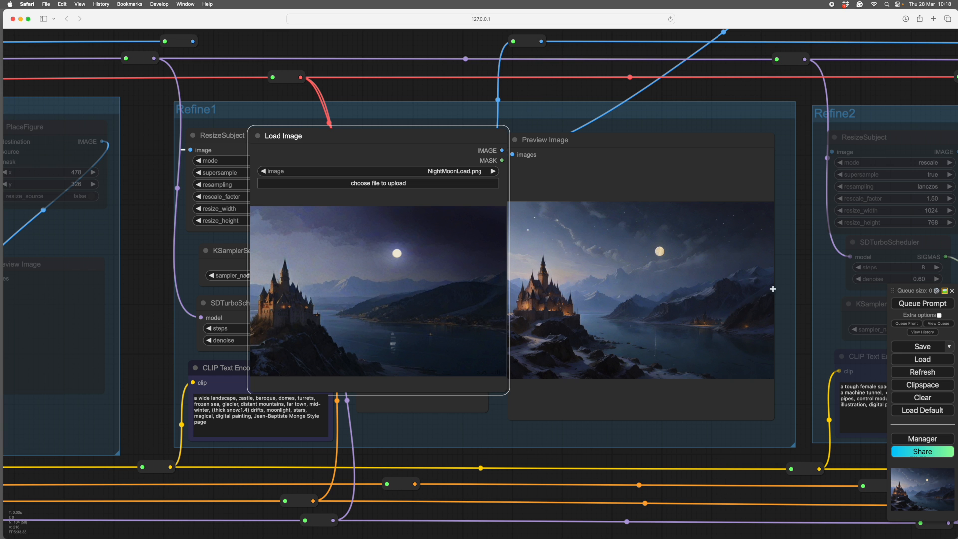
scroll(801, 291, up, 3)
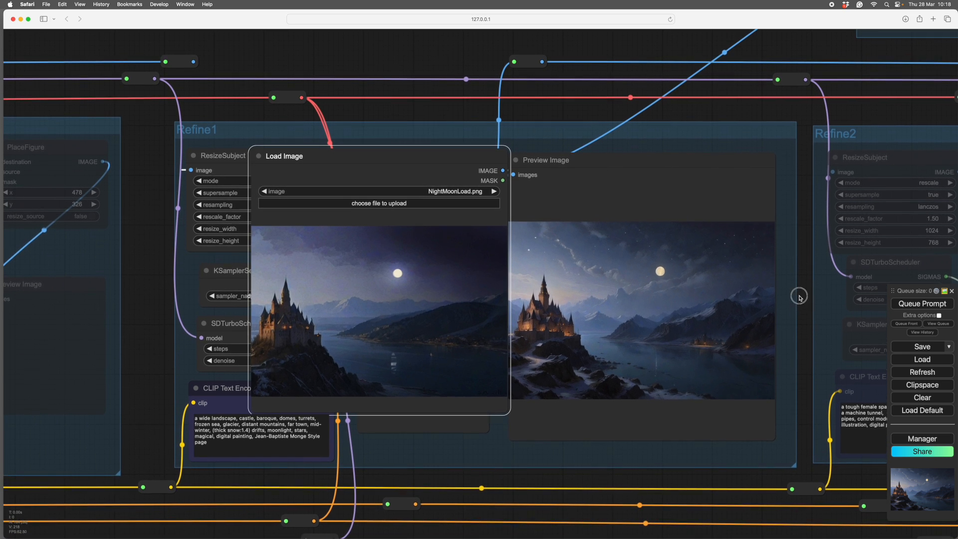
scroll(799, 297, down, 3)
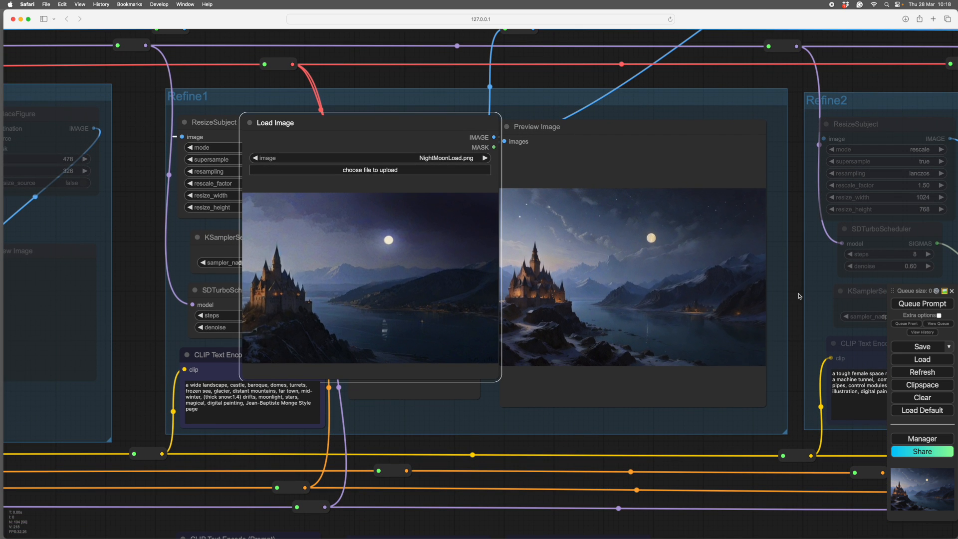
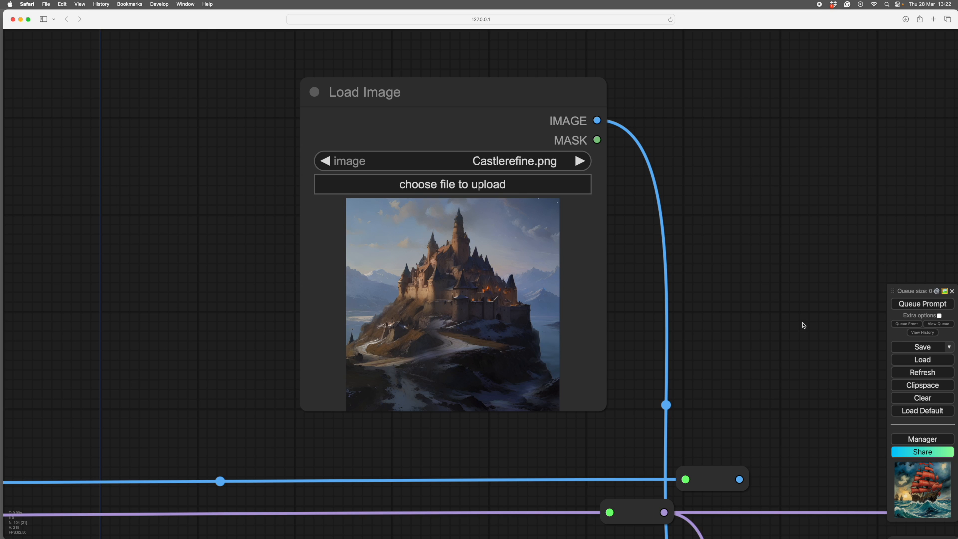
Step: Inspect the Castlerefine.png source image in the Load Image node up close
mouse_move(772, 328)
mouse_down()
mouse_move(769, 337)
mouse_move(789, 338)
mouse_up()
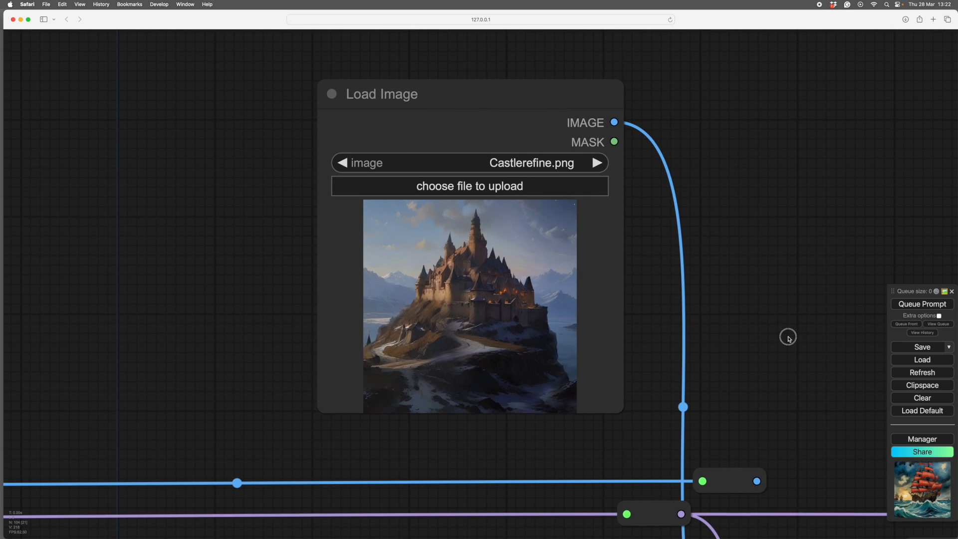
scroll(518, 314, up, 3)
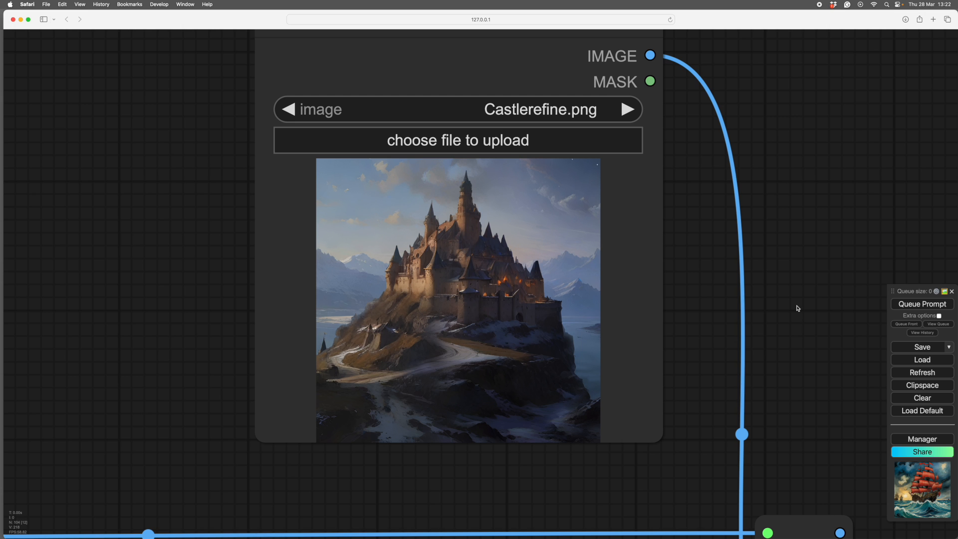
scroll(797, 308, down, 3)
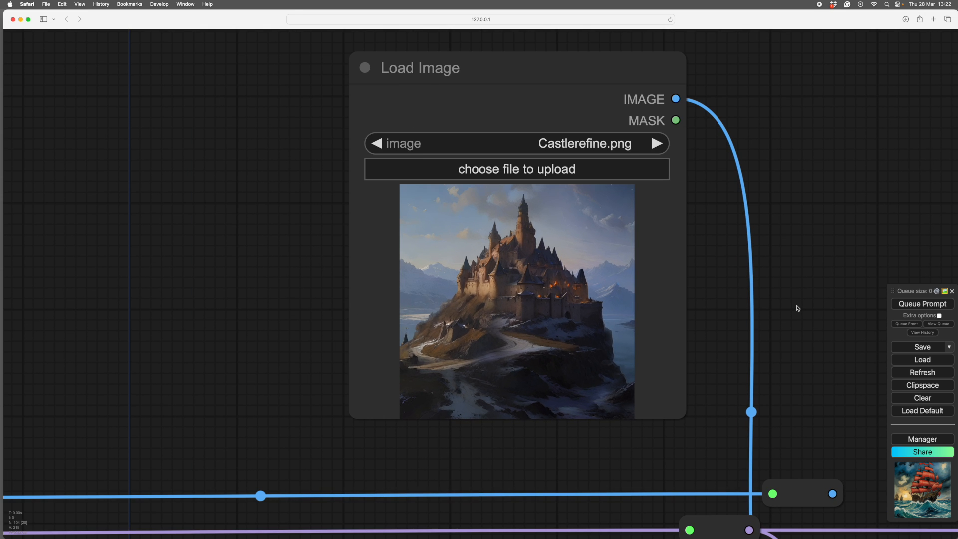
Step: Survey the workflow from the Models group through InputBuild, Process and PlaceFigure to the Castlerefine.png input and Refine1
scroll(798, 308, down, 11)
drag(805, 305, 807, 140)
drag(405, 156, 849, 128)
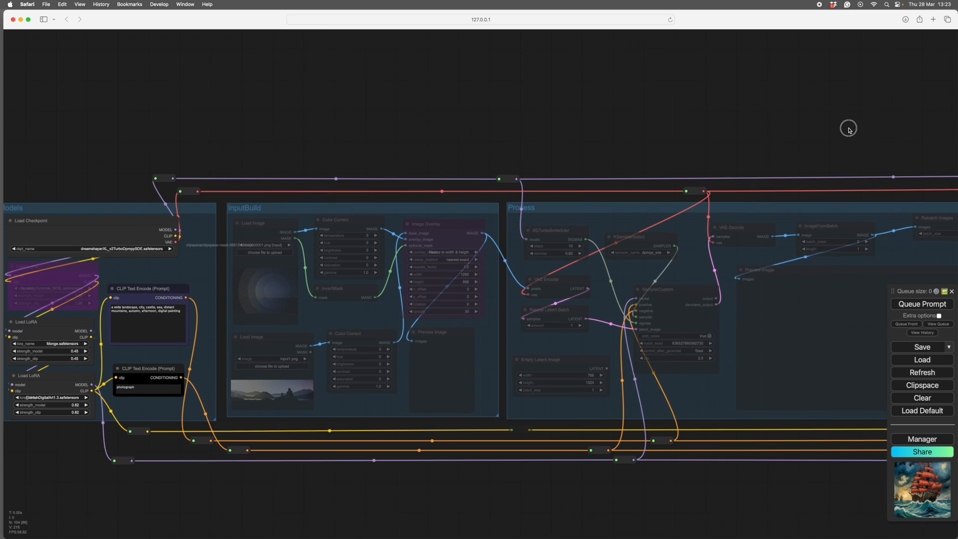
mouse_move(711, 125)
mouse_down()
mouse_move(819, 124)
mouse_move(584, 128)
mouse_move(612, 131)
mouse_move(622, 125)
mouse_move(440, 120)
mouse_up()
drag(512, 107, 351, 115)
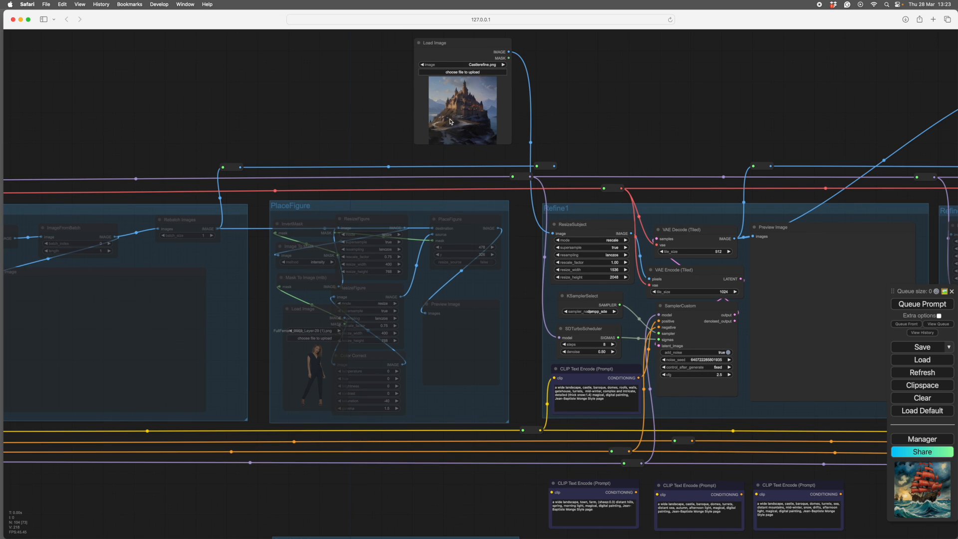
drag(651, 117, 651, 165)
drag(459, 82, 462, 79)
drag(619, 158, 594, 40)
drag(853, 431, 776, 475)
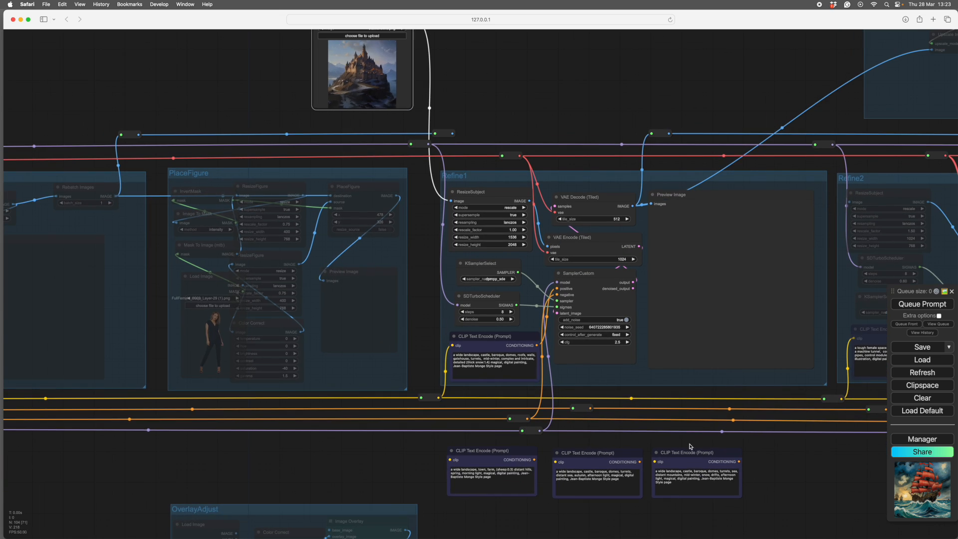
Step: Read the Refine1 group's mid-winter castle prompt up close together with its SDTurboScheduler and SamplerCustom settings
scroll(693, 448, up, 5)
scroll(693, 447, up, 6)
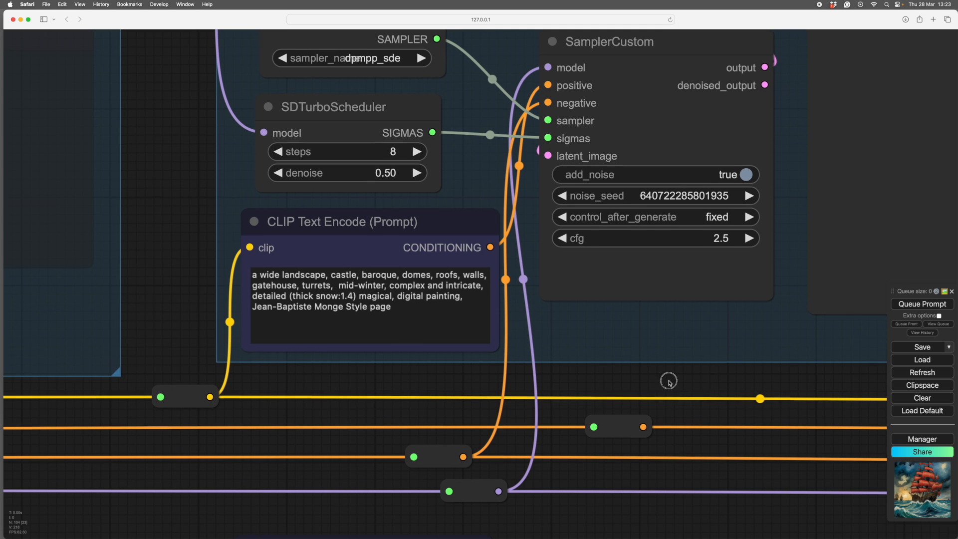
drag(738, 365, 760, 363)
scroll(644, 356, up, 3)
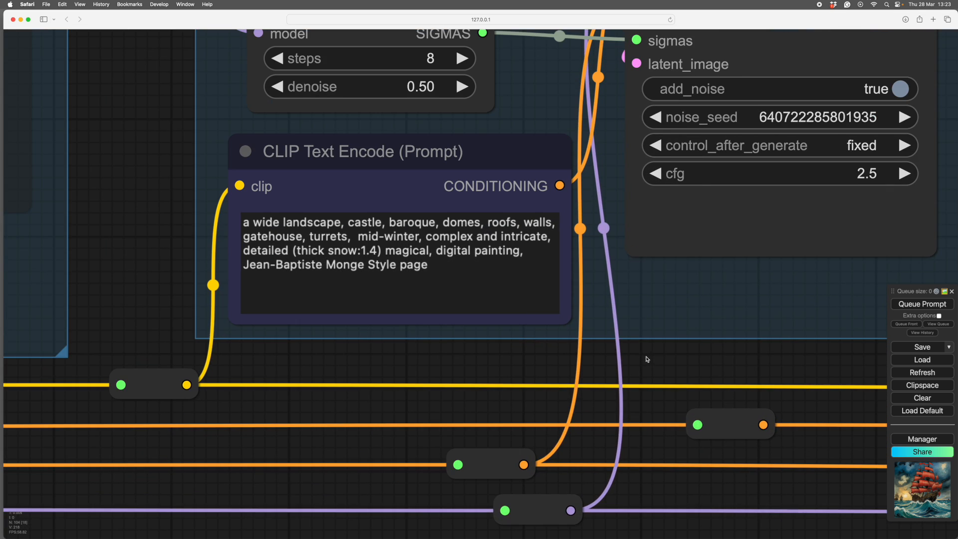
drag(507, 359, 596, 387)
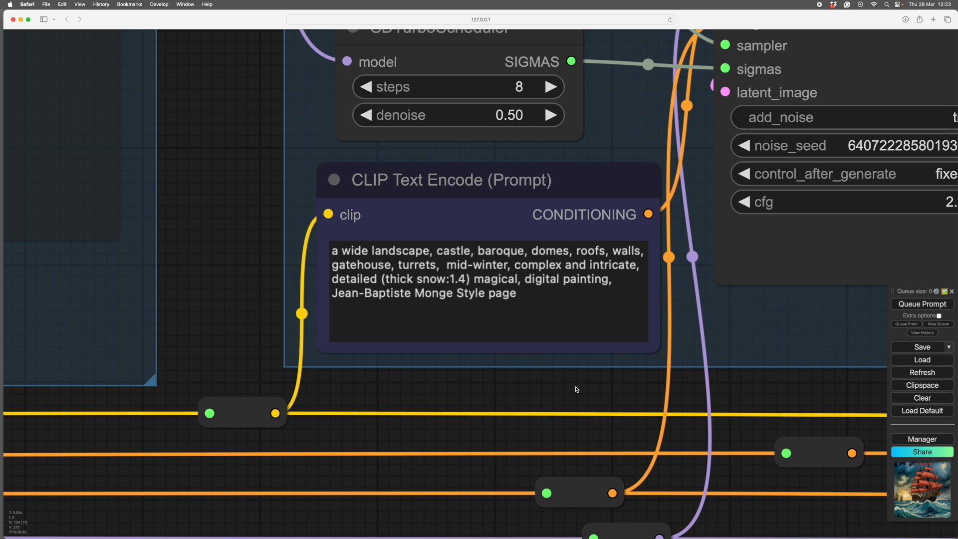
scroll(576, 389, down, 5)
scroll(577, 389, down, 2)
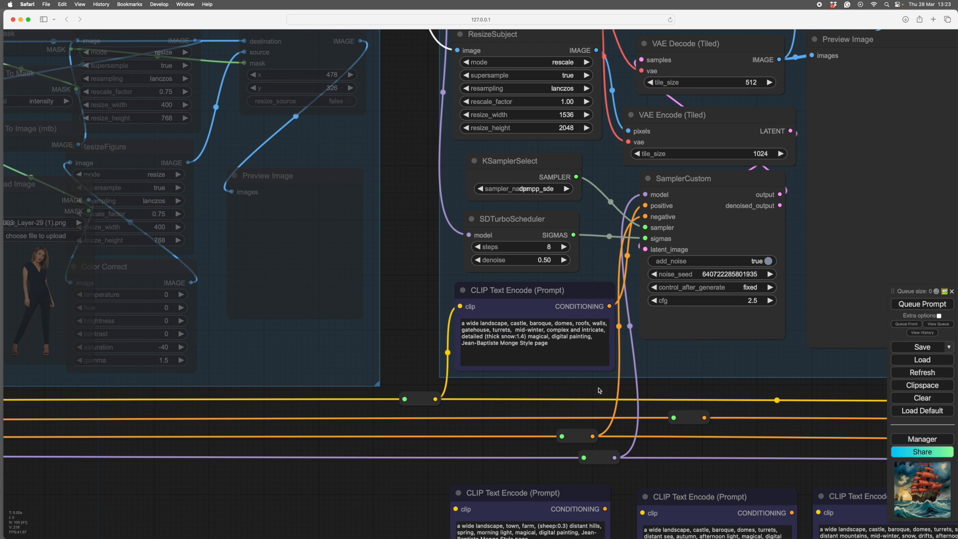
Step: Set the rescale_factor of the Refine1 group's ResizeSubject node to 1.50
drag(671, 389, 526, 406)
scroll(554, 405, down, 4)
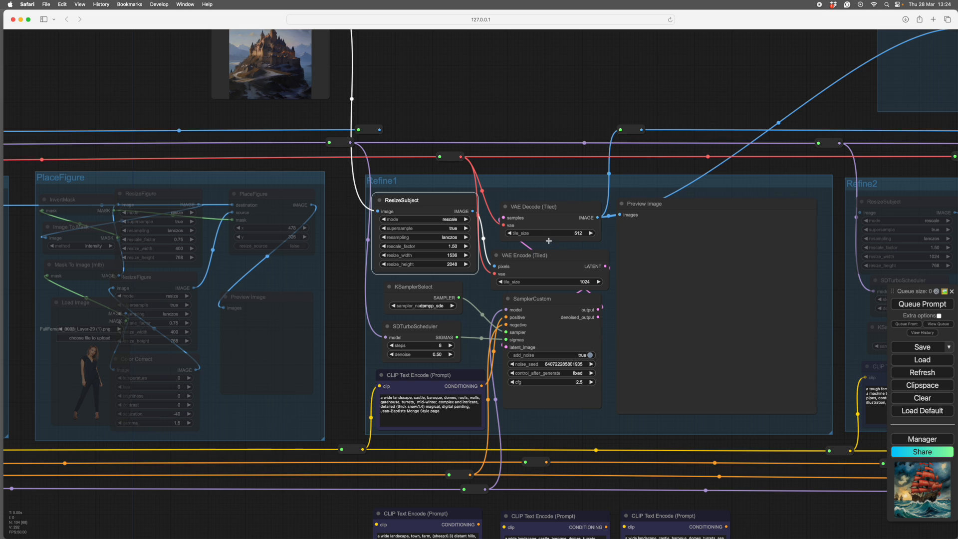
drag(435, 100, 418, 101)
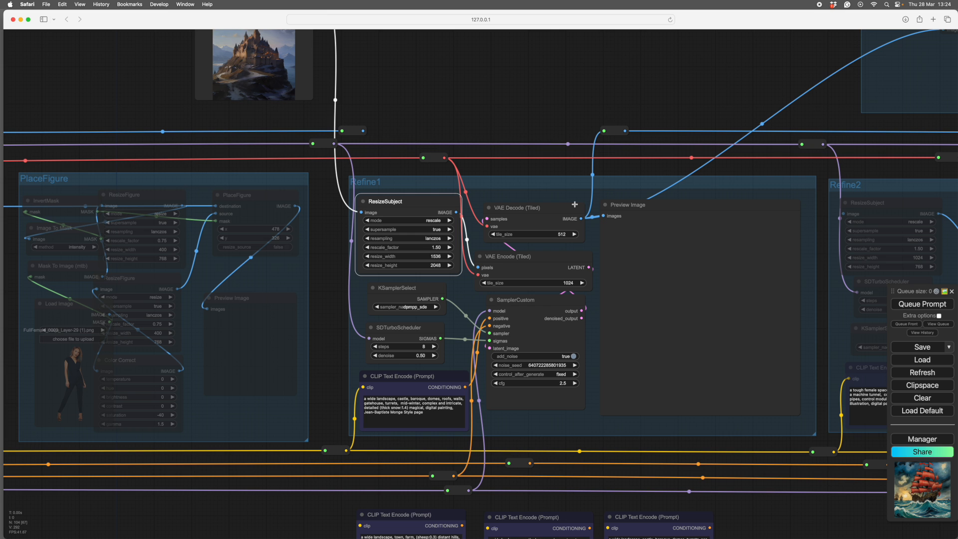
Step: Examine the refined winter castle in the Refine1 group's Preview Image node up close
scroll(547, 497, down, 3)
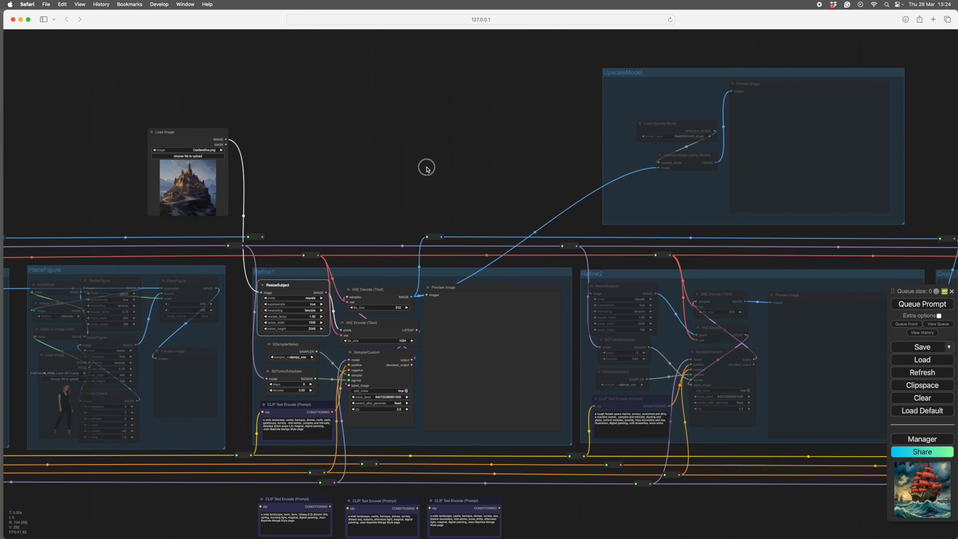
scroll(517, 115, up, 5)
scroll(483, 168, down, 5)
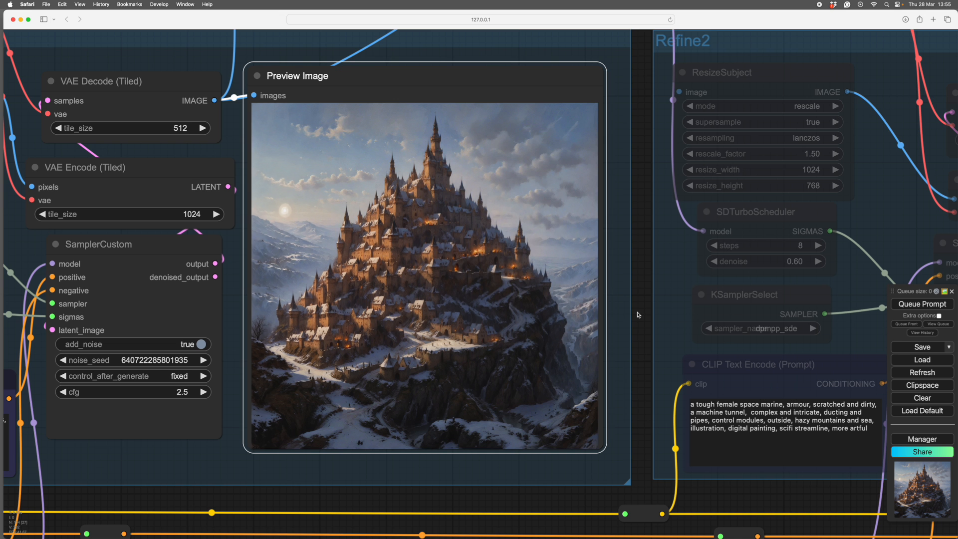
scroll(638, 315, up, 5)
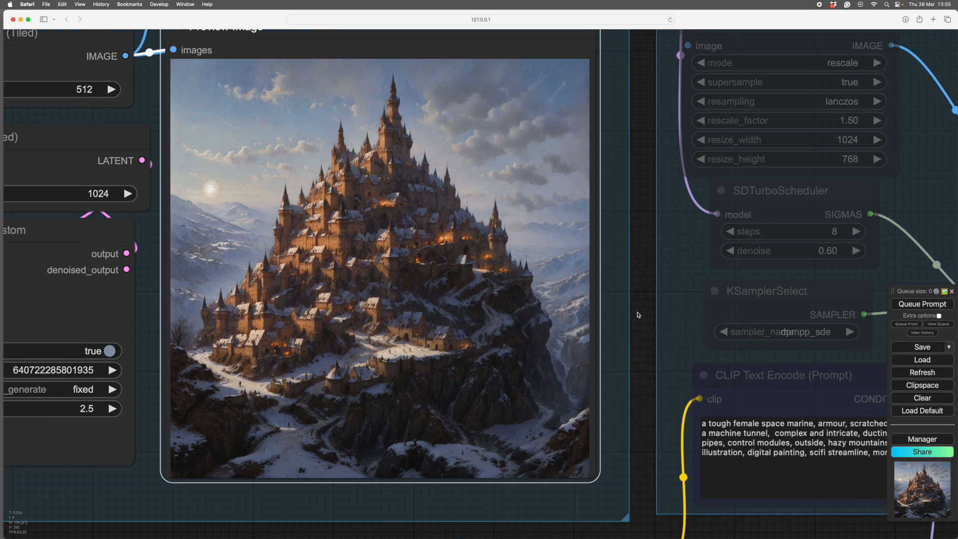
scroll(811, 355, up, 5)
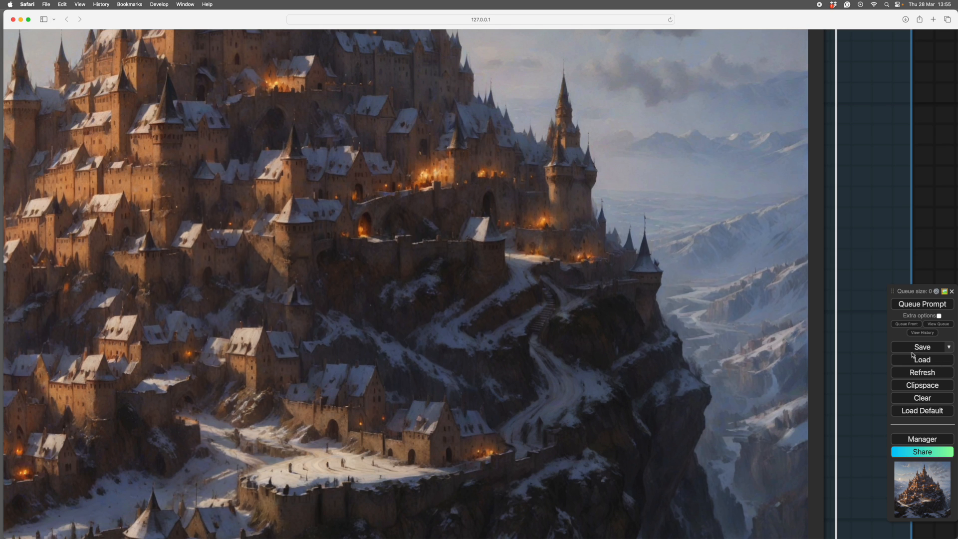
scroll(868, 318, down, 5)
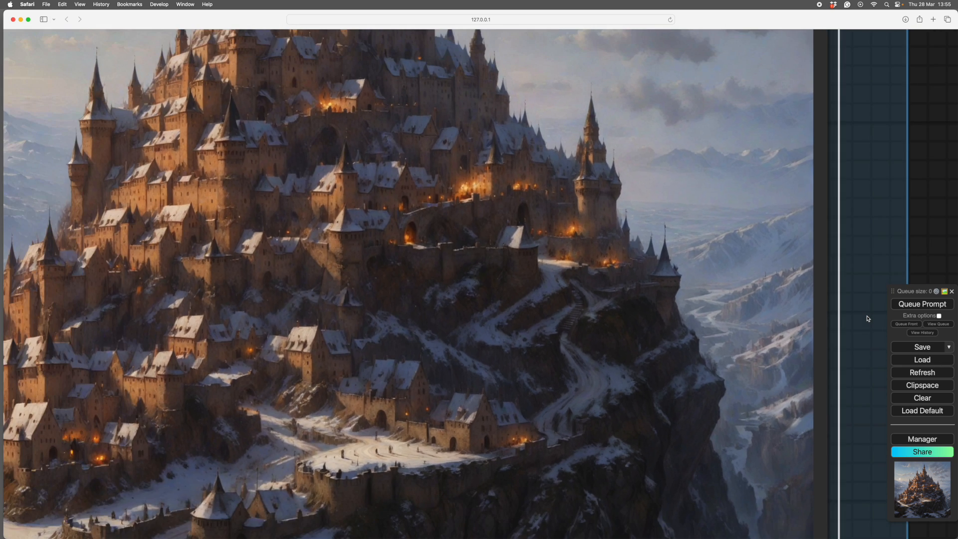
scroll(867, 318, down, 5)
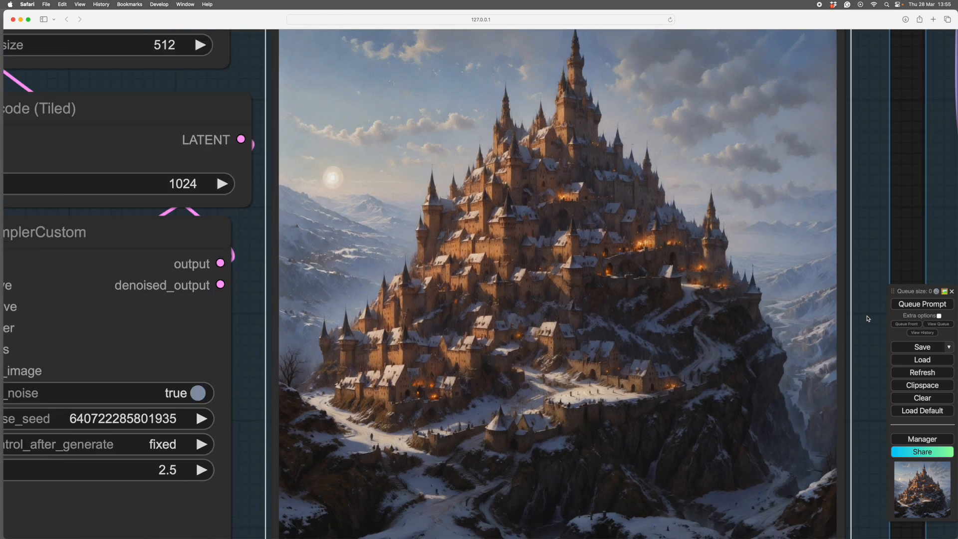
drag(867, 276, 805, 281)
scroll(807, 277, down, 3)
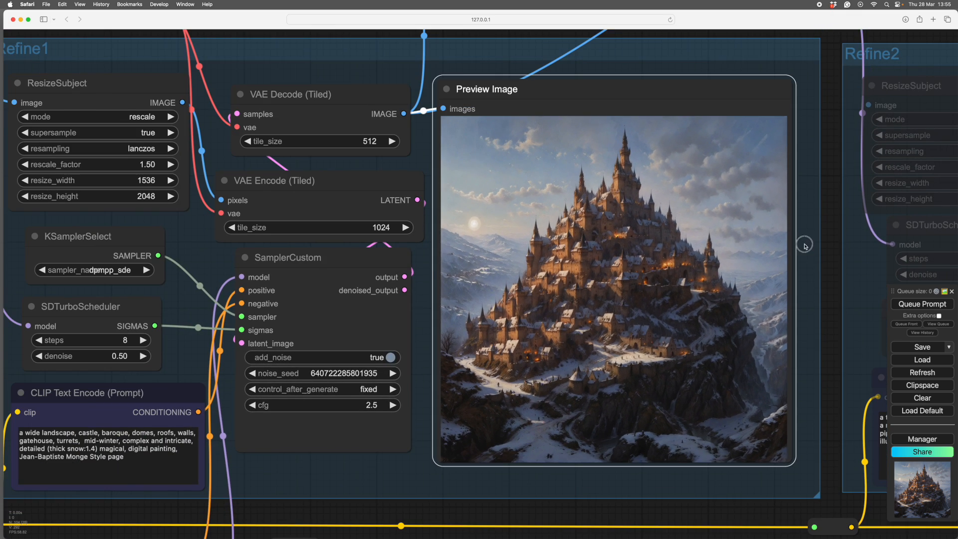
Step: Move the Castlerefine.png Load Image node beside Refine1's Preview Image node and enlarge it to a comparable size
scroll(616, 65, down, 2)
drag(616, 65, 627, 126)
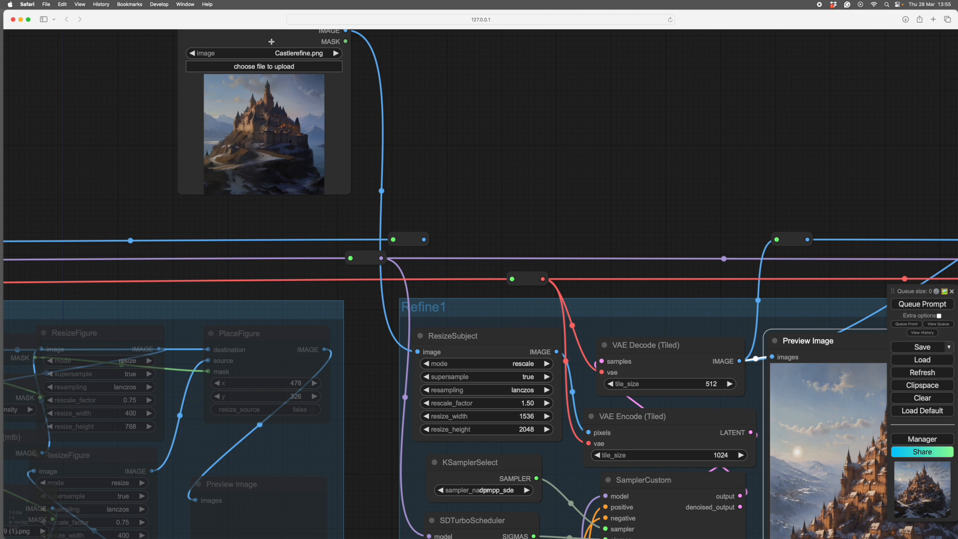
drag(273, 44, 446, 351)
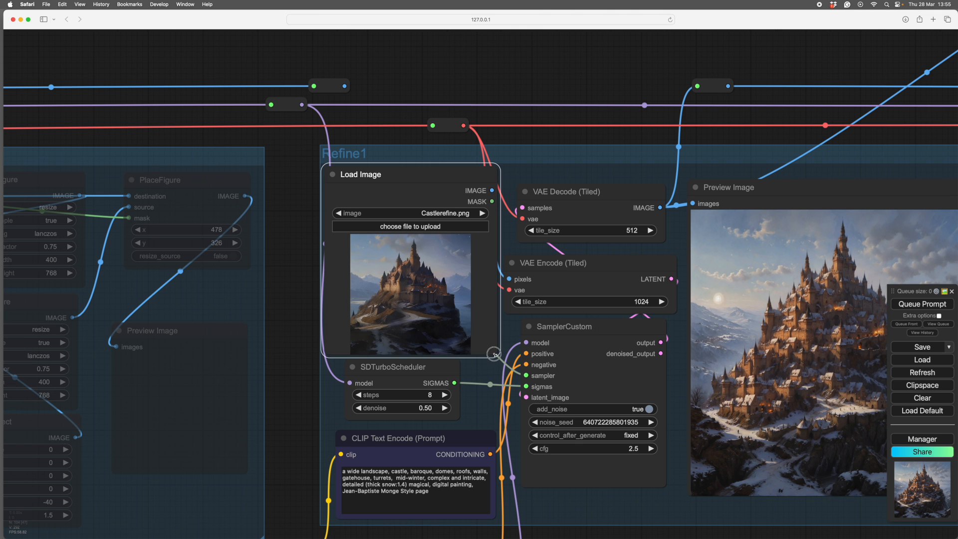
drag(503, 360, 676, 518)
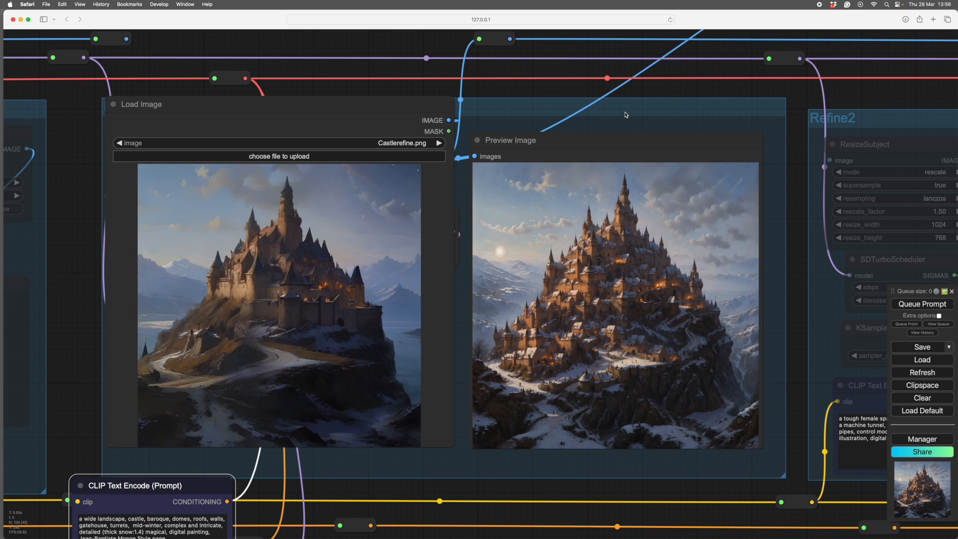
Step: Spread the Load Image and Preview Image nodes apart and place the Preview app's ComfyUI_temp_pbxen_00021_.png window between them for comparison
drag(537, 108, 539, 111)
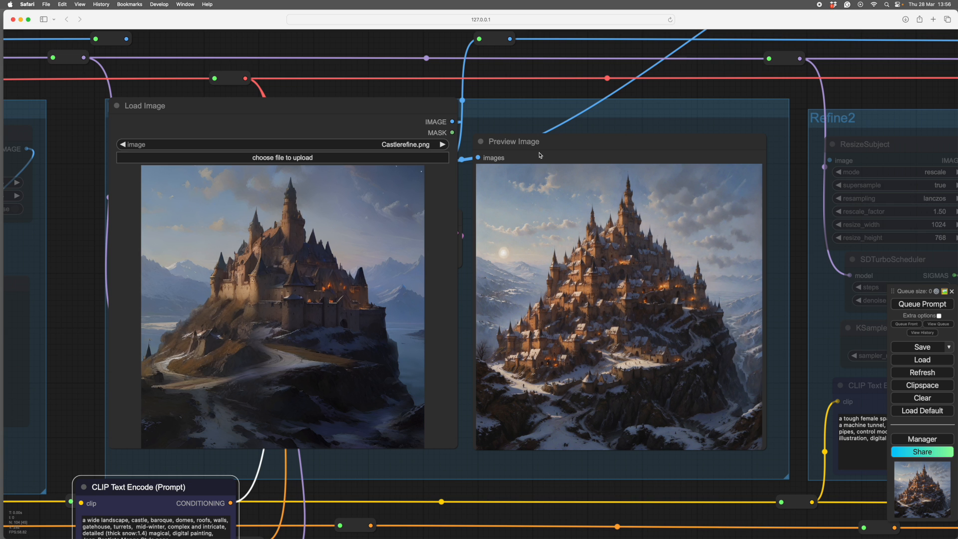
drag(370, 107, 278, 107)
drag(528, 139, 730, 131)
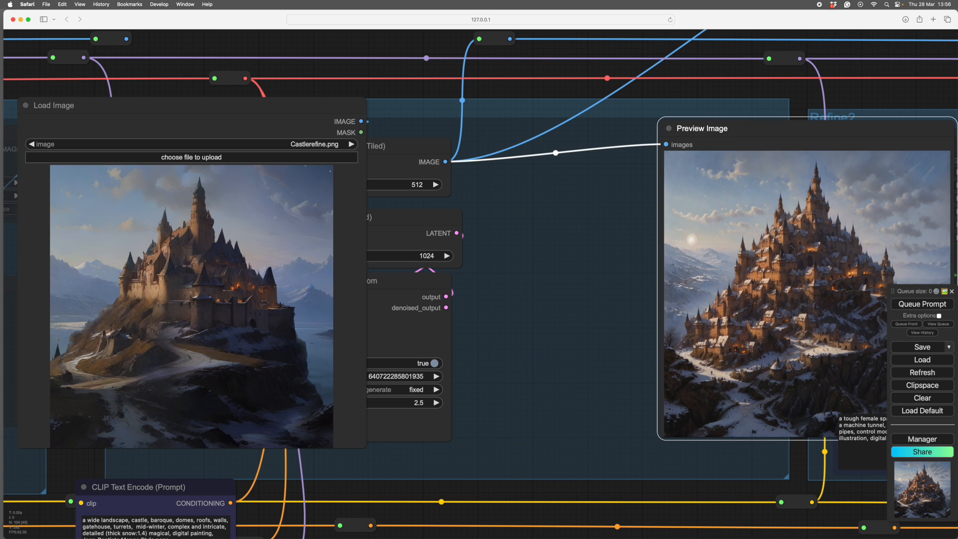
key(super+Tab)
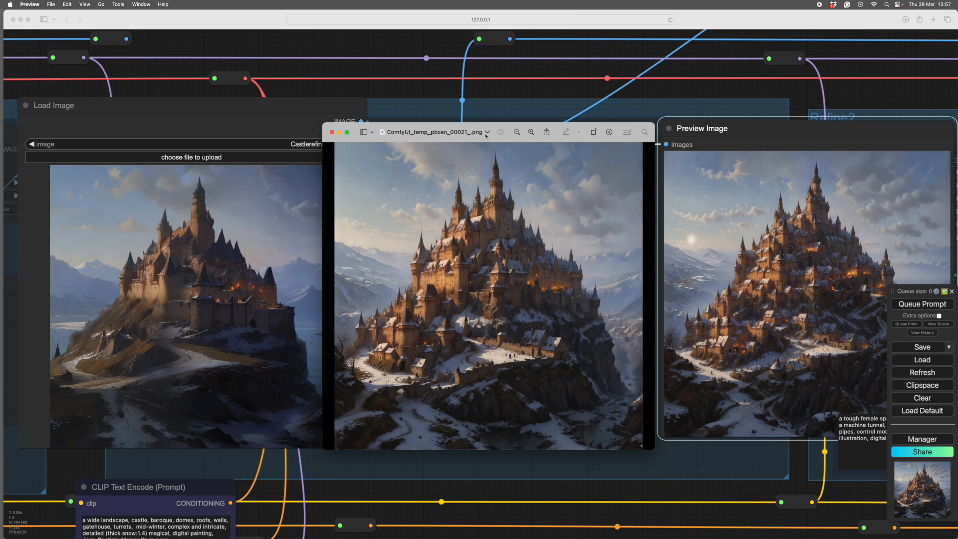
drag(493, 139, 496, 130)
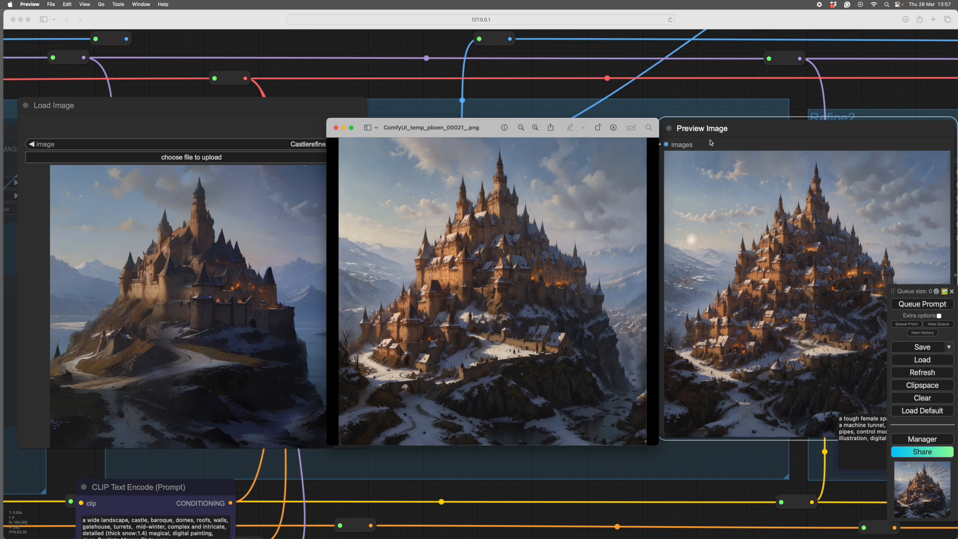
Step: Return to ComfyUI in Safari and move the Preview Image node back inside the Refine1 group
click(747, 132)
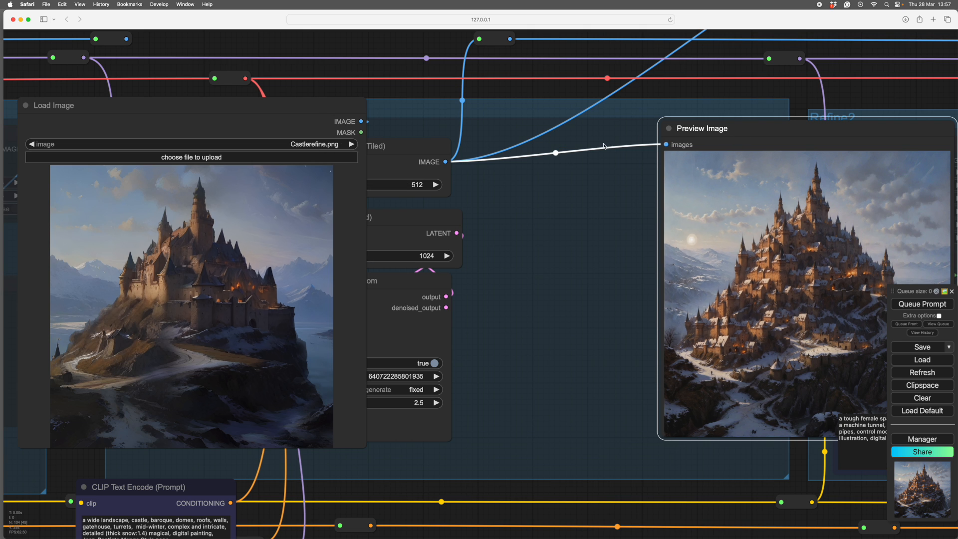
drag(604, 146, 569, 137)
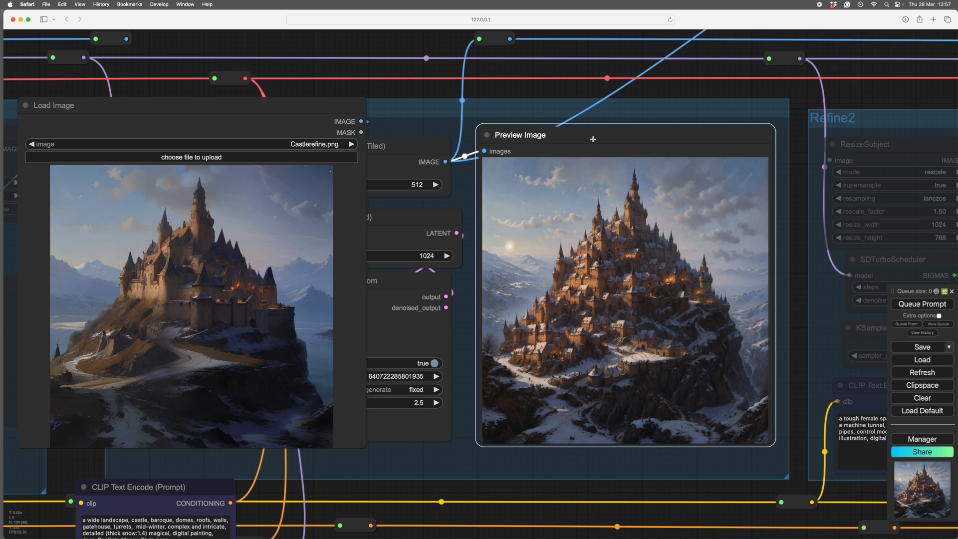
drag(592, 139, 593, 141)
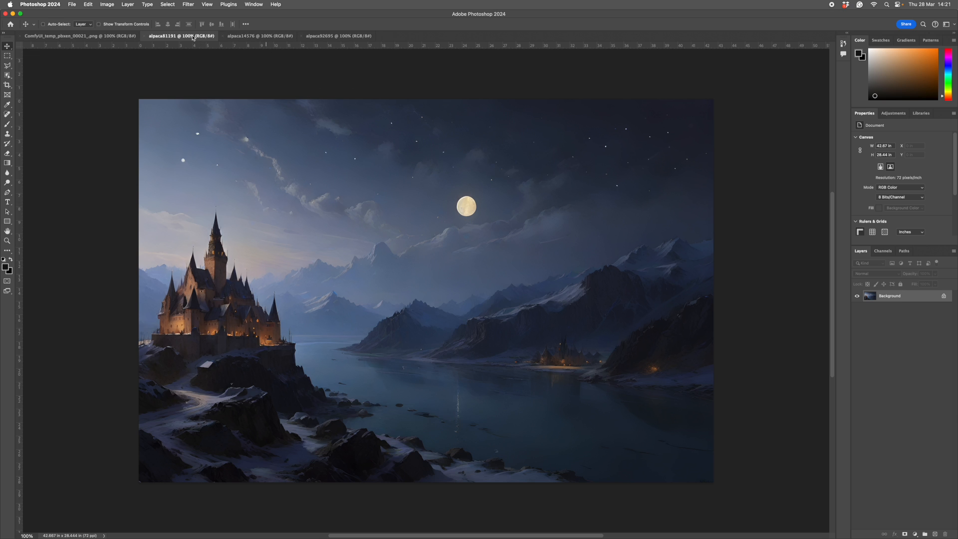
Step: Compare the alpaca81191 and alpaca92695 castle lake landscapes by switching between the two documents
click(334, 36)
click(327, 36)
click(200, 37)
click(325, 37)
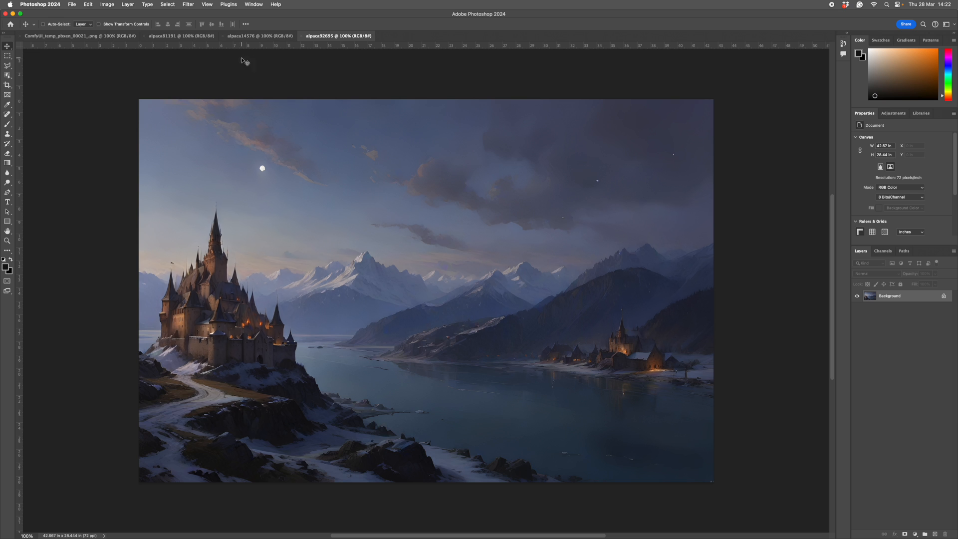
Step: Copy the alpaca81191 night image into alpaca92695 as a new aligned layer and close the alpaca81191 document
click(205, 38)
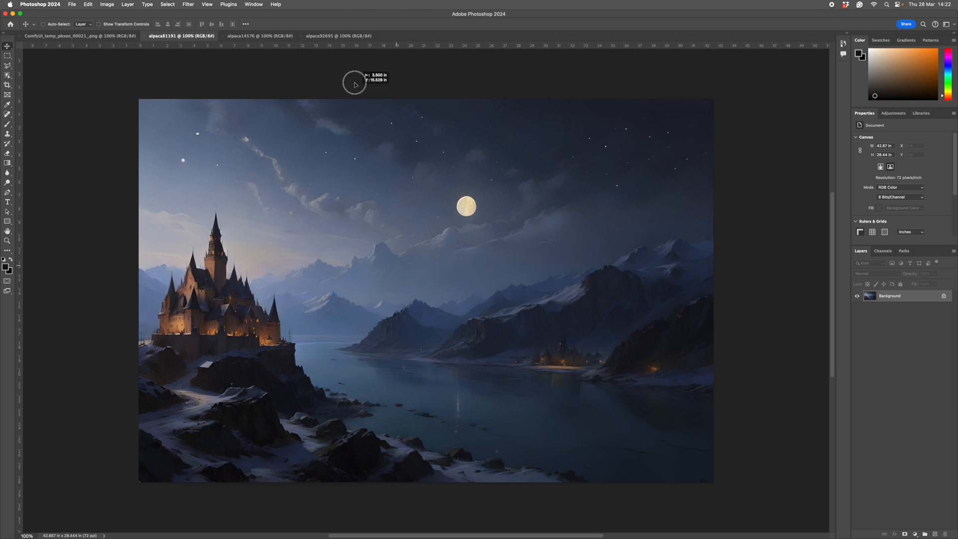
scroll(353, 80, up, 1)
click(342, 35)
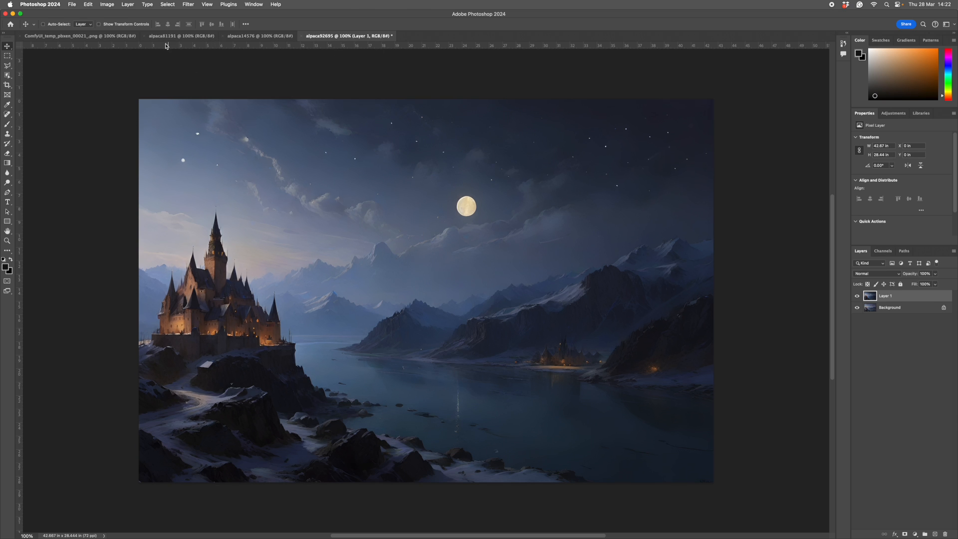
click(144, 36)
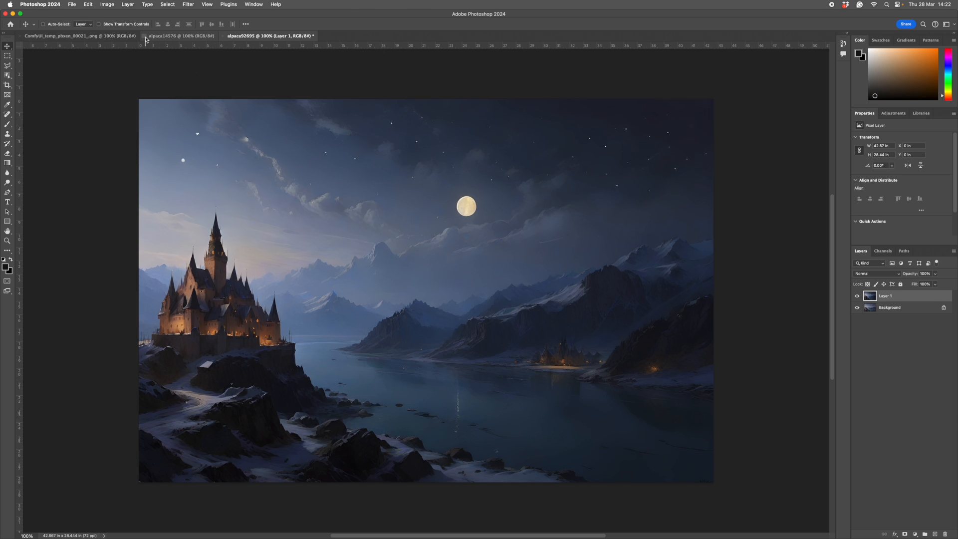
Step: Compare Layer 1 with the Background by toggling its visibility, and add a white layer mask to Layer 1
click(856, 298)
click(857, 297)
click(905, 534)
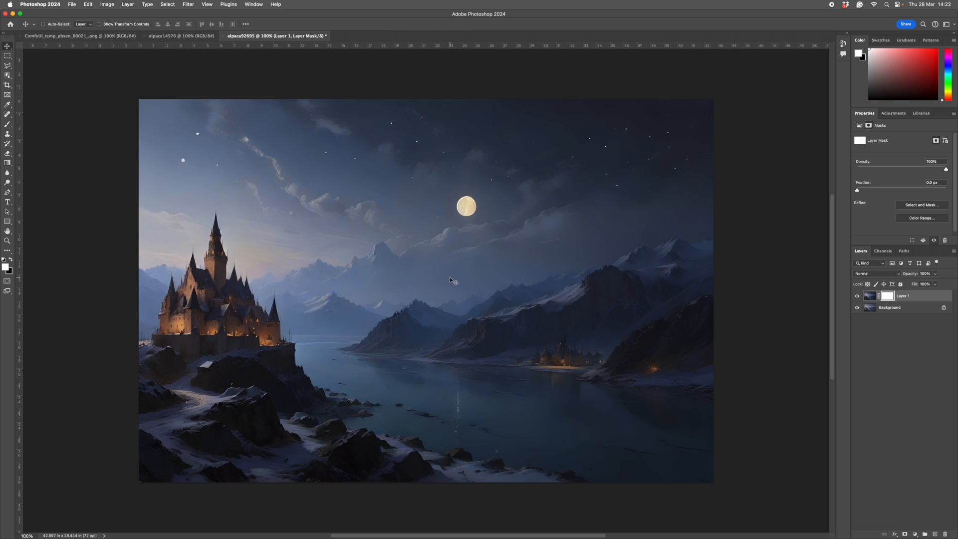
Step: Paint black on Layer 1's mask at 100% brush opacity over the castle, its surrounding sky and mountains, and the rocky shore
key(b)
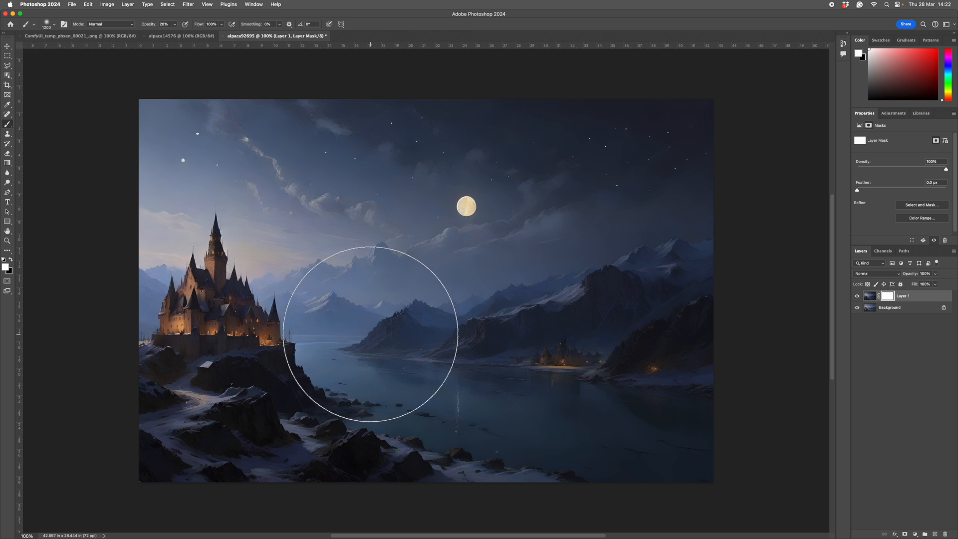
key(x)
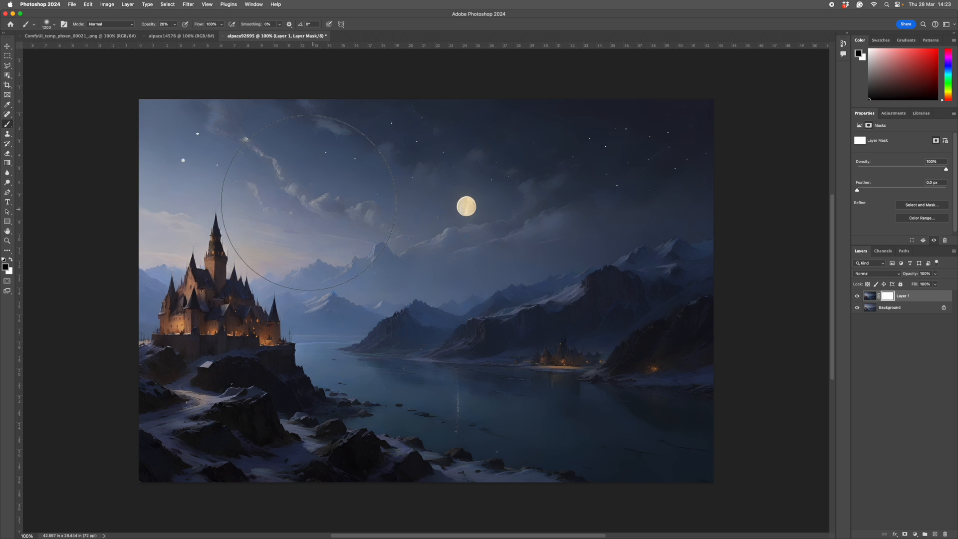
key(0)
mouse_move(308, 202)
mouse_down()
mouse_move(261, 164)
mouse_move(171, 280)
mouse_up()
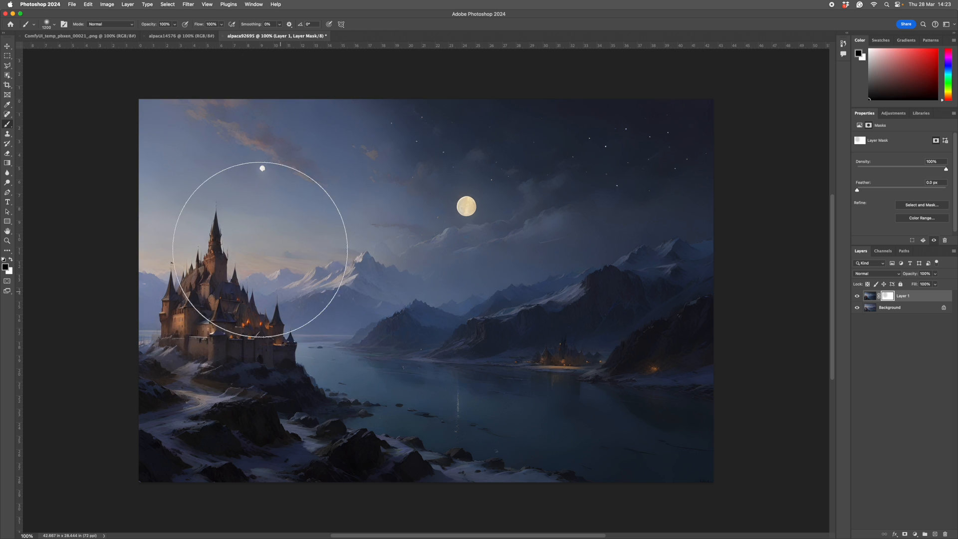
mouse_move(301, 345)
mouse_down()
mouse_move(331, 388)
mouse_move(313, 334)
mouse_move(354, 410)
mouse_move(339, 428)
mouse_move(250, 311)
mouse_move(229, 258)
mouse_move(204, 440)
mouse_up()
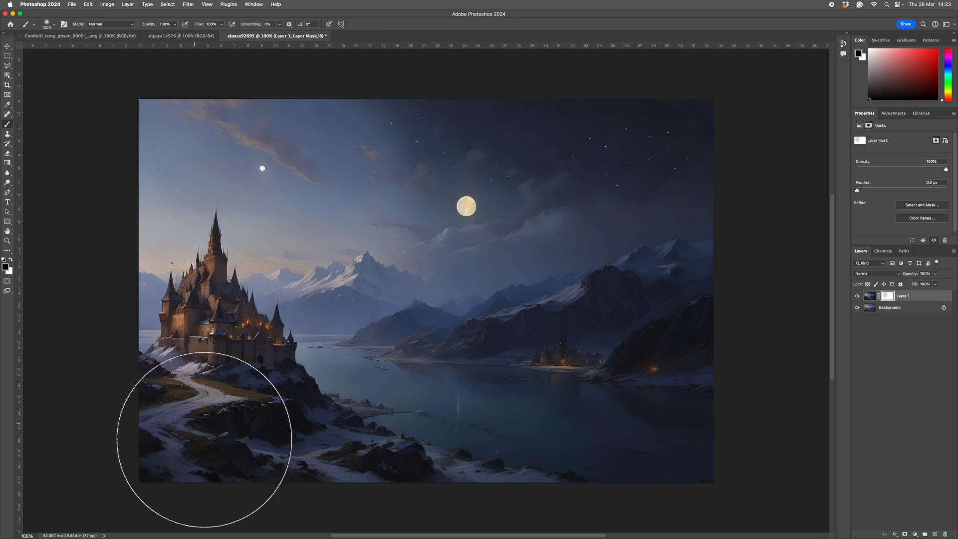
drag(429, 160, 409, 136)
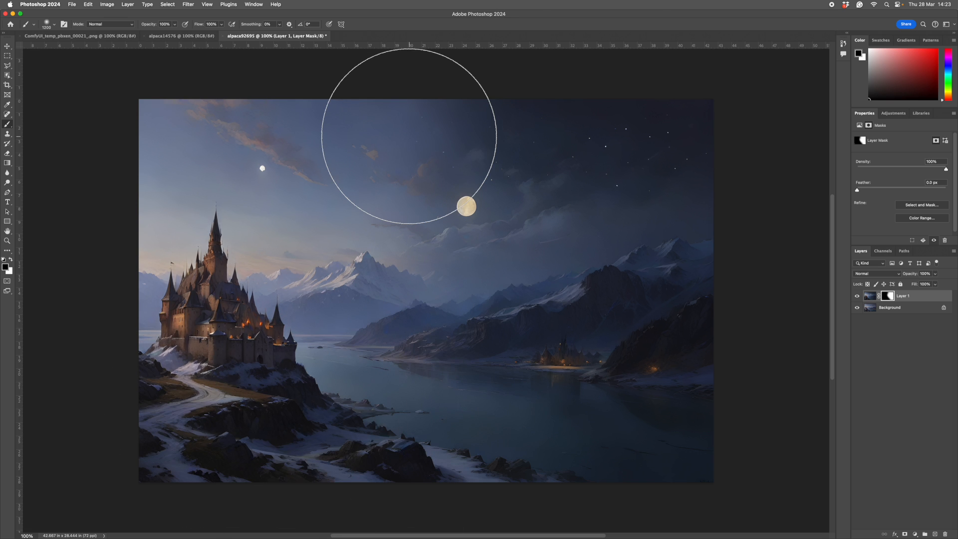
Step: Paint white on Layer 1's mask over the upper sky to bring back the starry night clouds
key(x)
click(413, 112)
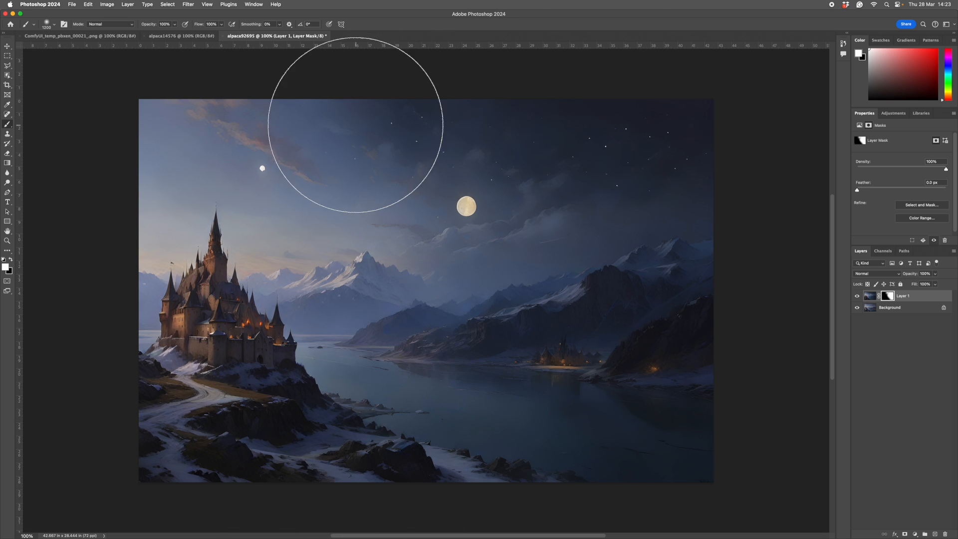
click(349, 100)
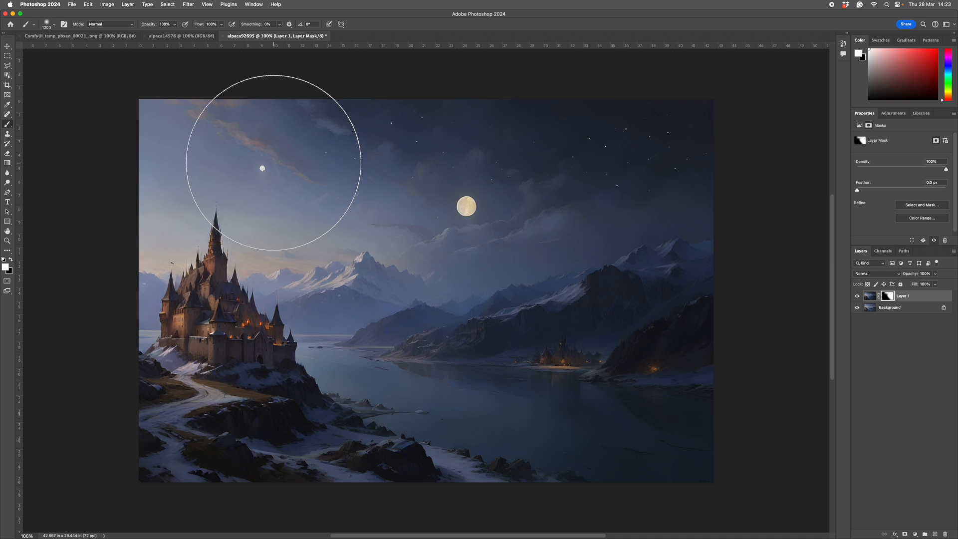
Step: Reduce the brush size to 200 and paint white on the mask over the small moon above the castle
key(bracketleft)
key(bracketleft)
key(bracketleft)
key(bracketleft)
key(bracketleft)
key(bracketleft)
key(bracketleft)
key(bracketleft)
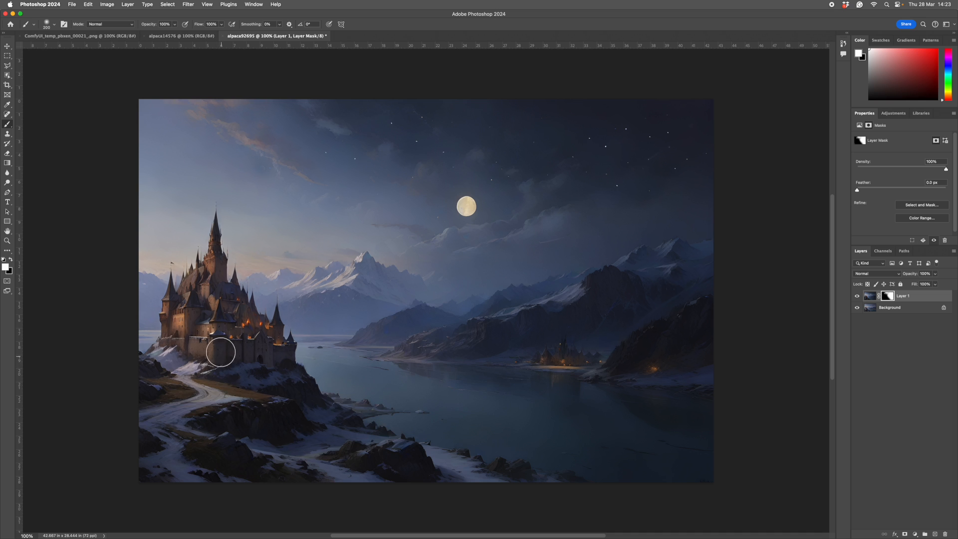
Step: Toggle Layer 1's visibility repeatedly to compare the masked blend with the Background image
click(855, 296)
click(856, 296)
click(856, 296)
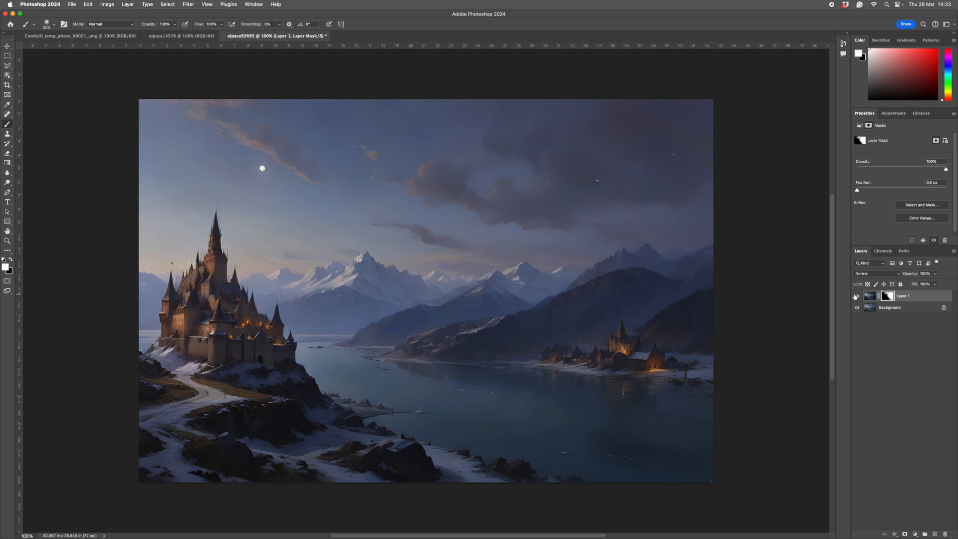
click(855, 297)
click(855, 297)
click(856, 297)
click(855, 296)
click(856, 297)
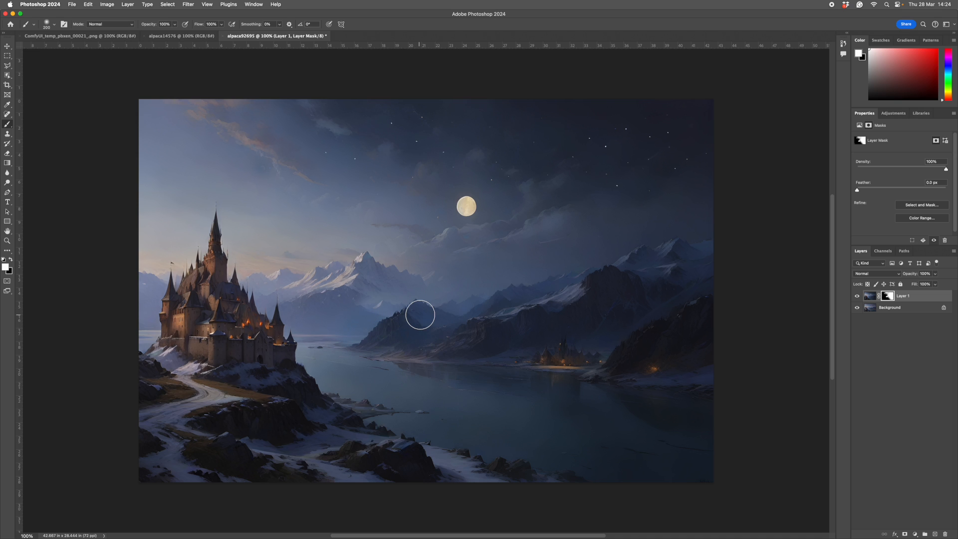
Step: Paint black on the mask over the hill across the lake and merge Layer 1 down into the Background
key(x)
mouse_move(420, 315)
mouse_down()
mouse_move(387, 320)
mouse_move(425, 306)
mouse_move(352, 326)
mouse_move(362, 333)
mouse_move(344, 339)
mouse_move(357, 341)
mouse_move(334, 331)
mouse_up()
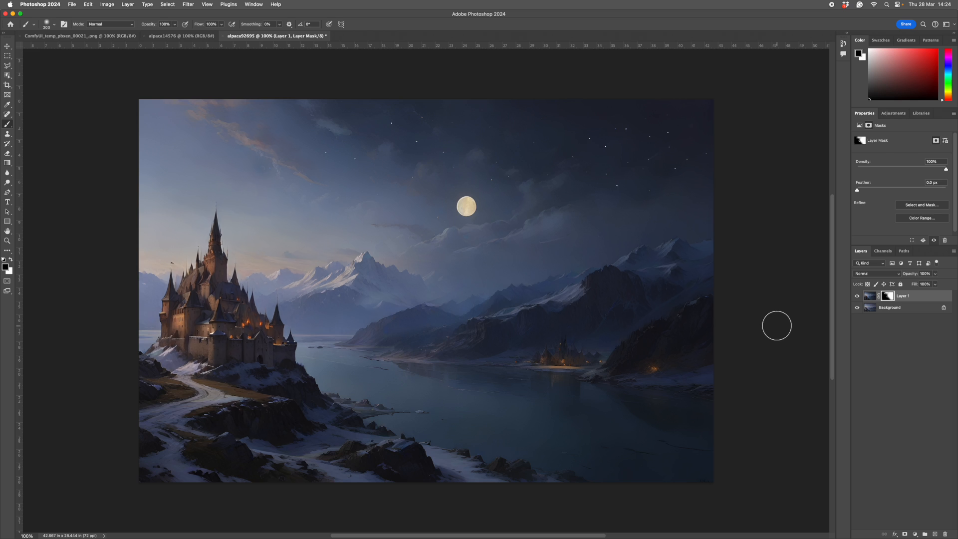
key(super+e)
Step: Compare the daytime painting in alpaca14576 with the blended night scene in alpaca92695
key(s)
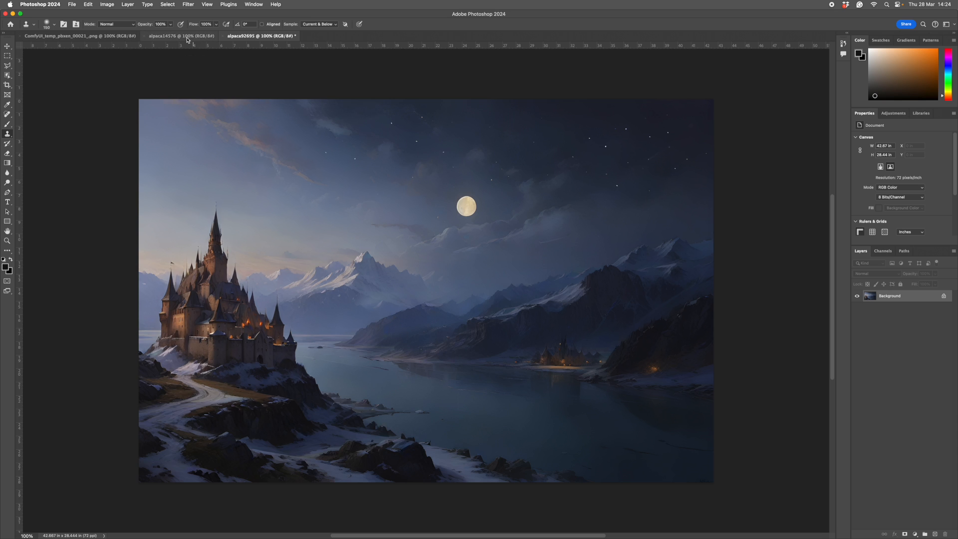
click(186, 37)
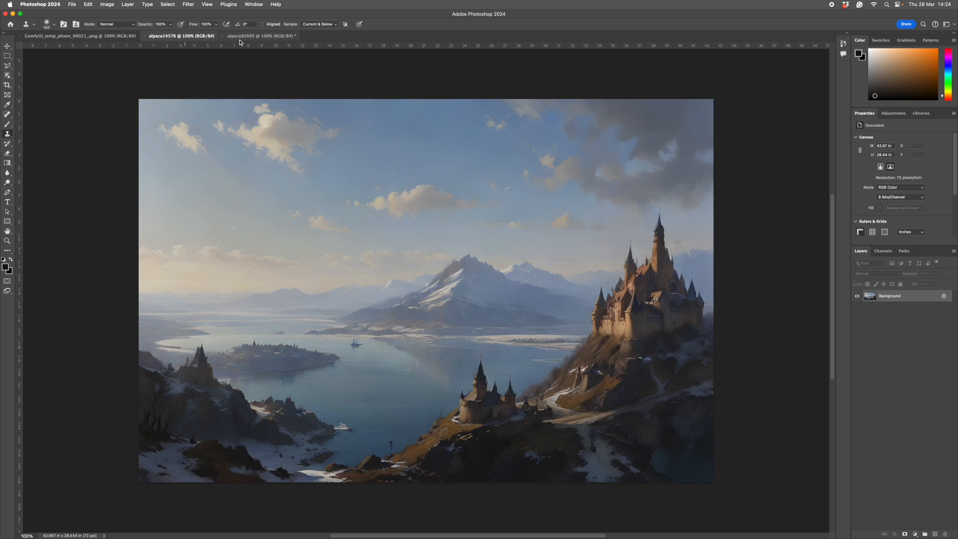
click(284, 37)
click(205, 36)
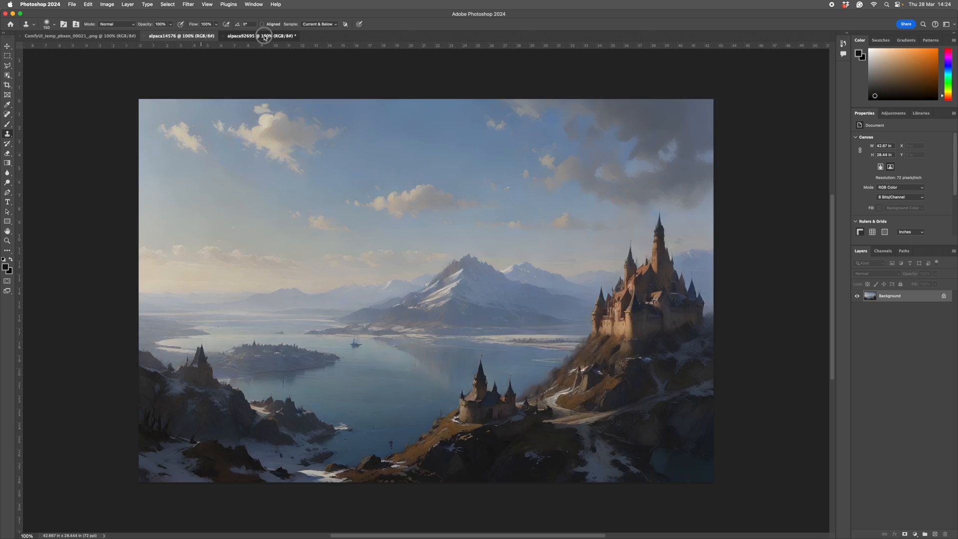
click(265, 38)
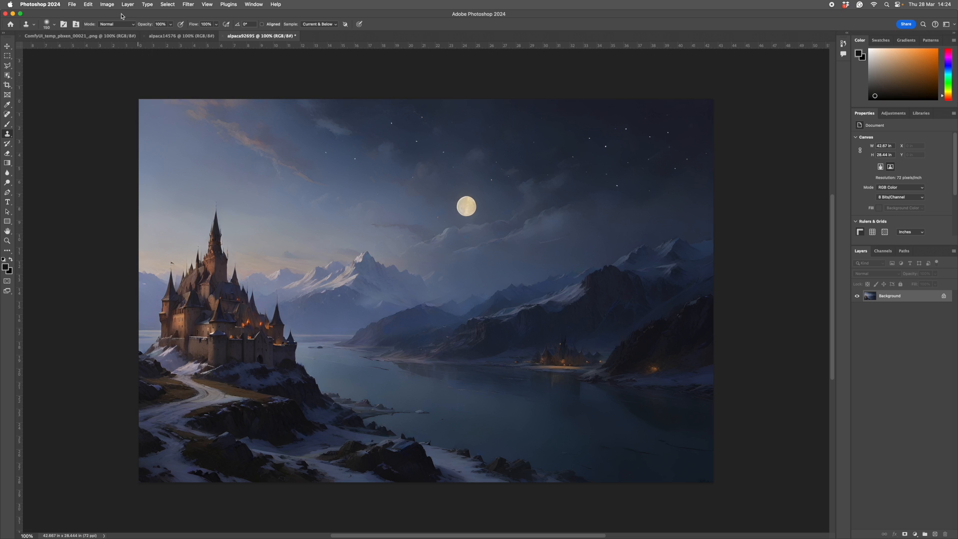
Step: Widen the alpaca92695 canvas to 200 percent, keeping 100 percent height and adding the new white area left of the painting
click(109, 5)
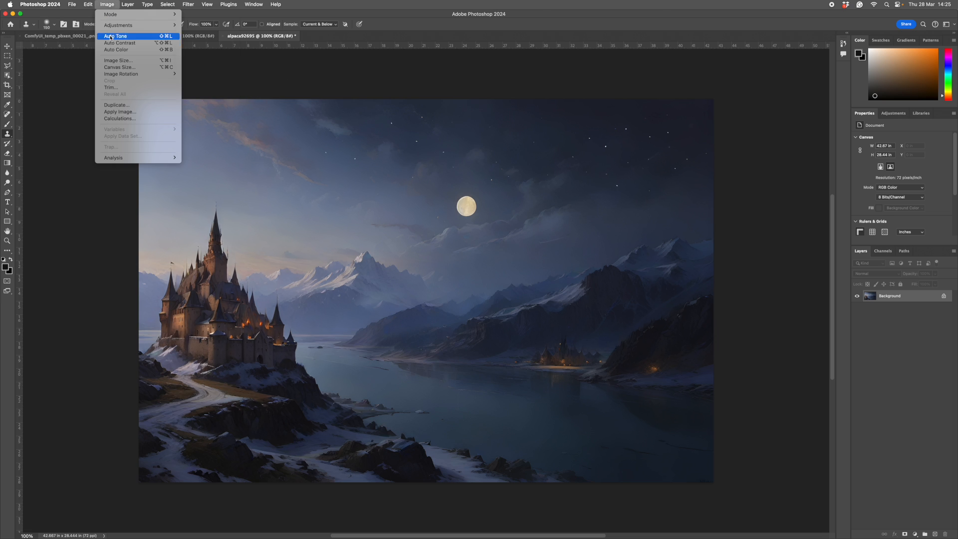
click(116, 67)
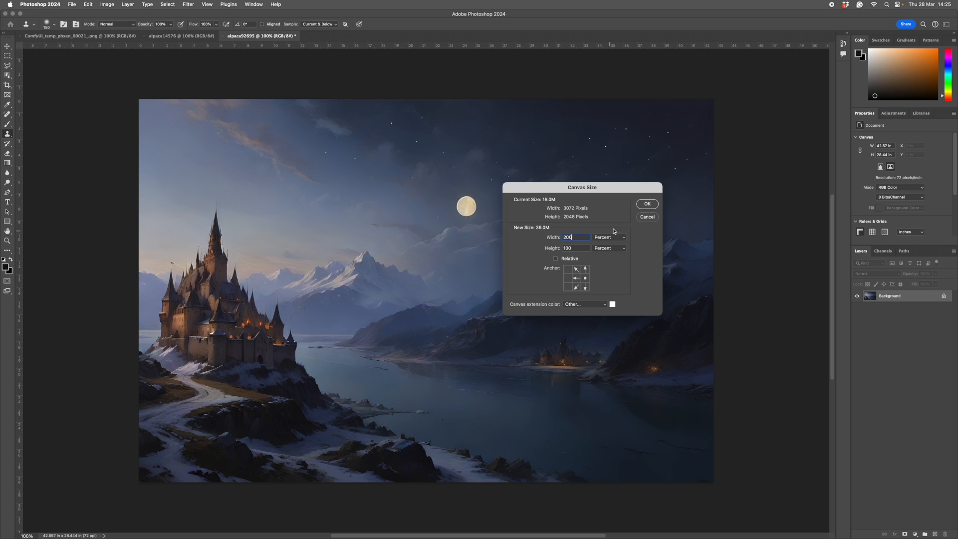
text(200)
click(646, 204)
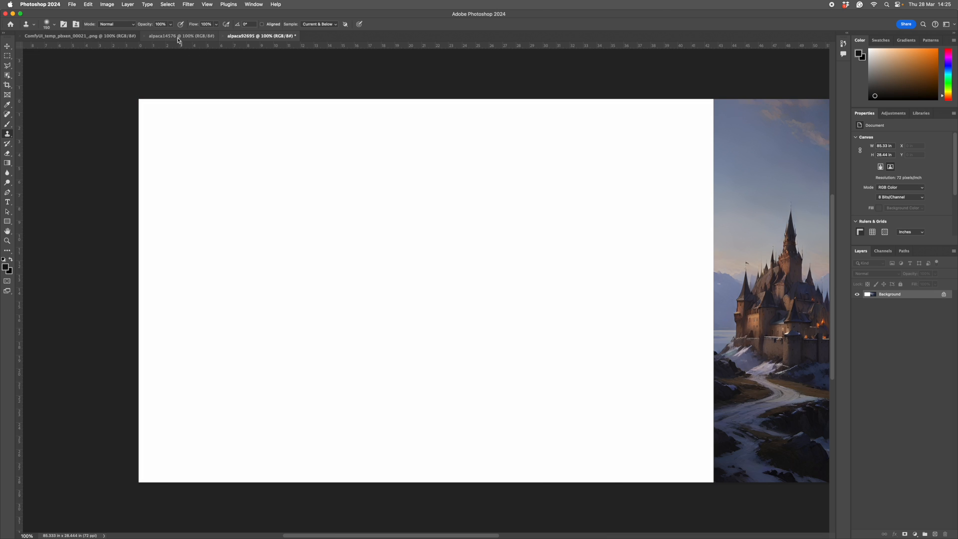
Step: Place the alpaca14576 painting in the widened canvas, flush with its top edge and overlapping the night castle, and close the source document
click(178, 37)
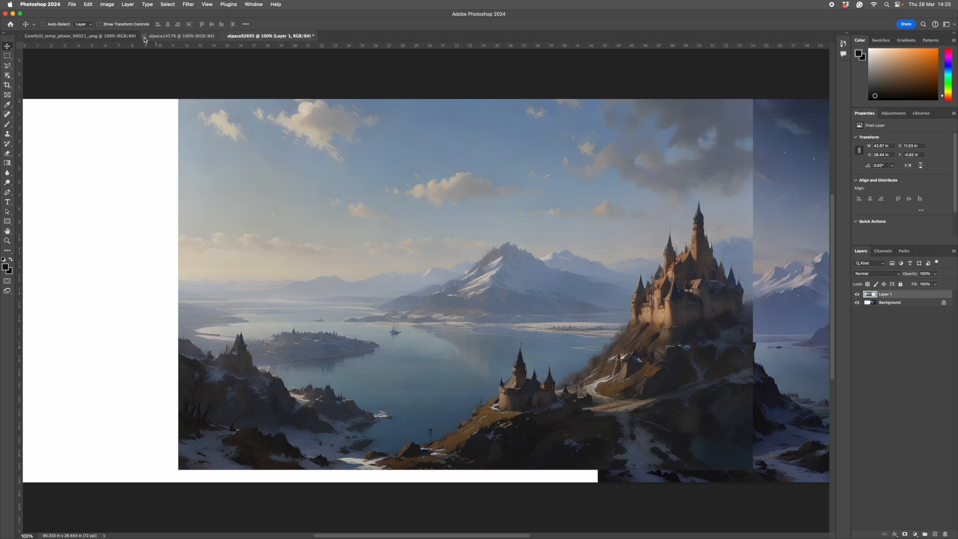
click(145, 38)
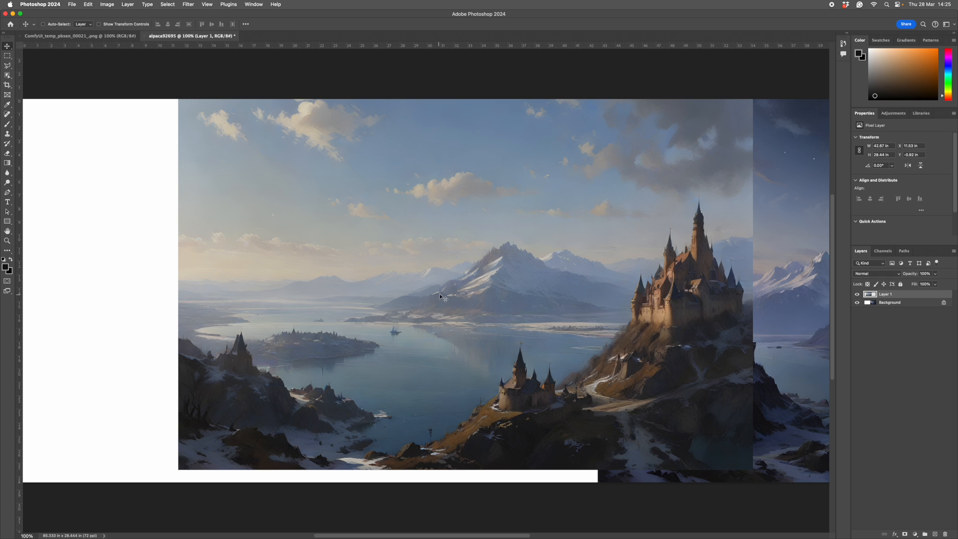
drag(448, 297, 428, 308)
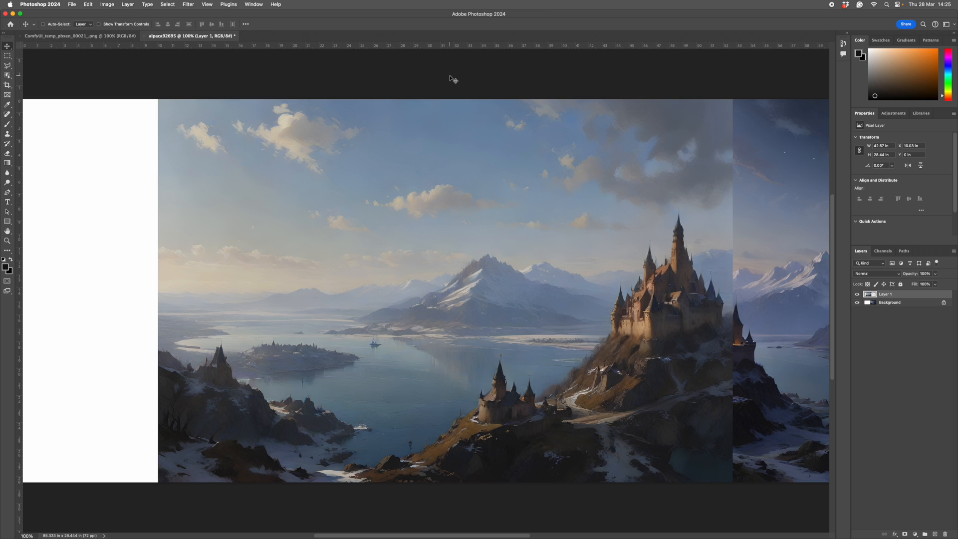
Step: Make Layer 1 semi-transparent, nudge it left to X 9.72 in to align the two castles, and restore its opacity to 100%
drag(514, 82, 291, 68)
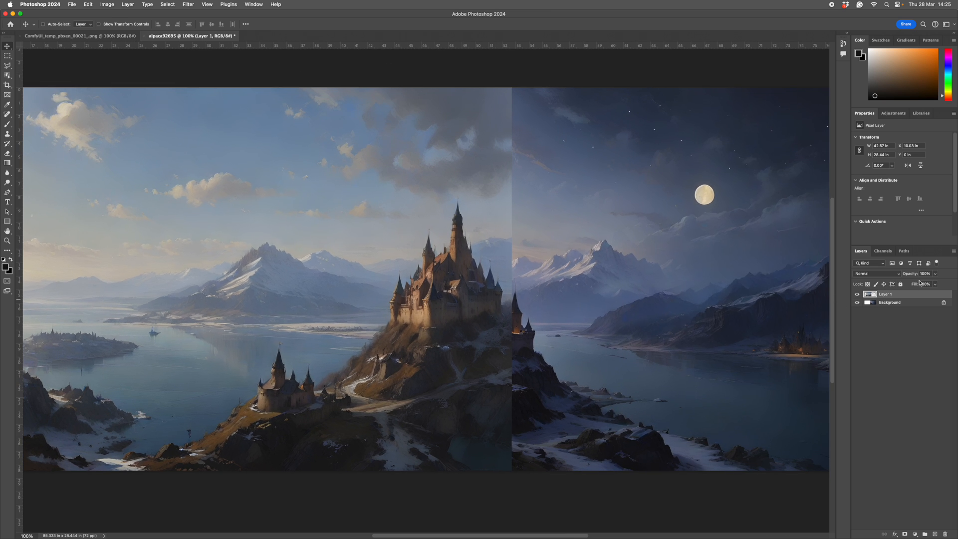
click(936, 274)
drag(936, 284, 924, 283)
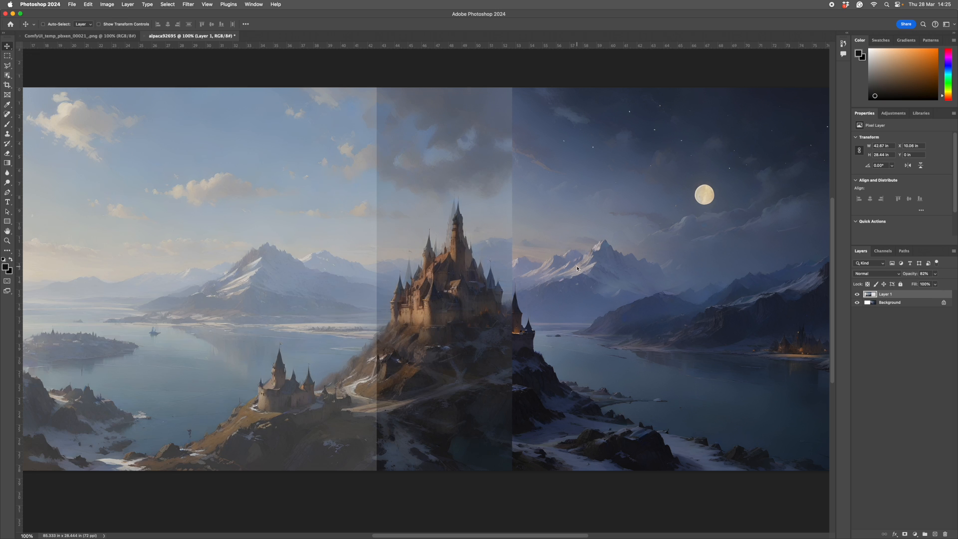
key(Left)
key(Left)
key(Left)
key(Left)
key(Left)
key(Left)
key(Left)
key(Left)
key(Left)
key(Left)
key(Left)
key(Left)
key(Left)
key(Left)
key(Left)
key(Left)
key(Left)
key(Left)
key(Left)
key(Left)
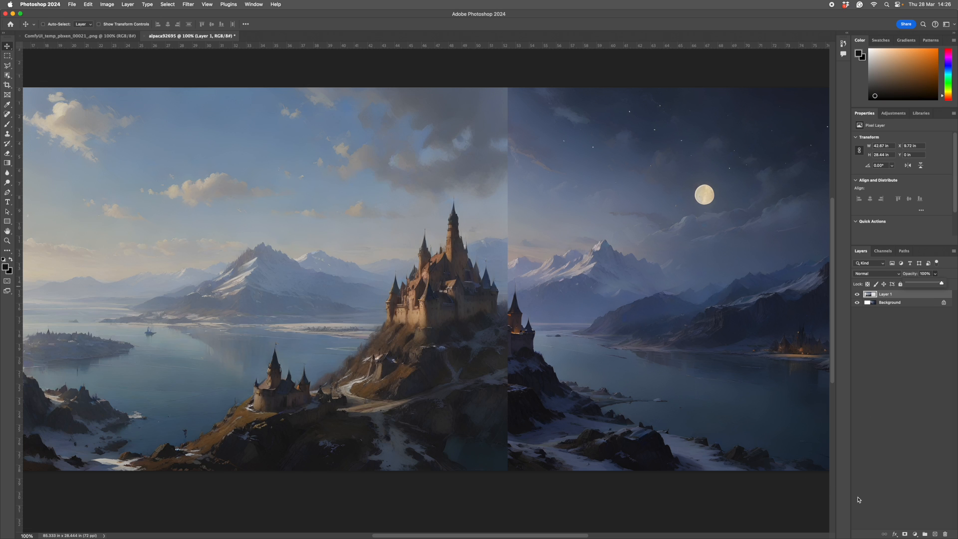
Step: Add a mask to Layer 1 and paint black along the seam to blend the daytime castle into the night scene
click(905, 534)
key(b)
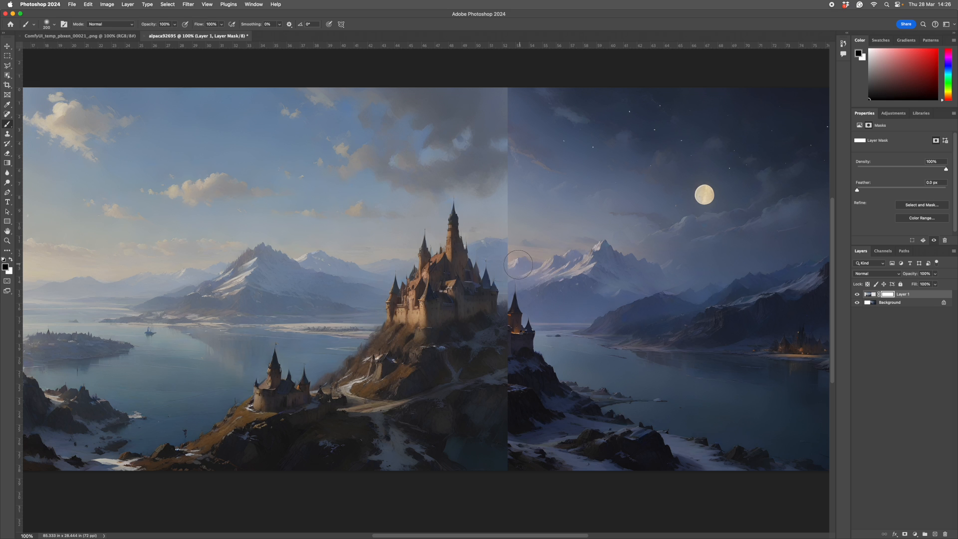
mouse_move(510, 294)
mouse_down()
mouse_move(559, 217)
mouse_move(527, 279)
mouse_move(503, 260)
mouse_move(484, 270)
mouse_move(510, 307)
mouse_move(460, 395)
mouse_move(482, 391)
mouse_move(421, 408)
mouse_move(359, 409)
mouse_move(411, 379)
mouse_move(429, 395)
mouse_move(480, 394)
mouse_up()
key(x)
key(x)
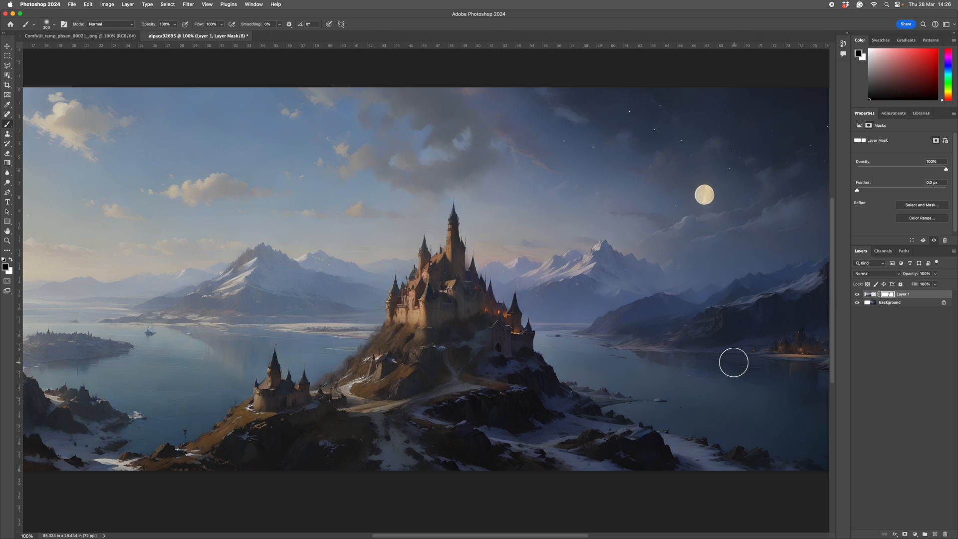
Step: Crop off the white strip and a little of the painting's daytime edge, leaving the image about 65.9 in wide
scroll(640, 346, down, 1)
drag(652, 439, 594, 435)
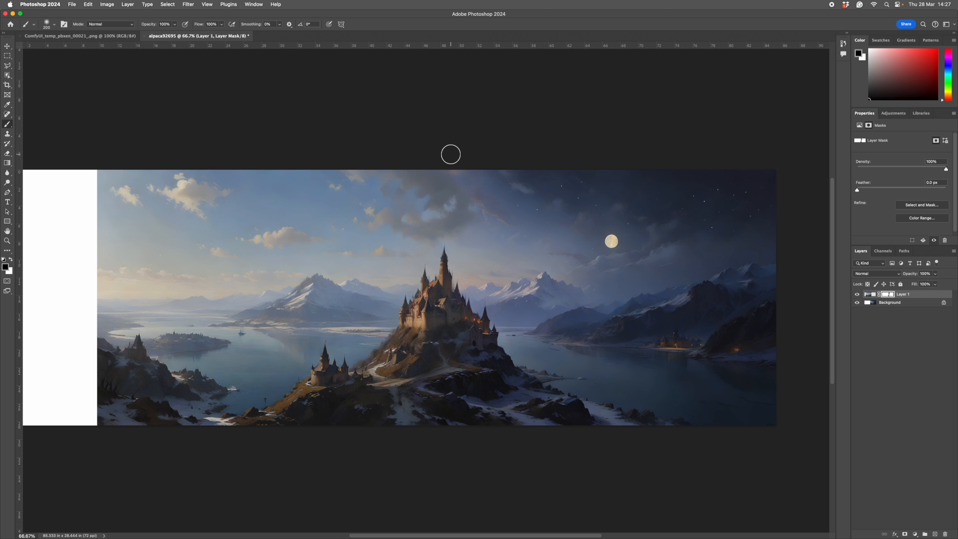
key(c)
scroll(376, 425, down, 1)
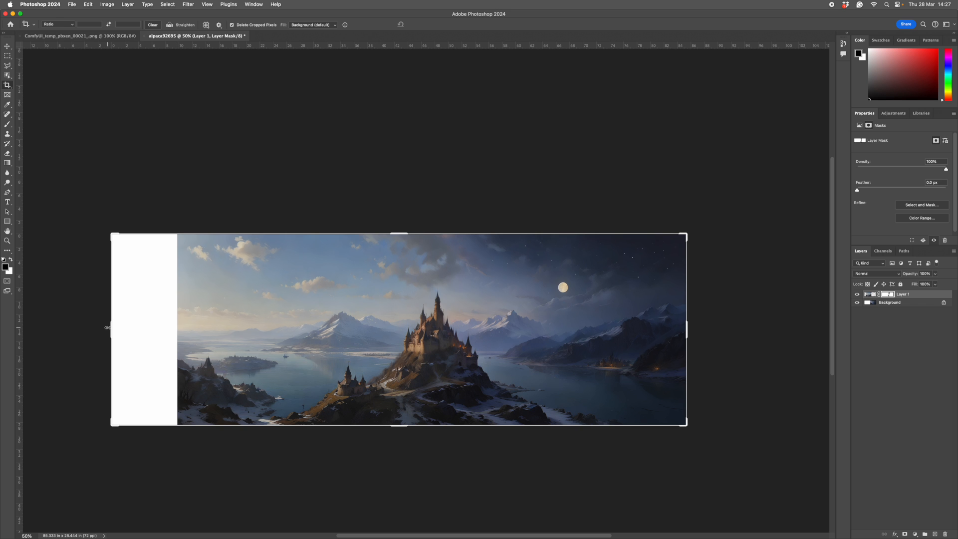
drag(107, 327, 173, 336)
key(Return)
scroll(509, 340, up, 2)
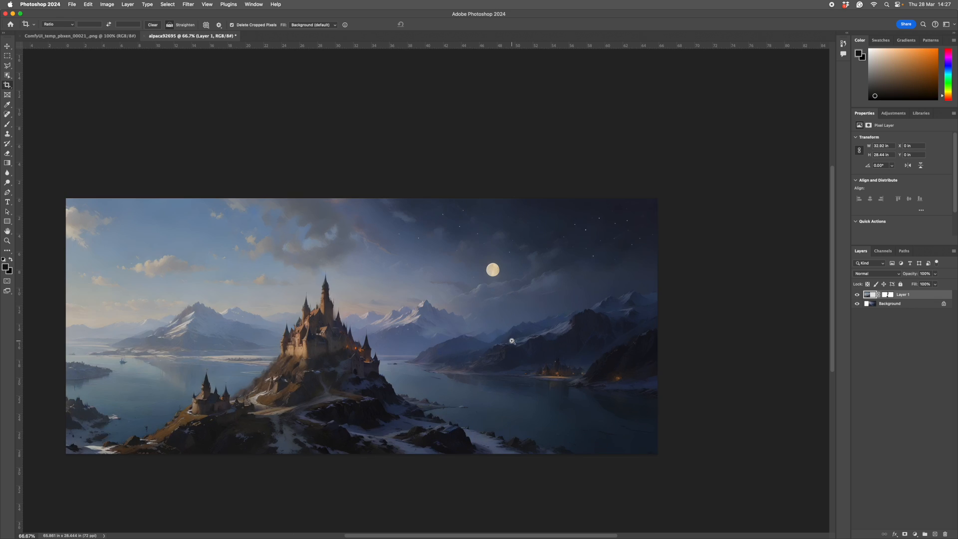
drag(439, 356, 639, 320)
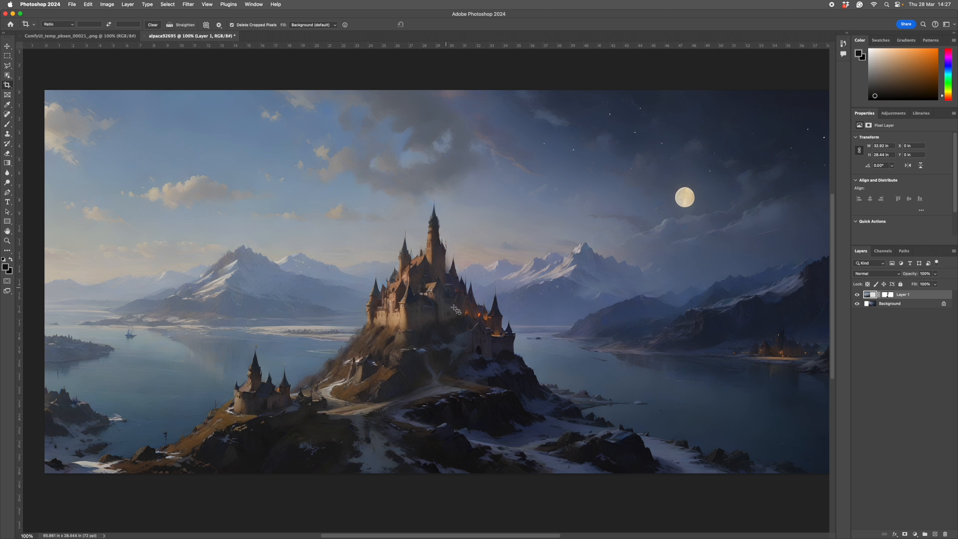
Step: Select the castle and its hill without the sky in ComfyUI_temp_pbxen_00021_.png and paste them into the panorama as a new layer
click(102, 37)
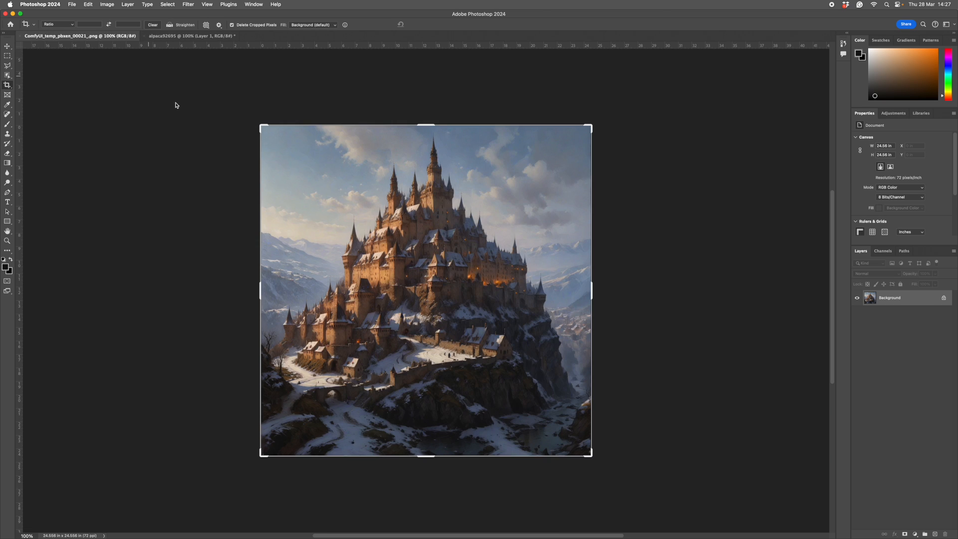
key(m)
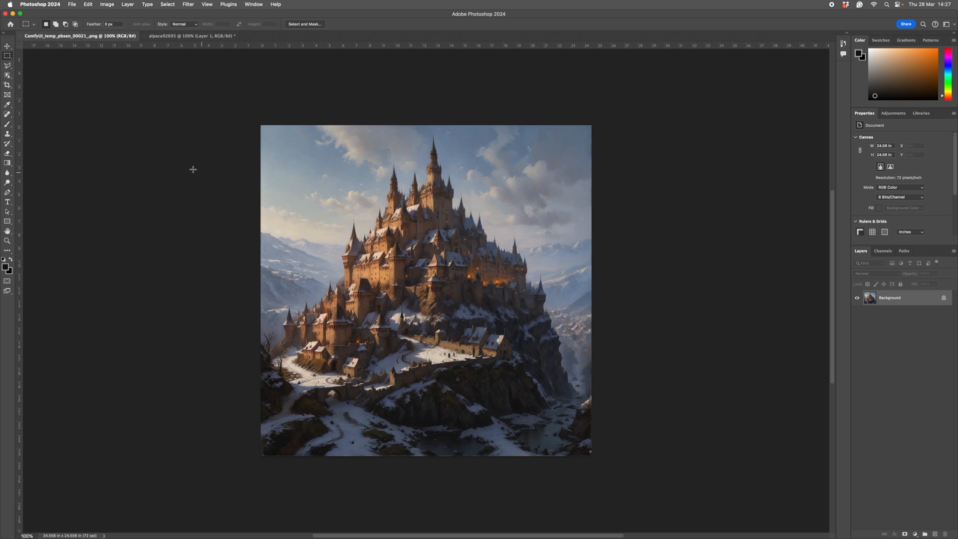
click(7, 76)
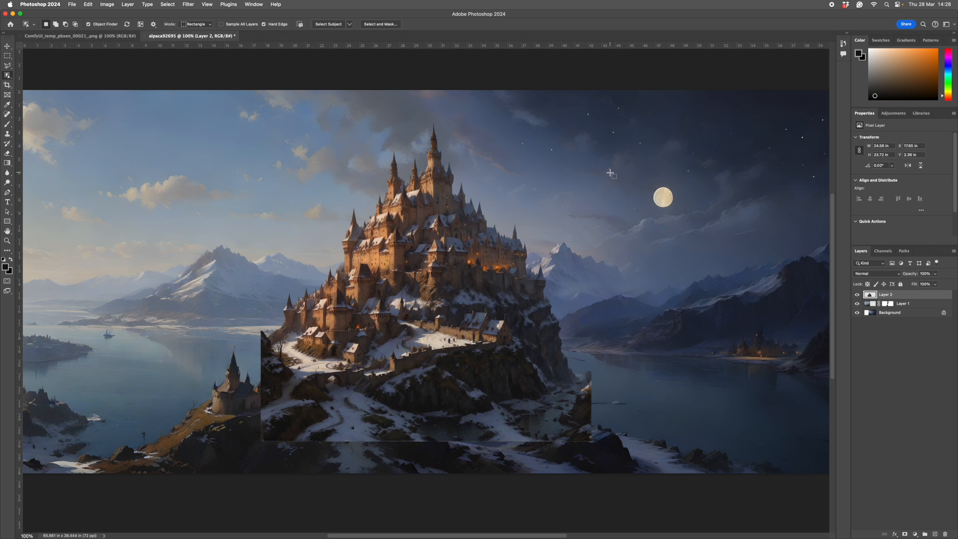
Step: Scale the pasted castle down to about 21.9 by 21.1 in and position it over the central castle
key(super+t)
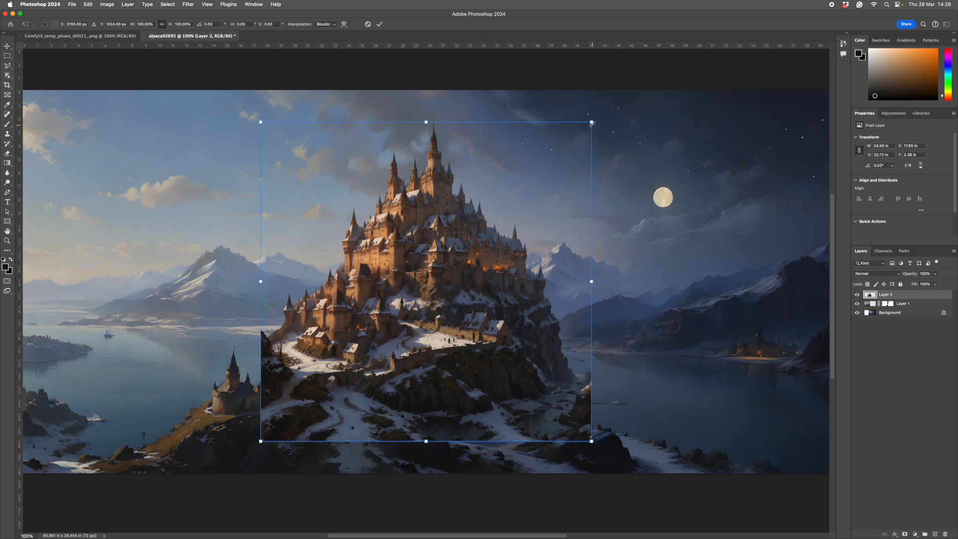
drag(592, 123, 544, 145)
mouse_move(423, 279)
mouse_down()
mouse_move(445, 305)
mouse_move(435, 292)
mouse_up()
key(Return)
key(w)
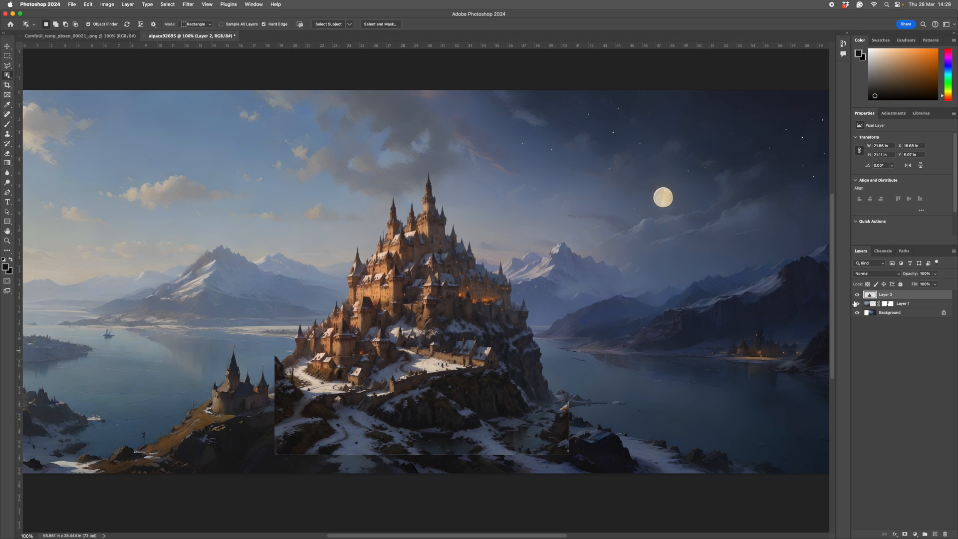
Step: Merge Layer 1 into the Background and add a layer mask to Layer 2
click(856, 294)
click(857, 294)
click(906, 302)
key(super+e)
click(906, 297)
click(904, 533)
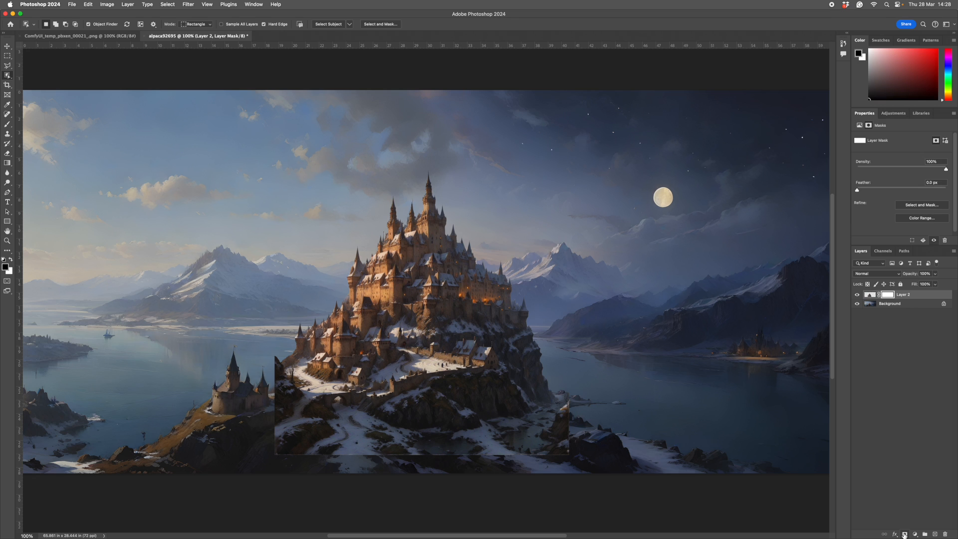
Step: Paint black on Layer 2's mask around the pasted hill's base to blend its hard edges into the rocks and snow
key(b)
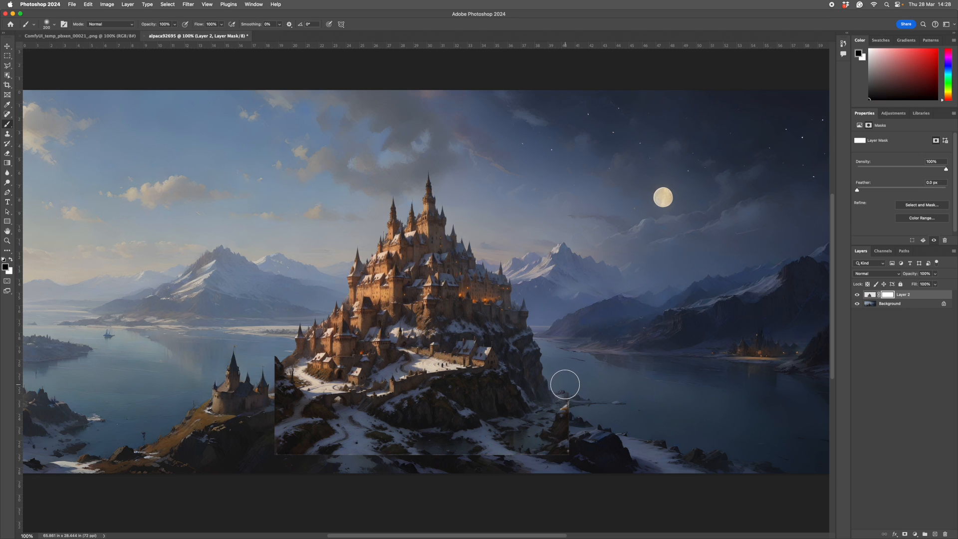
click(568, 401)
mouse_move(569, 401)
mouse_down()
mouse_move(284, 411)
mouse_move(297, 454)
mouse_move(312, 449)
mouse_move(269, 356)
mouse_move(289, 396)
mouse_move(278, 342)
mouse_move(317, 313)
mouse_move(299, 391)
mouse_move(280, 370)
mouse_up()
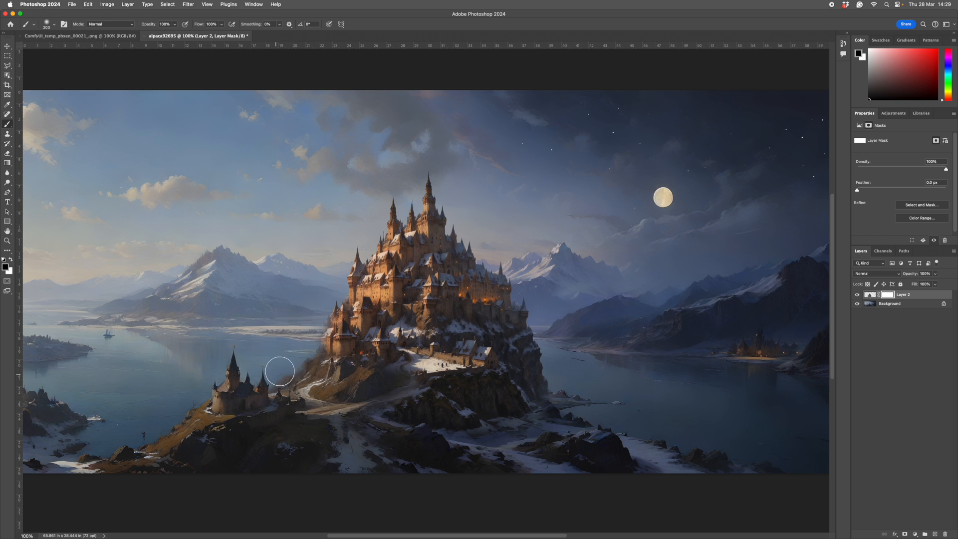
Step: Paint white on Layer 2's mask to bring back the castle's lower lakeside buildings, and refine the mask with a smaller brush
key(super+plus)
key(x)
mouse_move(329, 332)
mouse_down()
mouse_move(280, 313)
mouse_move(269, 292)
mouse_move(287, 293)
mouse_move(252, 286)
mouse_move(262, 301)
mouse_move(254, 348)
mouse_move(260, 269)
mouse_move(269, 257)
mouse_move(293, 264)
mouse_move(298, 254)
mouse_move(275, 250)
mouse_move(242, 339)
mouse_move(243, 315)
mouse_move(224, 340)
mouse_move(232, 311)
mouse_up()
key(bracketleft)
key(bracketleft)
key(bracketleft)
key(bracketleft)
key(bracketleft)
key(bracketleft)
key(bracketleft)
key(bracketleft)
key(x)
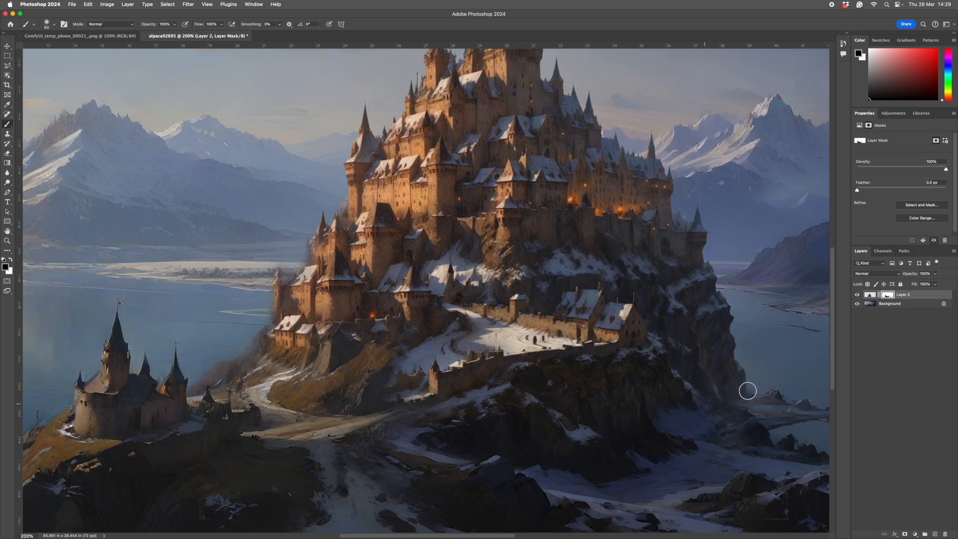
Step: Toggle Layer 2's visibility to compare, and paint white on its mask to restore the snowy road and houses below the castle
click(858, 296)
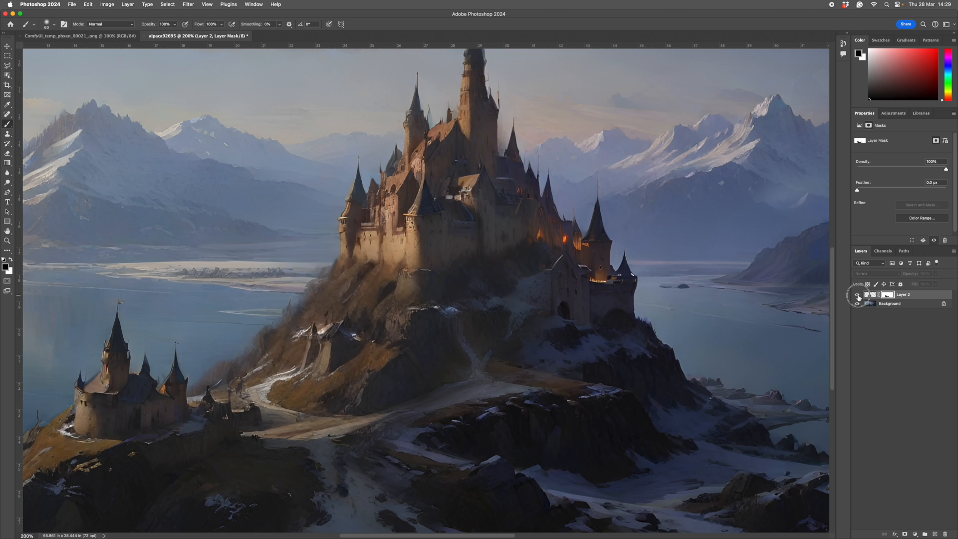
click(858, 295)
click(858, 296)
key(x)
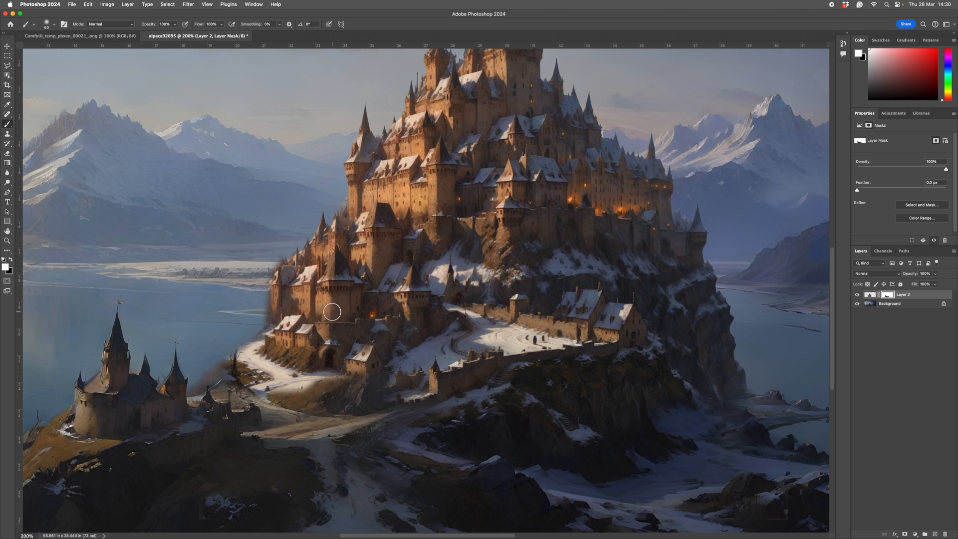
Step: Lasso the area beside the castle's lakeside wall and clean up Layer 2's mask there for a crisp wall edge
key(l)
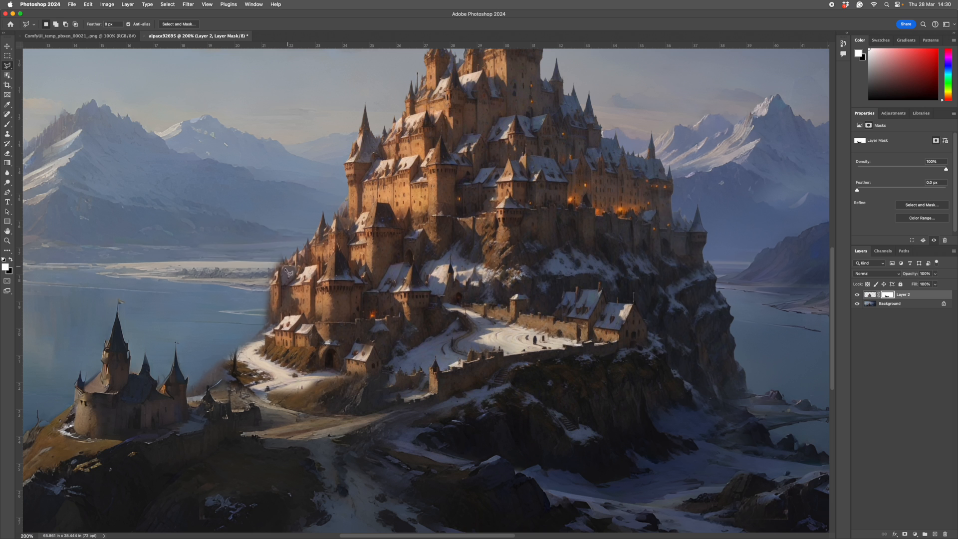
mouse_move(272, 287)
mouse_down()
mouse_move(273, 306)
mouse_move(202, 378)
mouse_move(210, 327)
mouse_move(195, 240)
mouse_up()
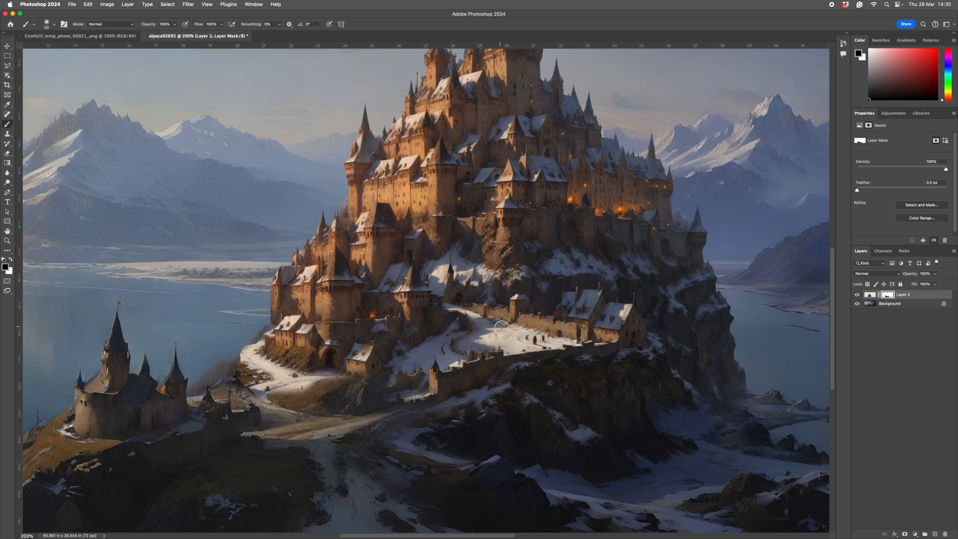
alt+click(504, 331)
drag(545, 353, 501, 373)
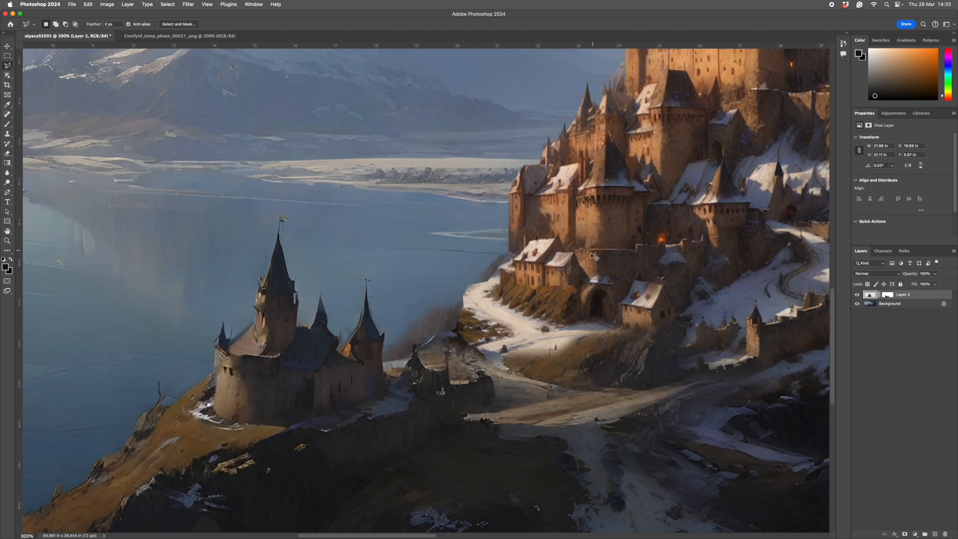
Step: Paste the copied turreted manor as a new layer and position it over the small castle on the foreground hill
key(ctrl+v)
key(v)
mouse_move(483, 323)
mouse_down()
mouse_move(426, 312)
mouse_move(386, 325)
mouse_up()
Step: Adjust the pasted manor's Levels on Layer 3 with a midtone value of 0.88 and a white input level of 237
key(super)
key(super+l)
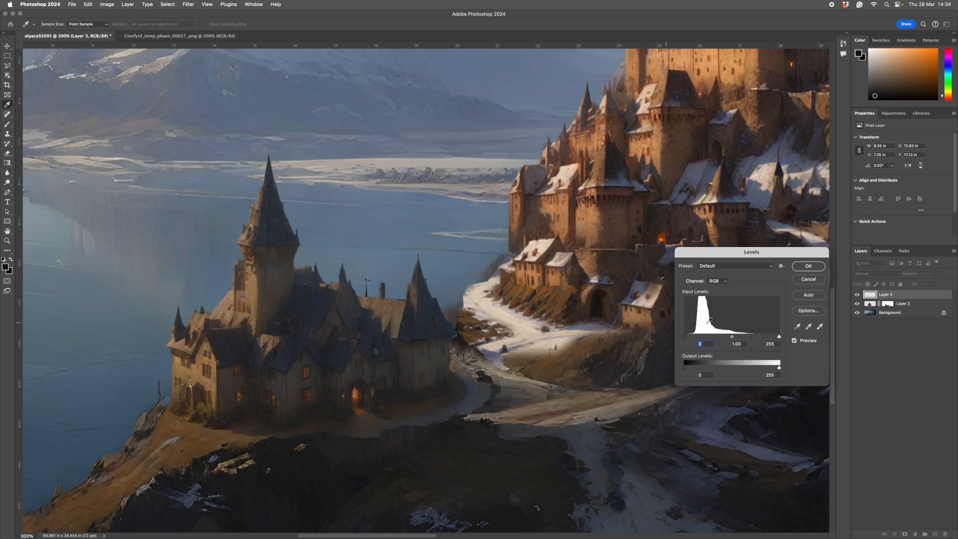
drag(732, 336, 773, 336)
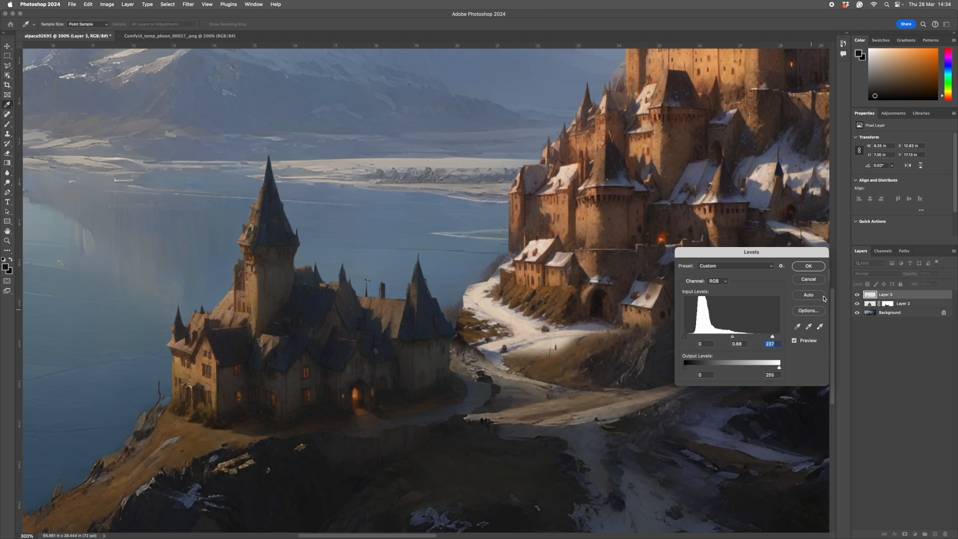
click(820, 268)
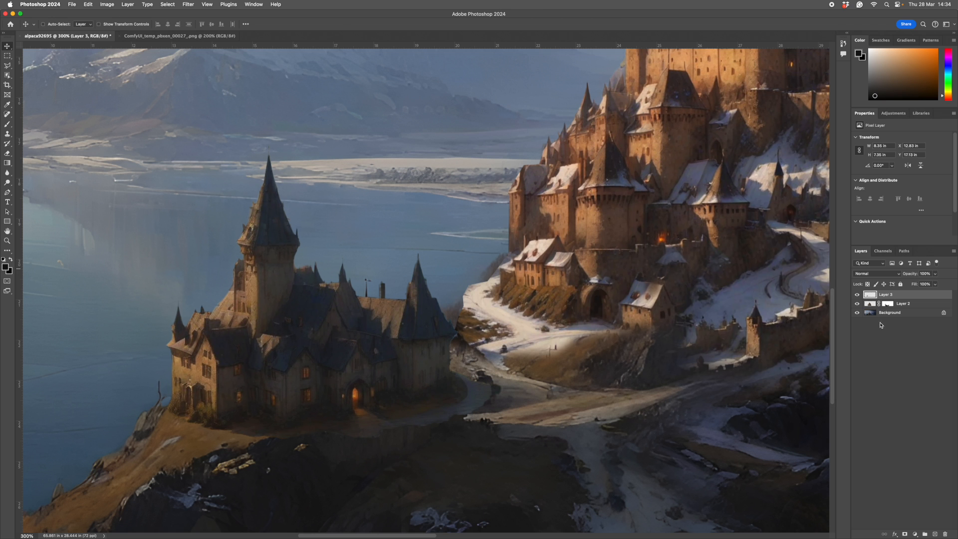
Step: Add a layer mask to Layer 3 and scale the manor down to about 6.9 in wide on the foreground hill
click(904, 534)
key(b)
key(super+1)
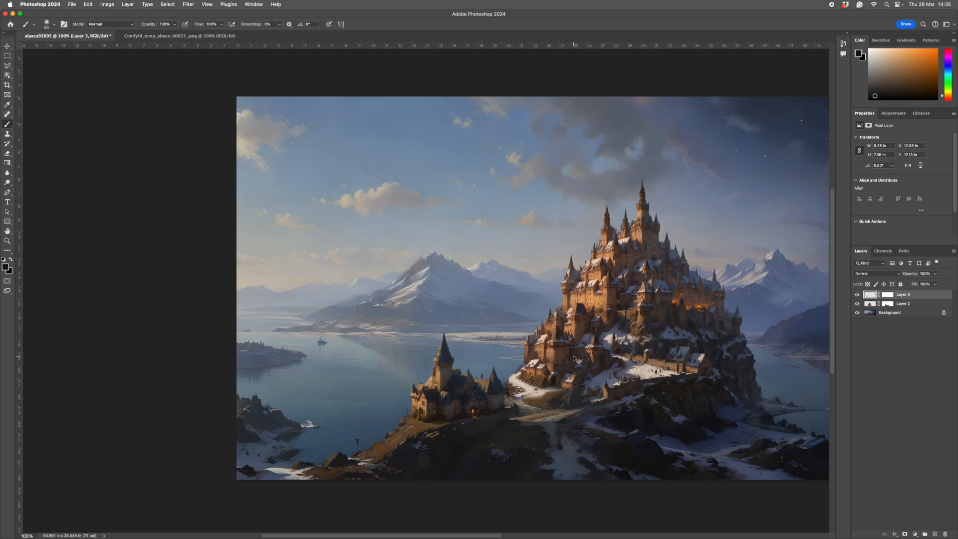
key(super+z)
scroll(538, 416, up, 1)
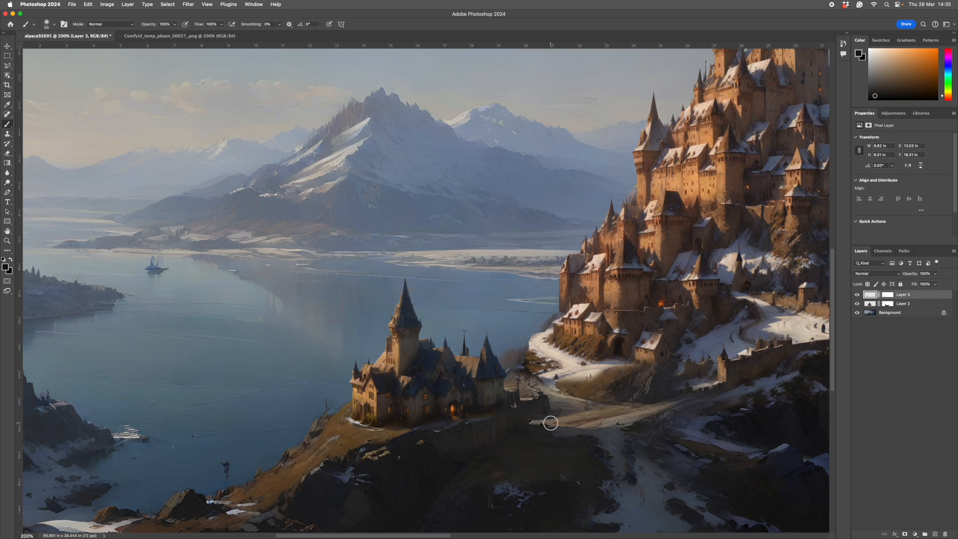
Step: Paint on Layer 2's mask between the manor and the castle to bring out the bare tree beside the snowy road
click(888, 303)
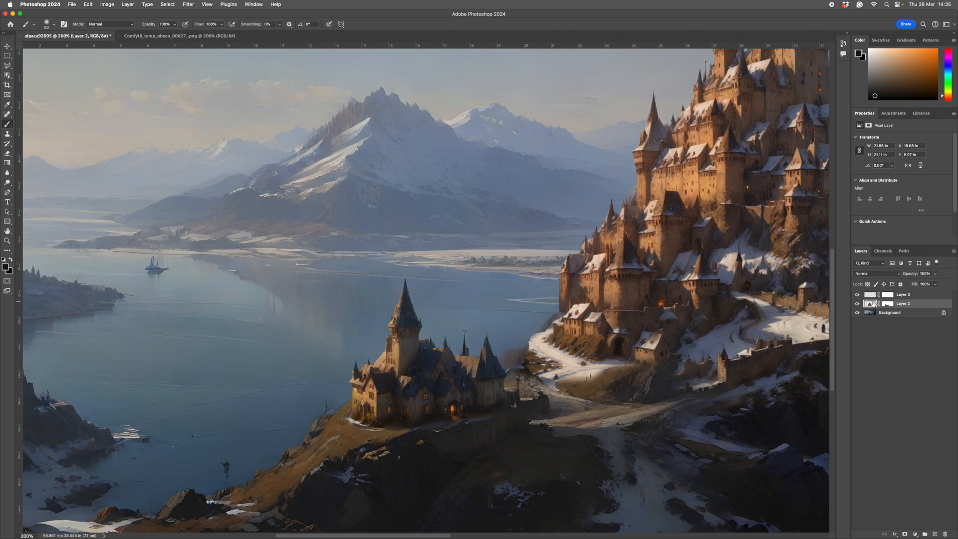
scroll(517, 332, up, 1)
scroll(614, 382, down, 2)
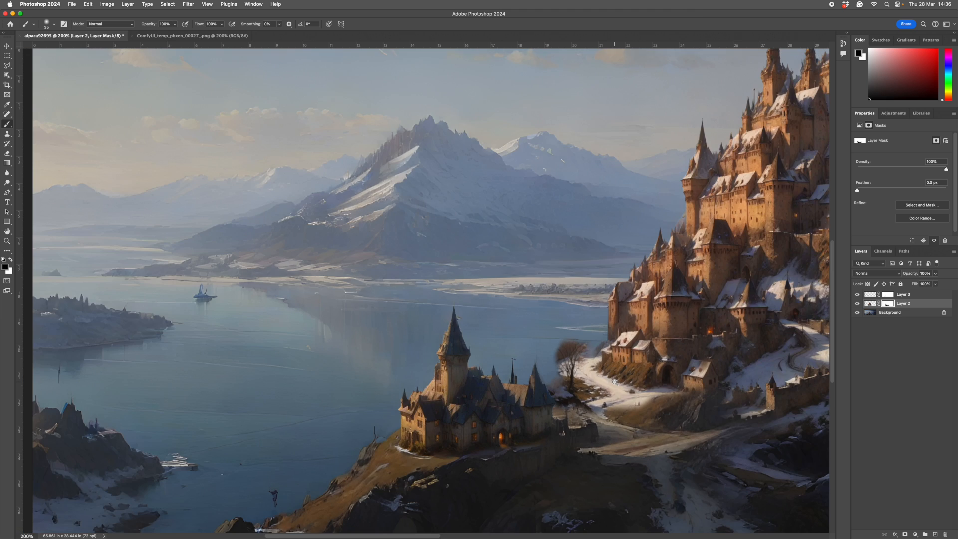
mouse_move(614, 382)
mouse_down()
mouse_move(456, 419)
mouse_move(378, 415)
mouse_up()
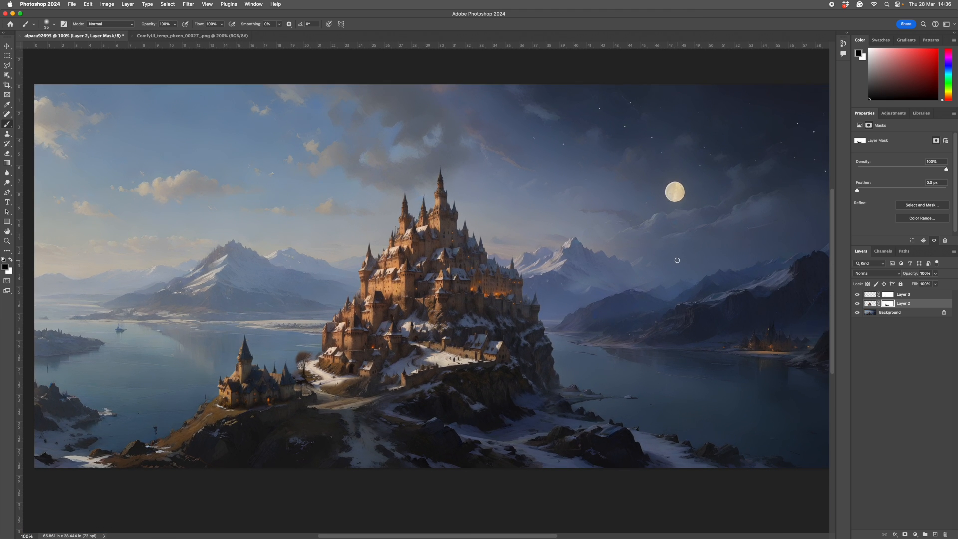